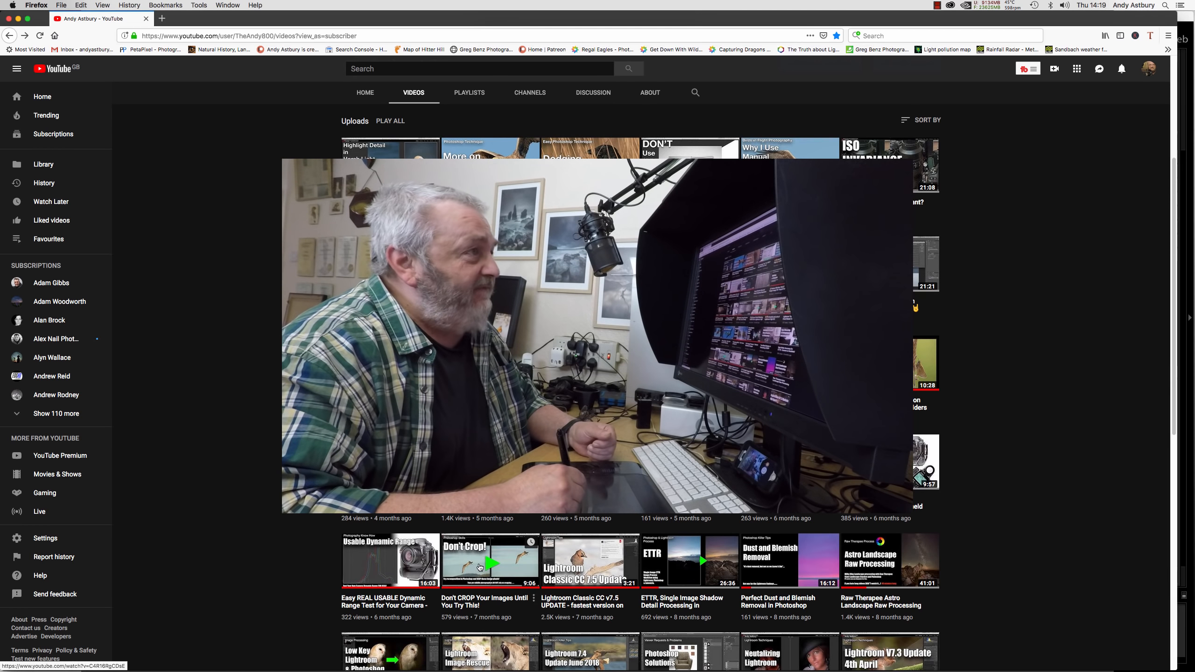
# Switch from the browser to Lightroom Classic.
pyautogui.moveTo(458, 658)
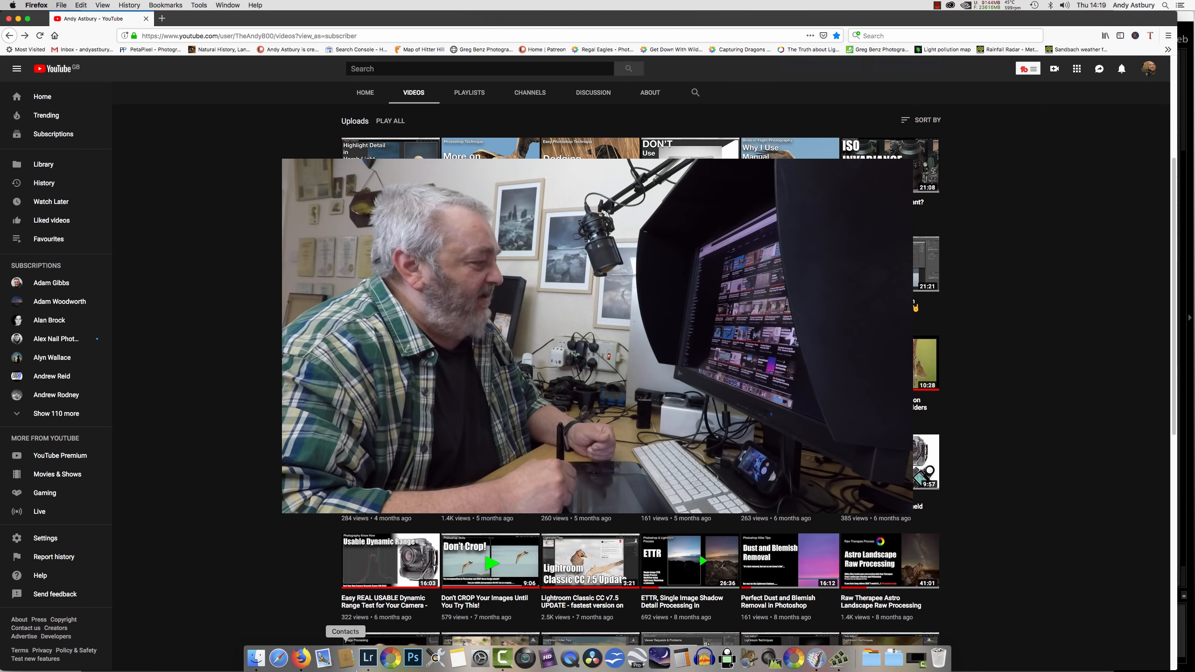
pyautogui.click(369, 661)
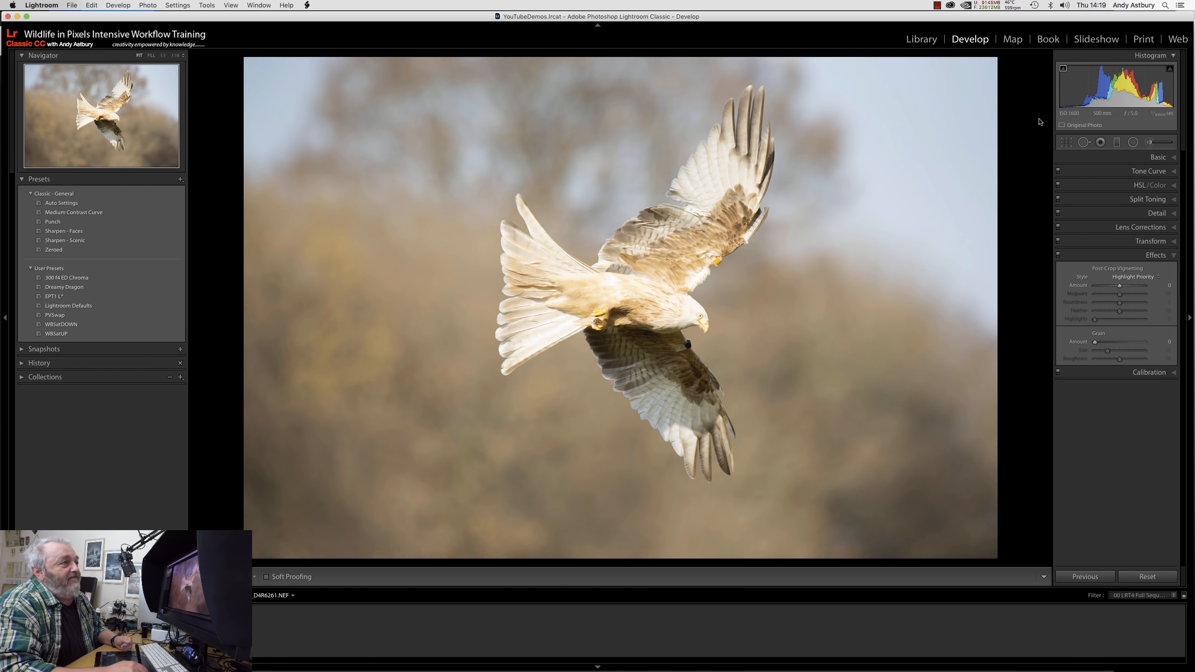
# Try a tighter crop of the pale kite photo at its original aspect ratio, then restore the full frame.
pyautogui.click(1066, 143)
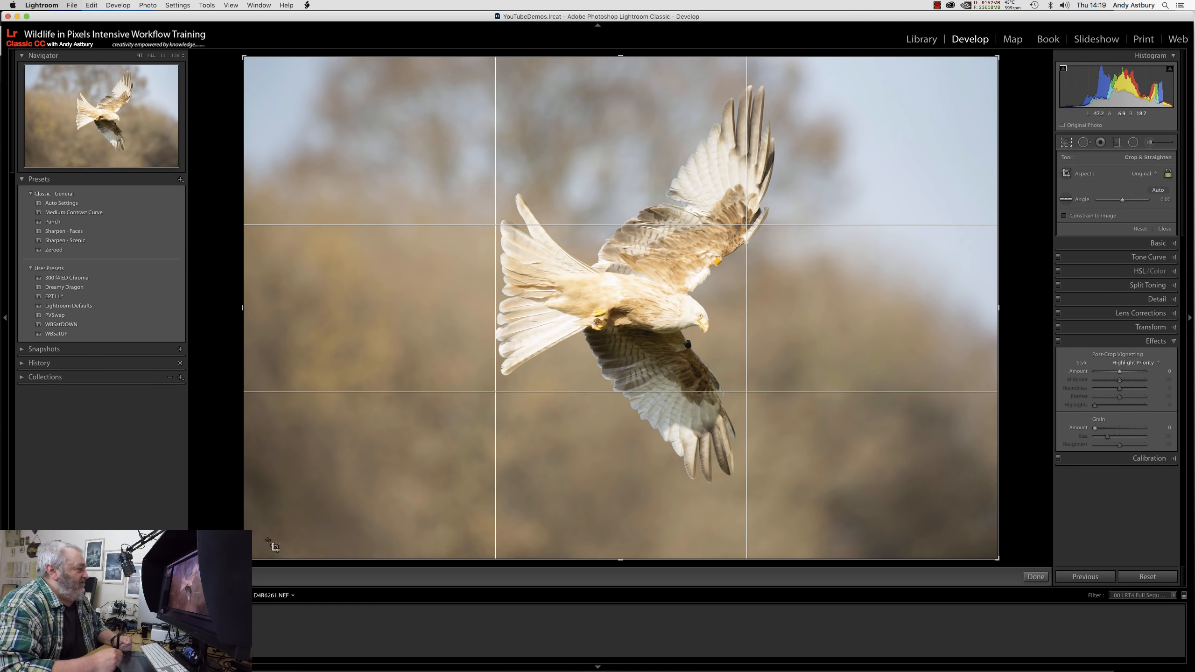
pyautogui.moveTo(243, 559); pyautogui.dragTo(292, 540)
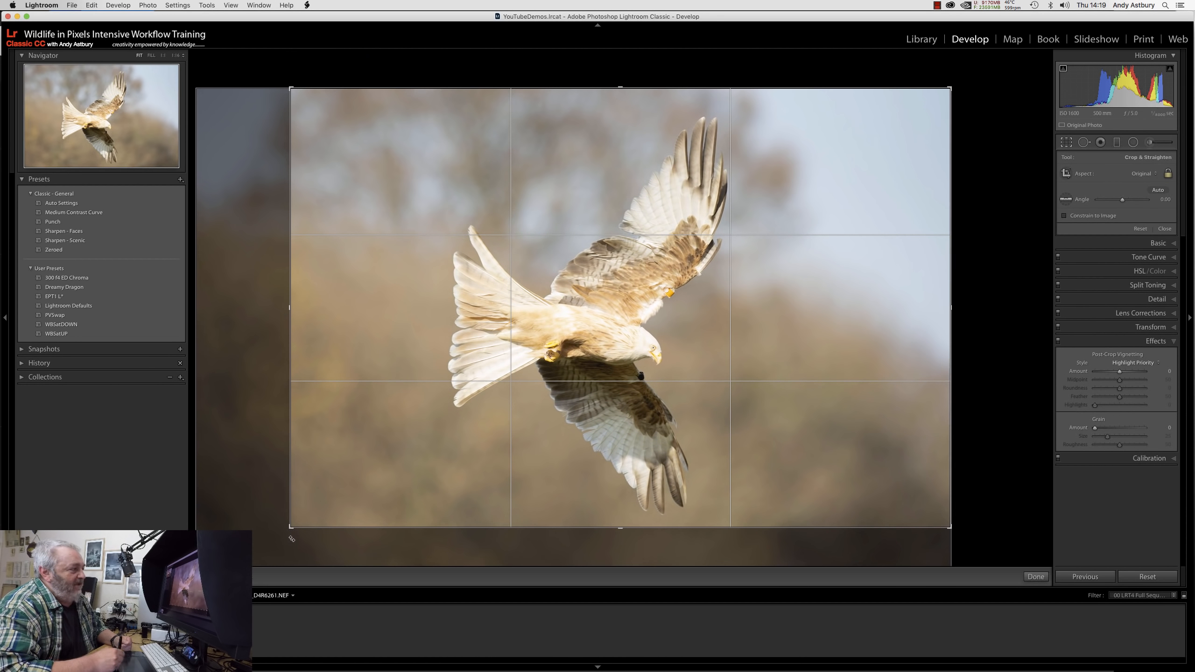
pyautogui.click(1036, 577)
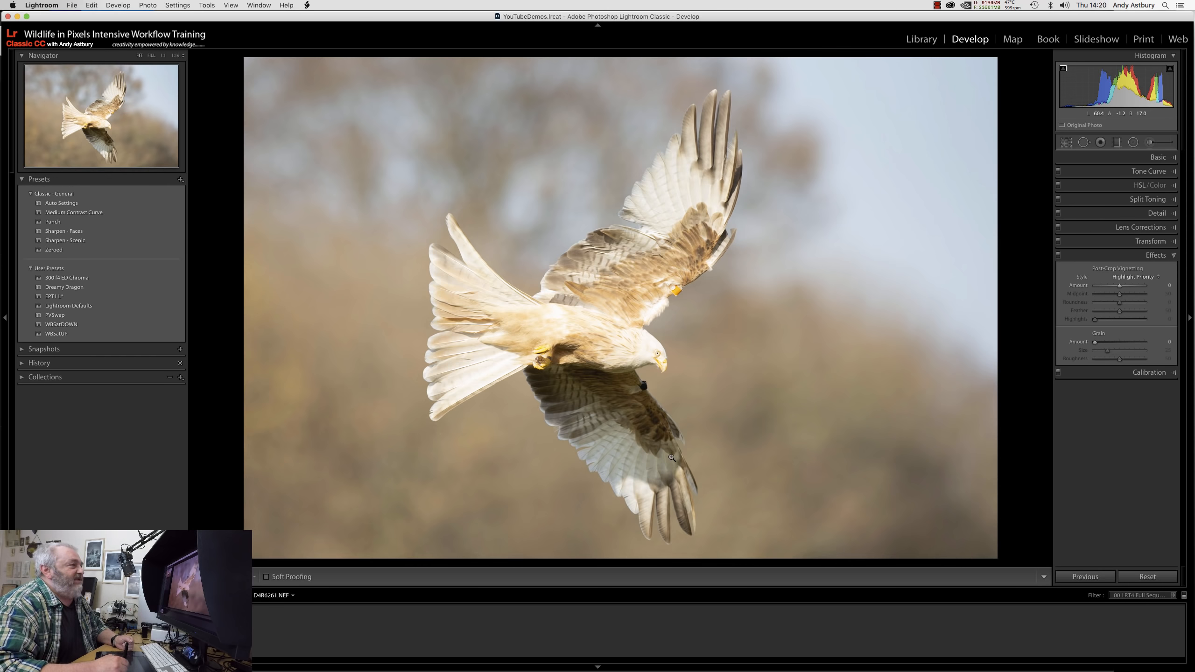
pyautogui.press('Right')
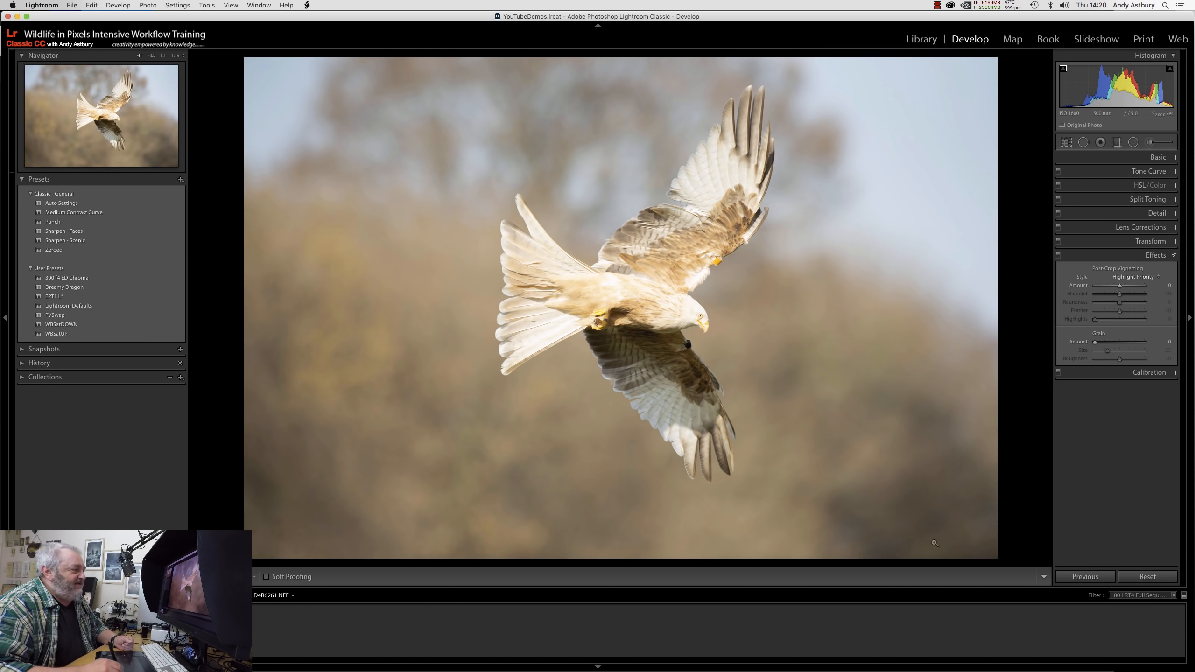
# Bring up the red kite photo with the blue sky and inspect the bird's feather detail at close zoom.
pyautogui.press('Right')
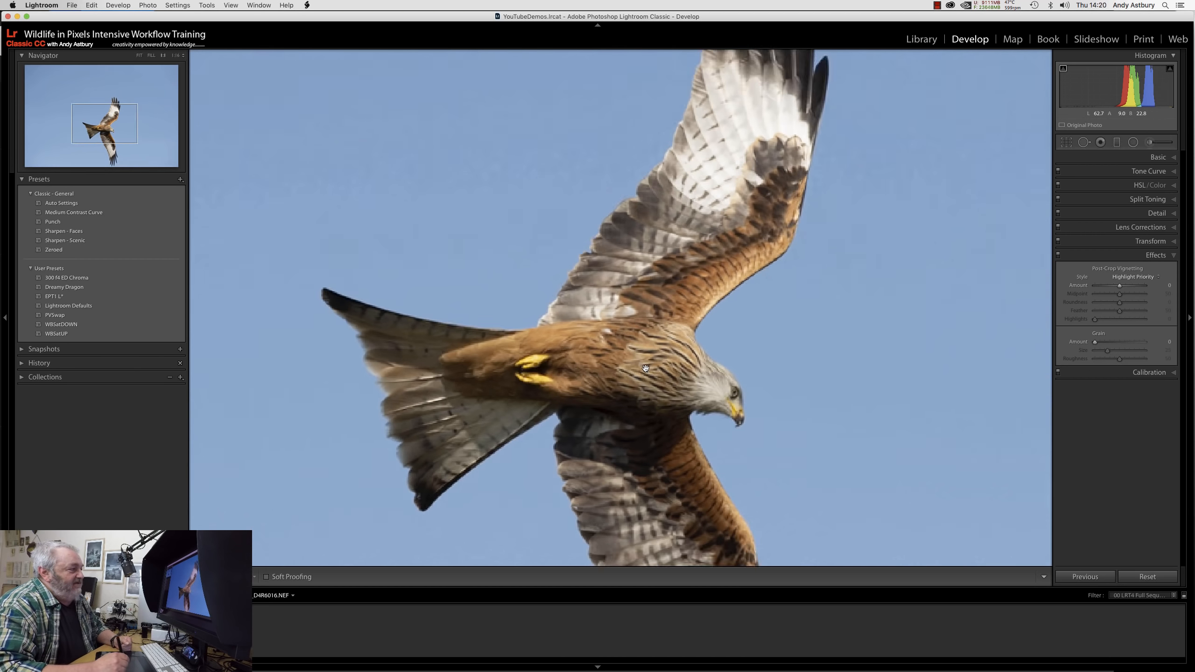
pyautogui.click(647, 370)
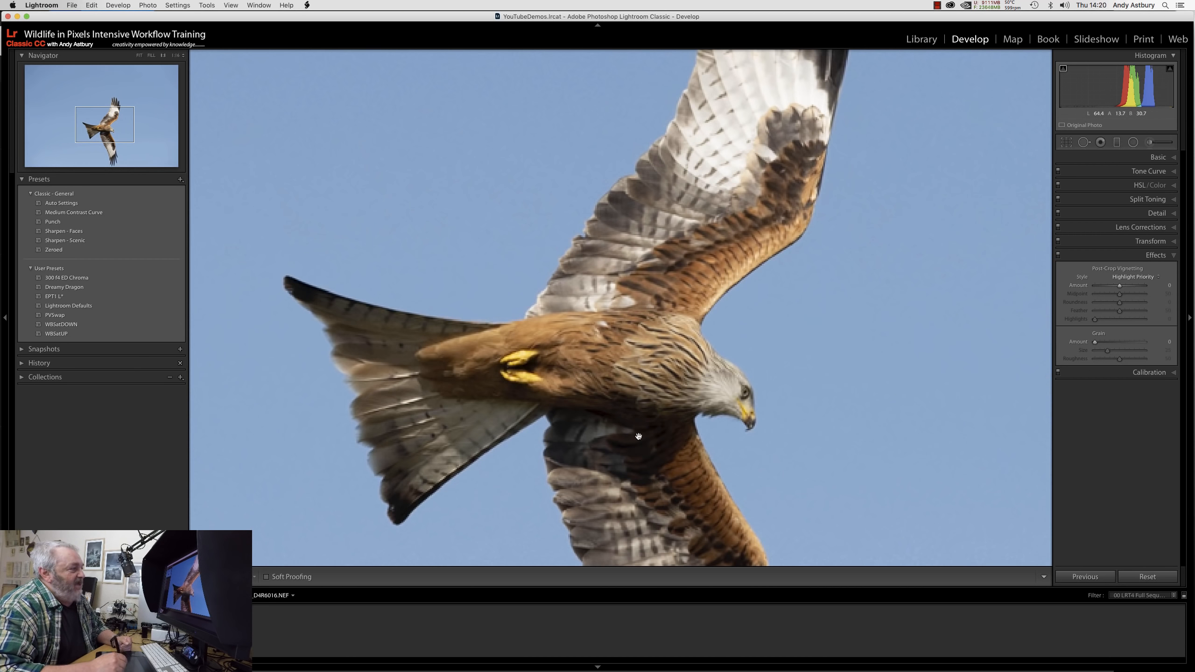
pyautogui.click(636, 377)
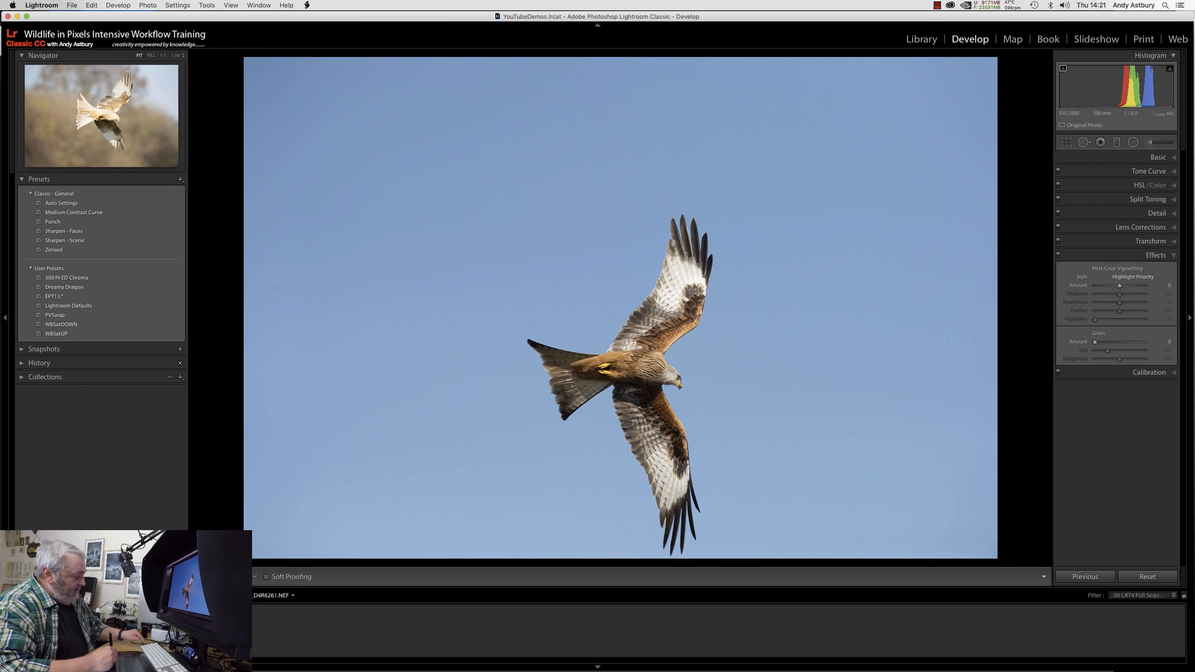
# Select both kite photos together, apply the PVSwap preset to them and reset Exposure to 0.
pyautogui.keyDown('shift'); pyautogui.click(101, 631); pyautogui.keyUp('shift')
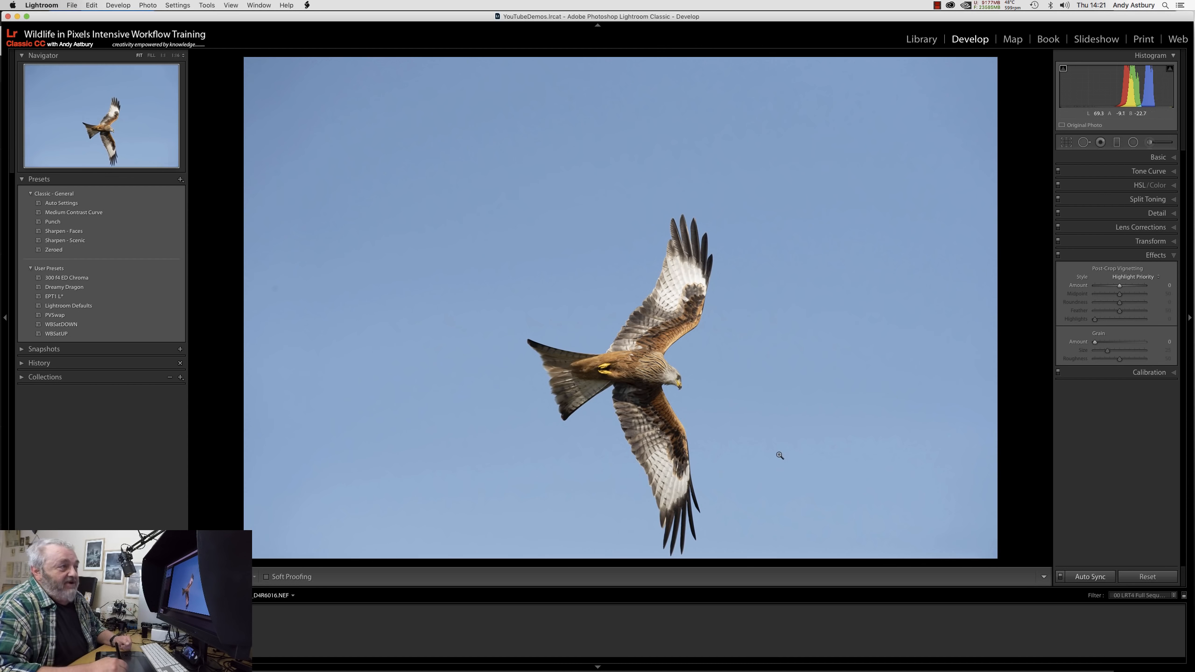
pyautogui.click(55, 315)
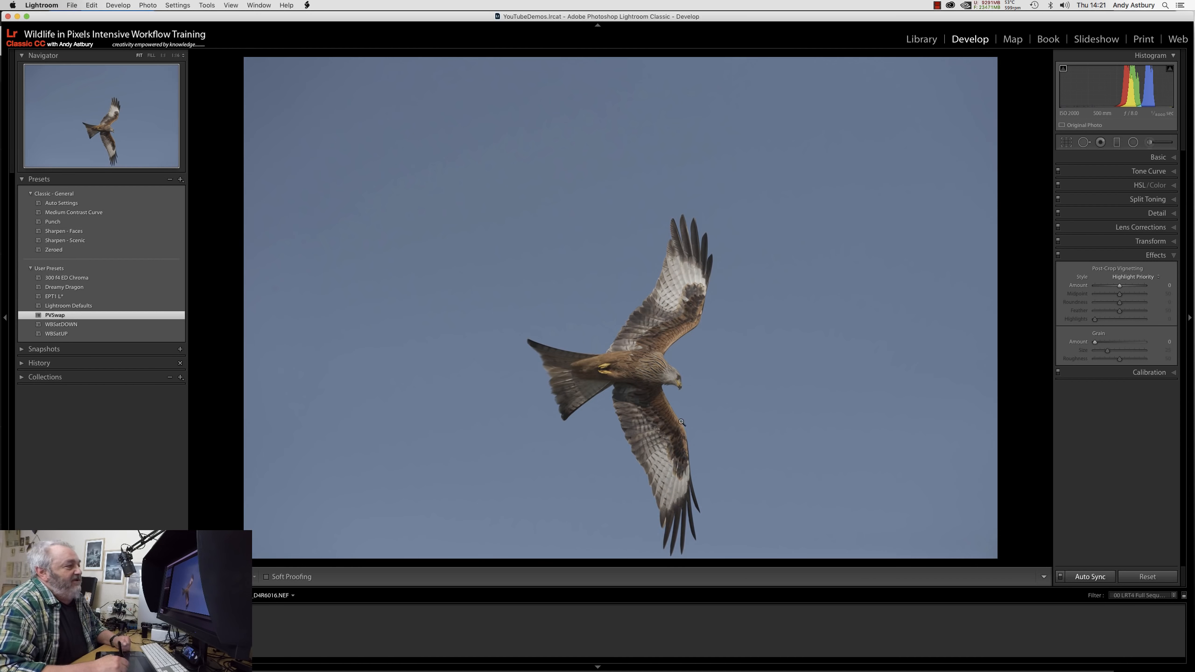
pyautogui.click(1157, 157)
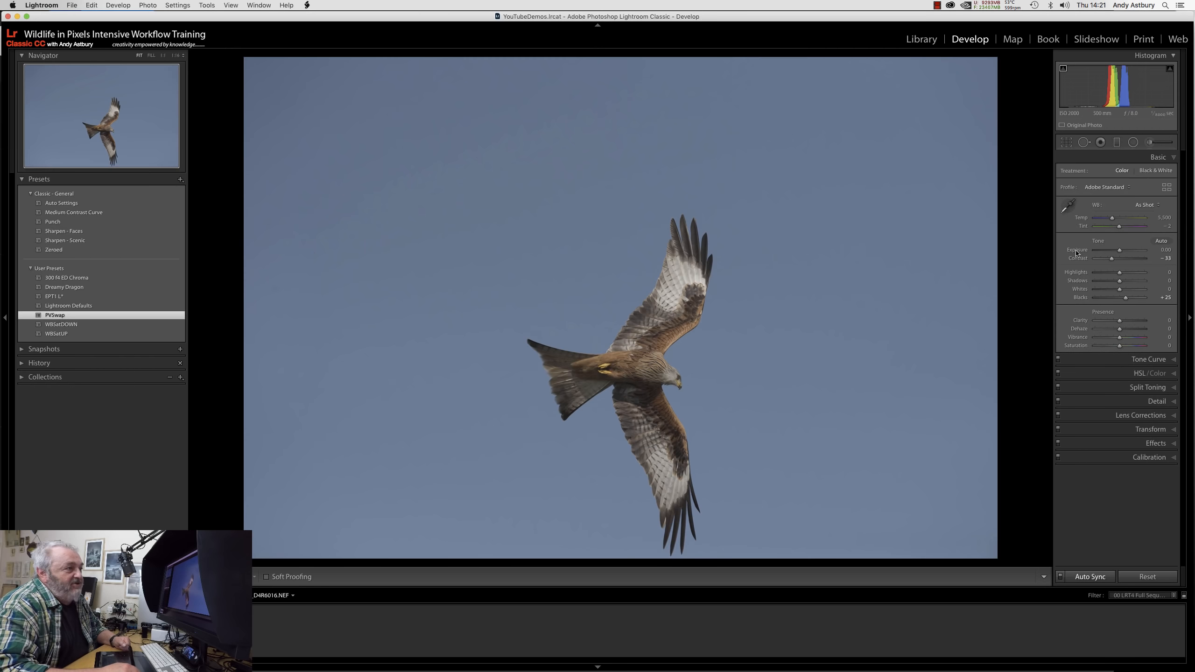
pyautogui.doubleClick(1077, 250)
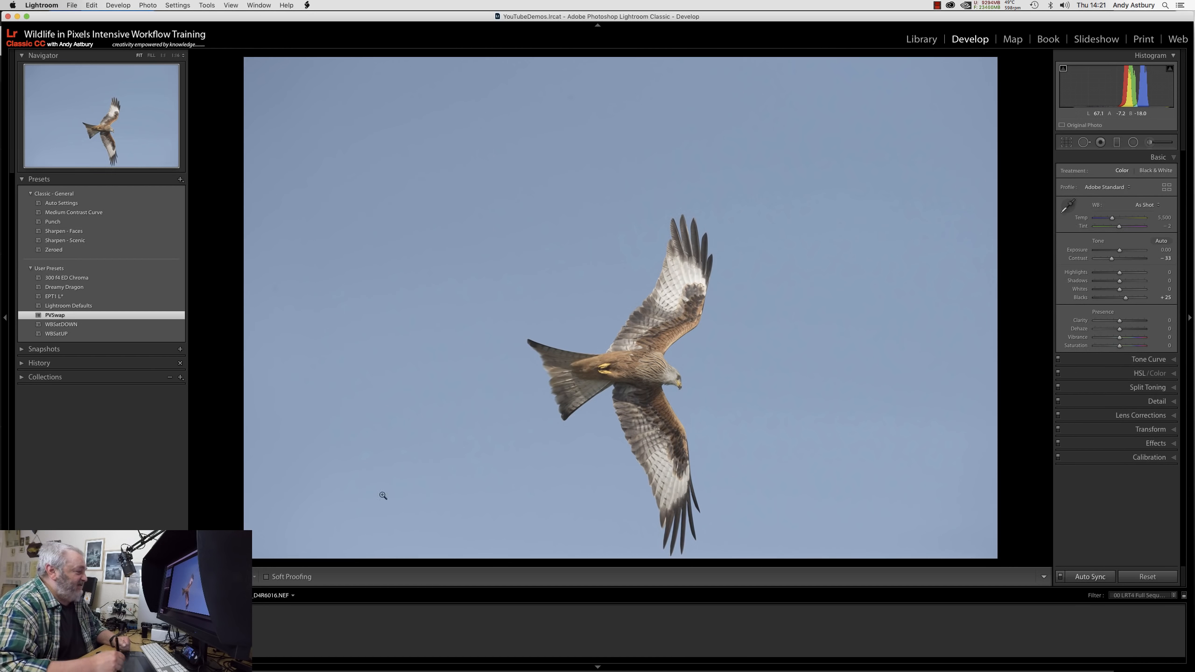
# For the blue-sky kite photo alone, set Contrast to -10, Clarity to +24, Vibrance to +21 and Saturation to +2, and check the feather detail.
pyautogui.click(188, 631)
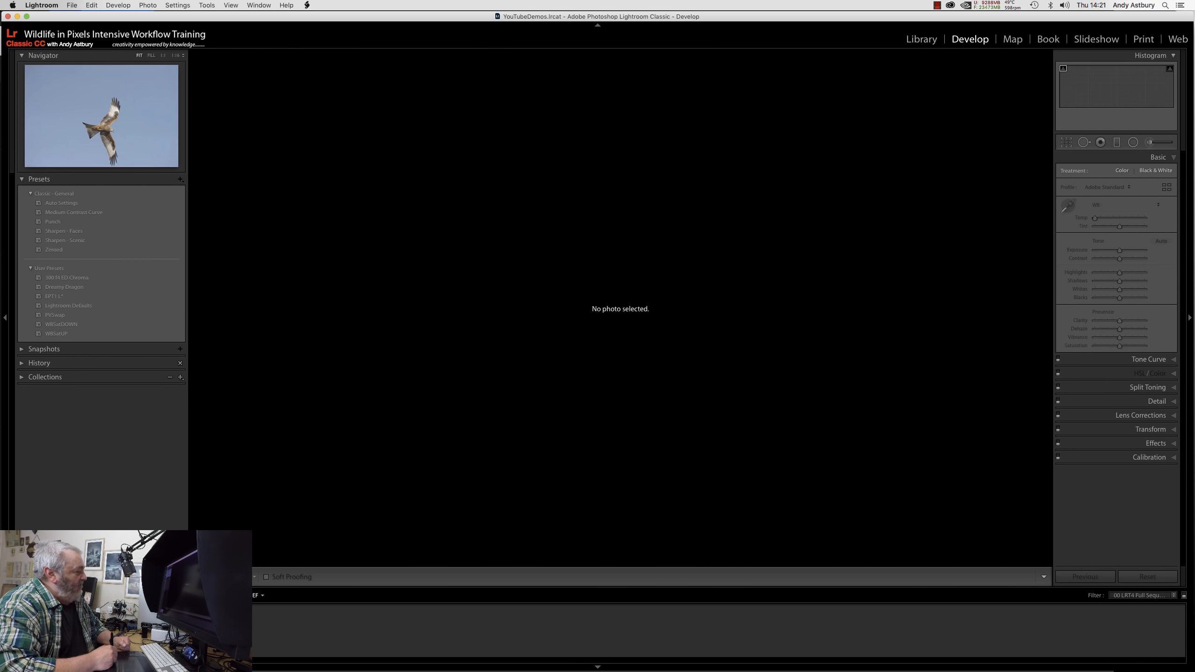
pyautogui.click(141, 631)
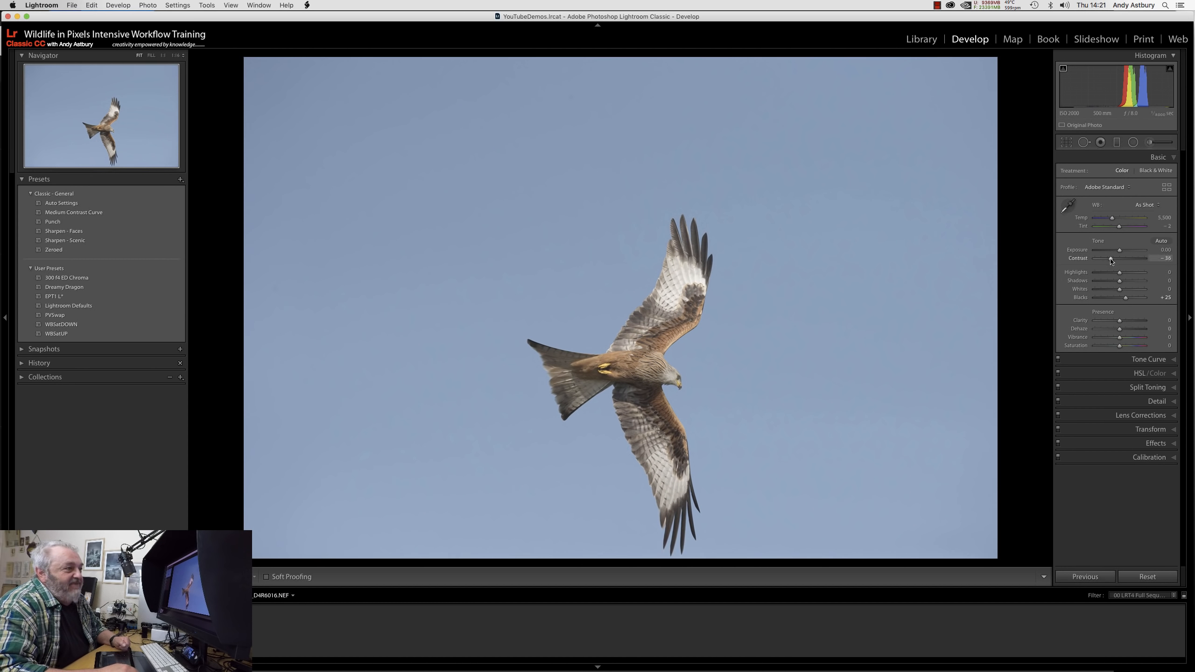
pyautogui.moveTo(1111, 262); pyautogui.dragTo(1117, 261)
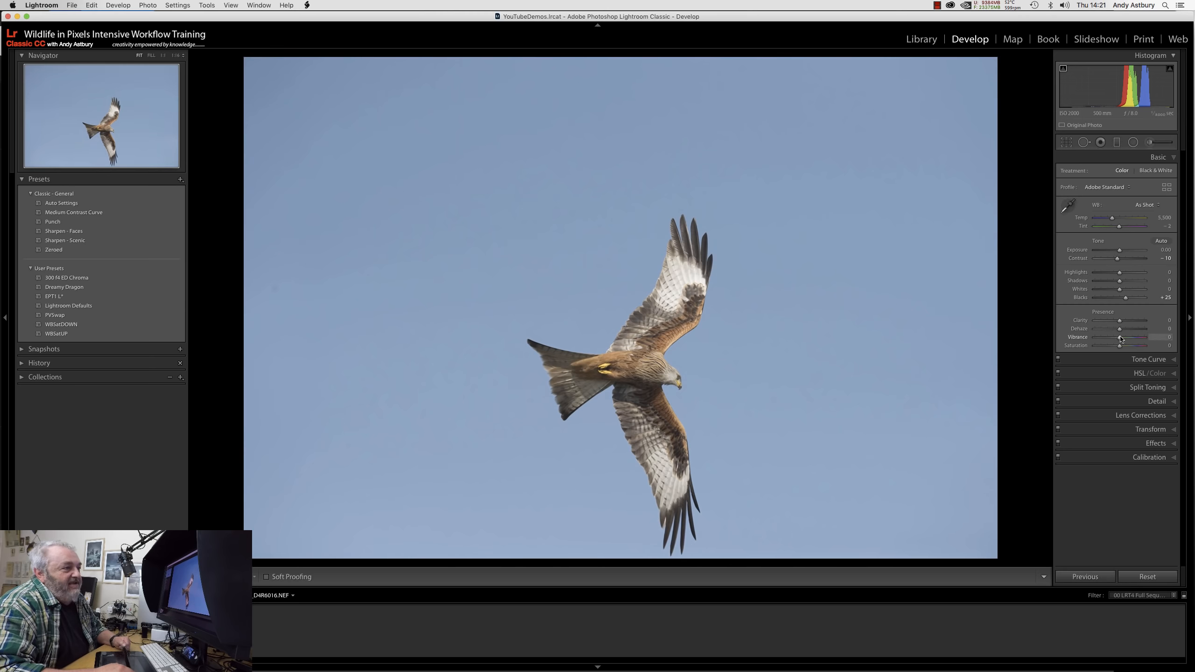
pyautogui.moveTo(1122, 338); pyautogui.dragTo(1126, 323)
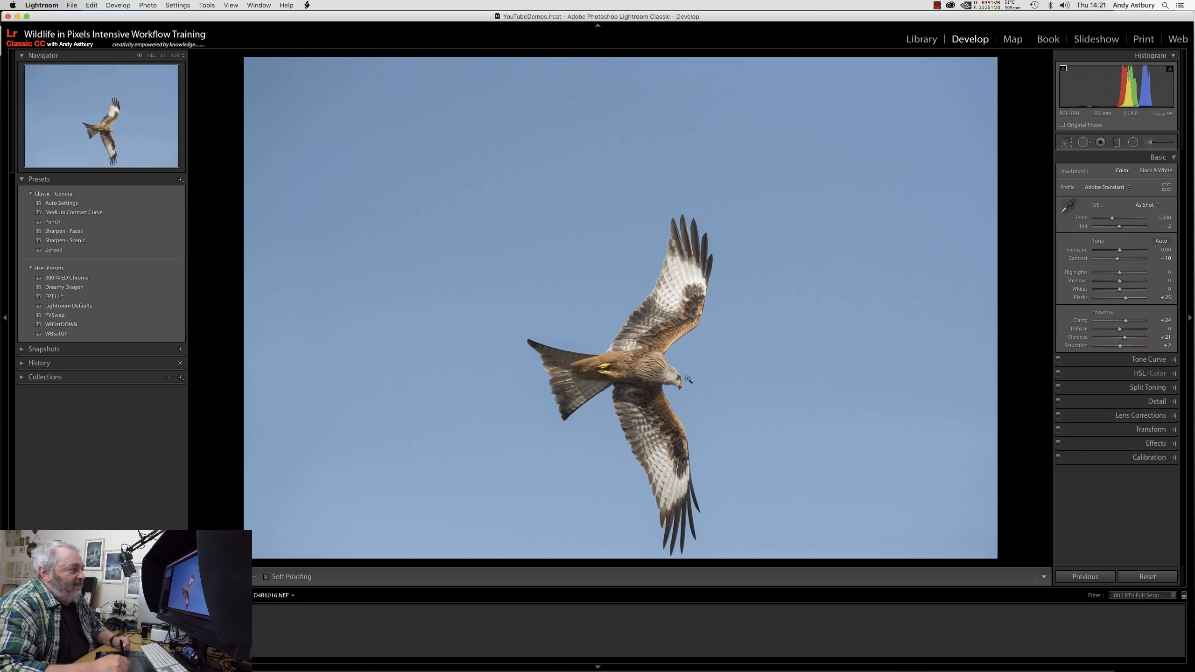
pyautogui.click(643, 382)
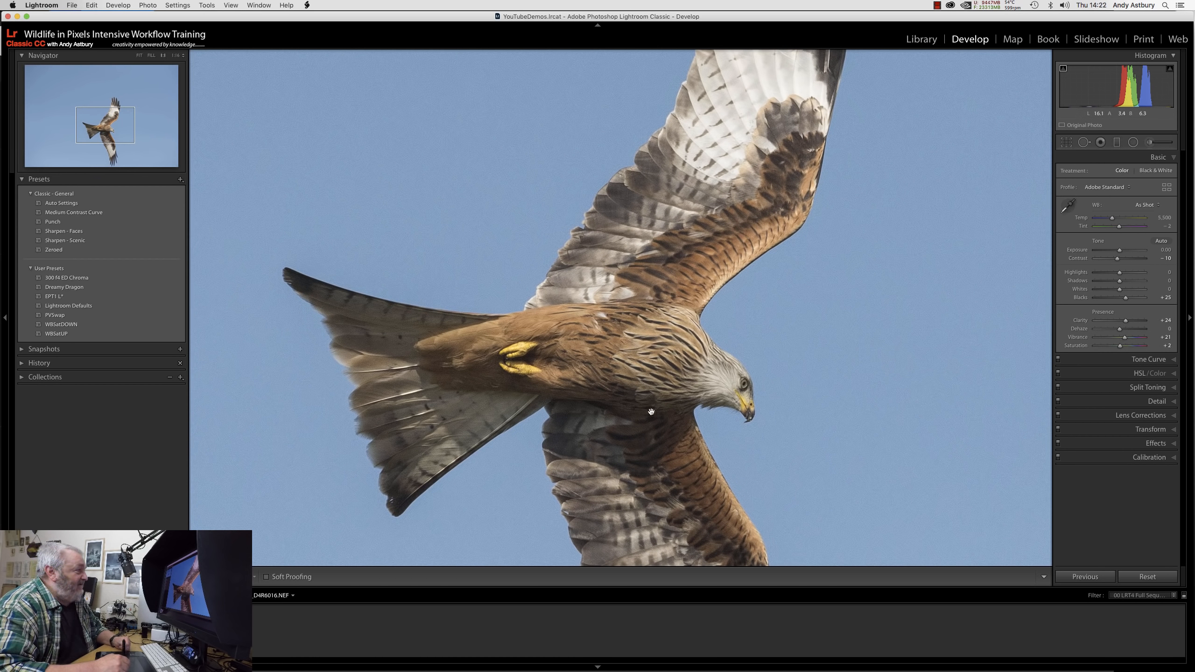
pyautogui.click(638, 381)
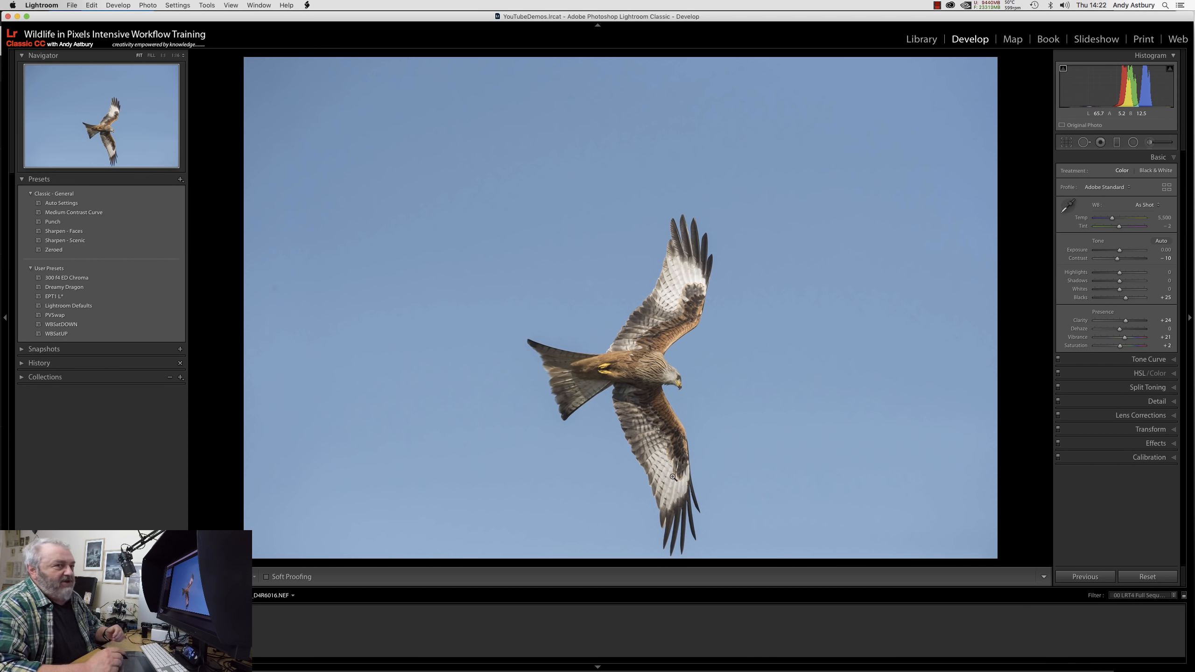
# On the pale kite photo, reset Contrast to 0 and set Highlights to -26, Clarity to +13 and Vibrance to +32.
pyautogui.press('Right')
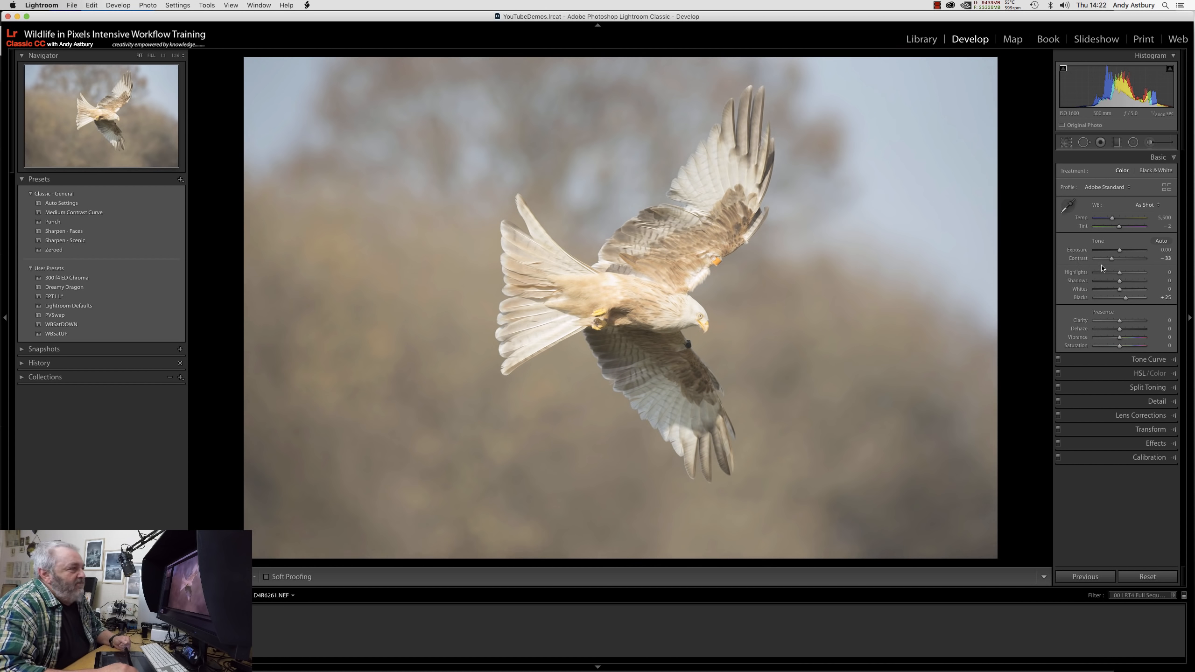
pyautogui.doubleClick(1079, 259)
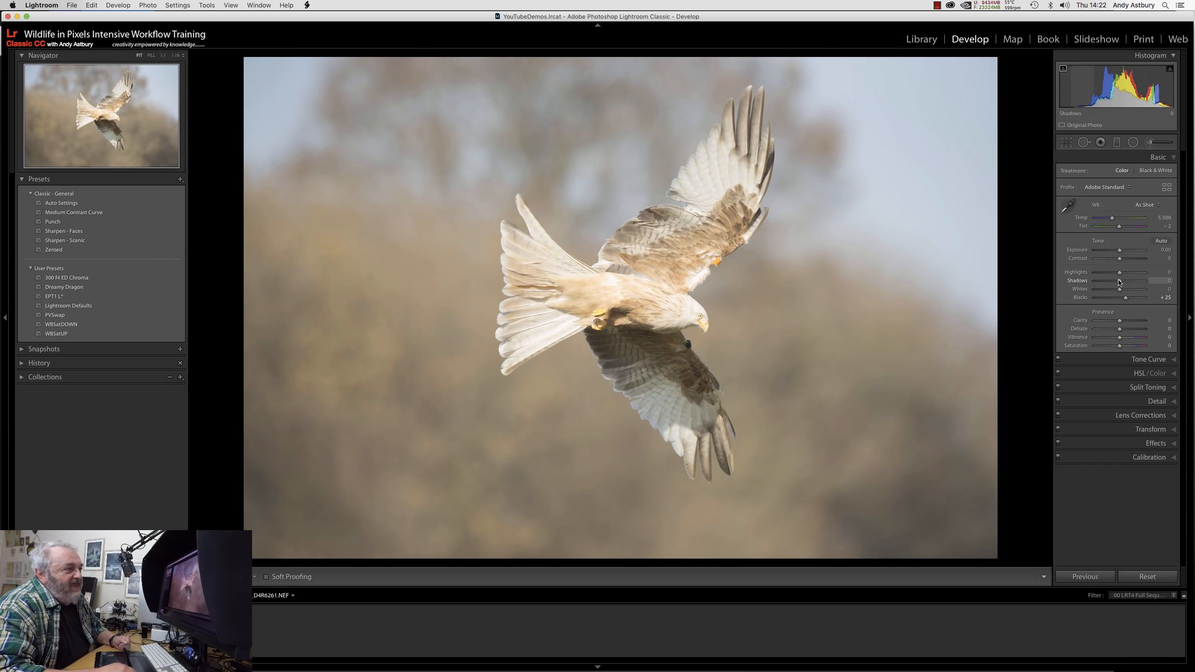
pyautogui.moveTo(1119, 276); pyautogui.dragTo(1113, 276)
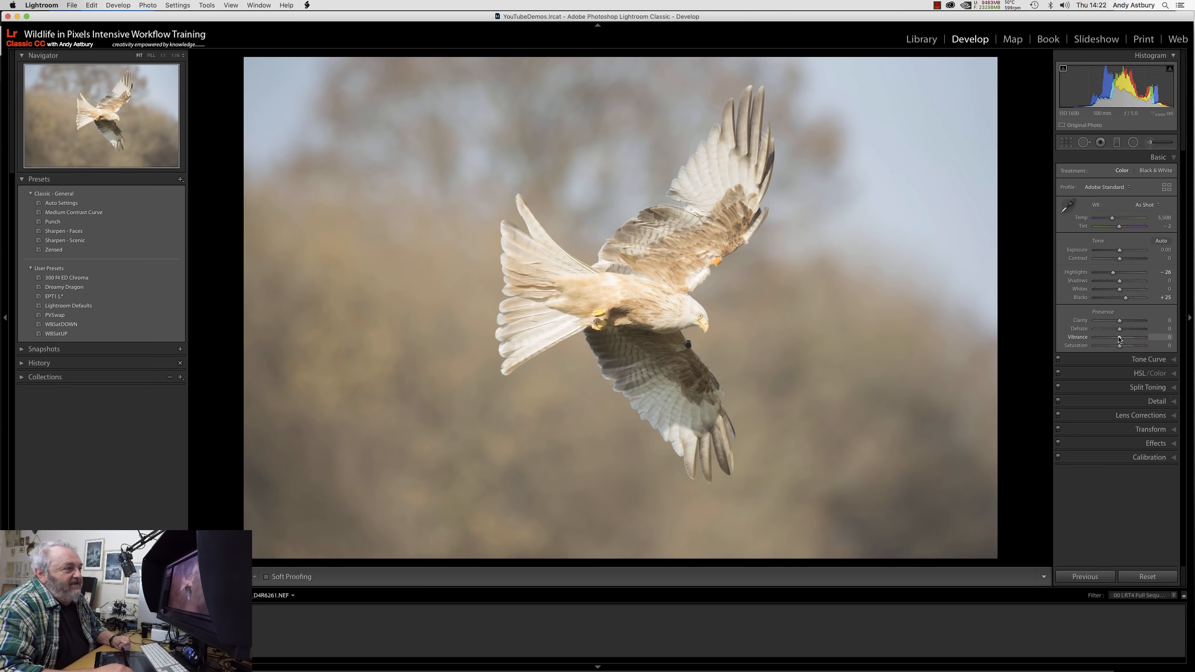
pyautogui.moveTo(1120, 339); pyautogui.dragTo(1121, 327)
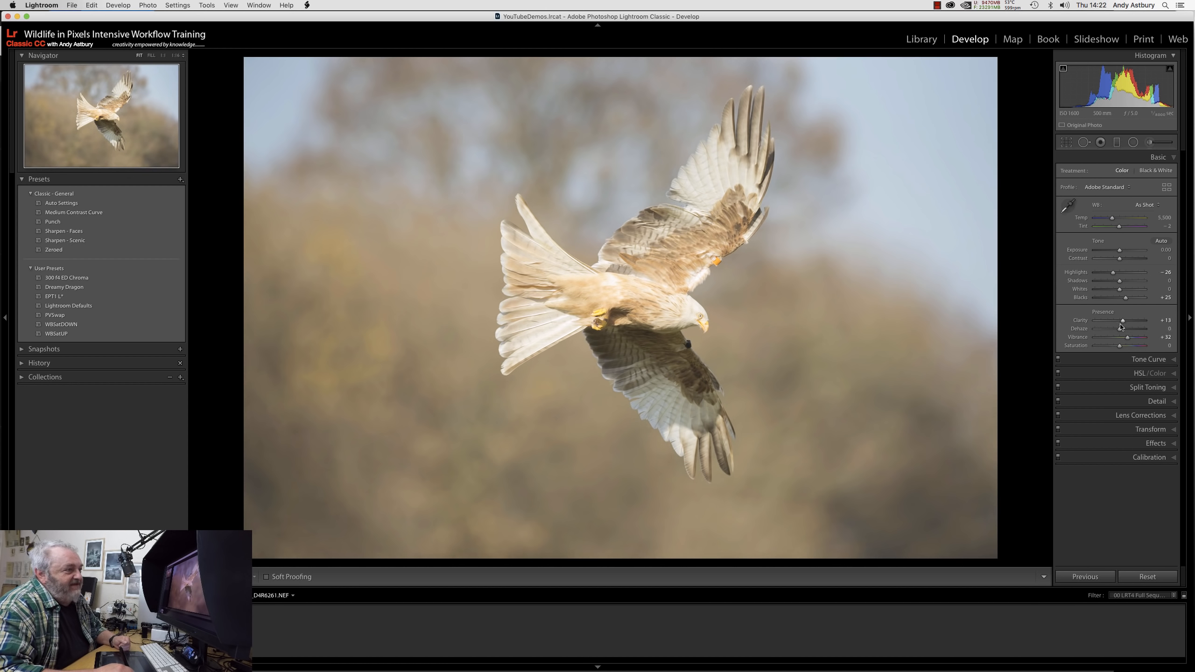
# Lower the pale kite photo's Contrast to -11 and Exposure to -0.25 while judging the plumage up close.
pyautogui.click(686, 319)
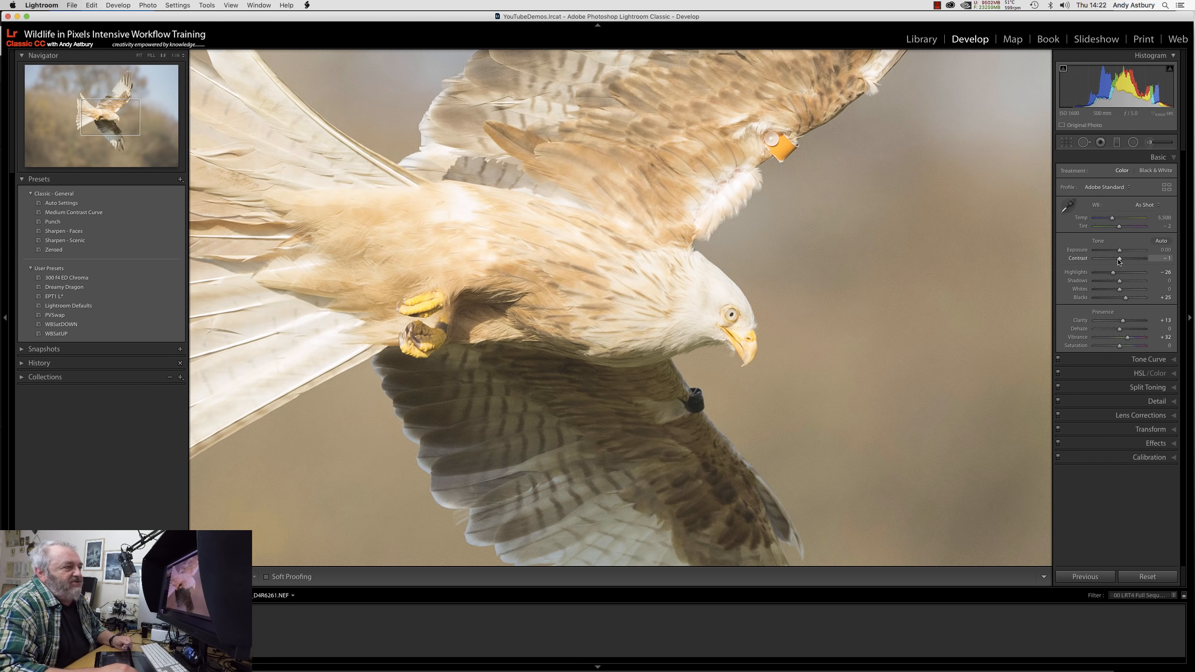
pyautogui.moveTo(1119, 262); pyautogui.dragTo(1118, 252)
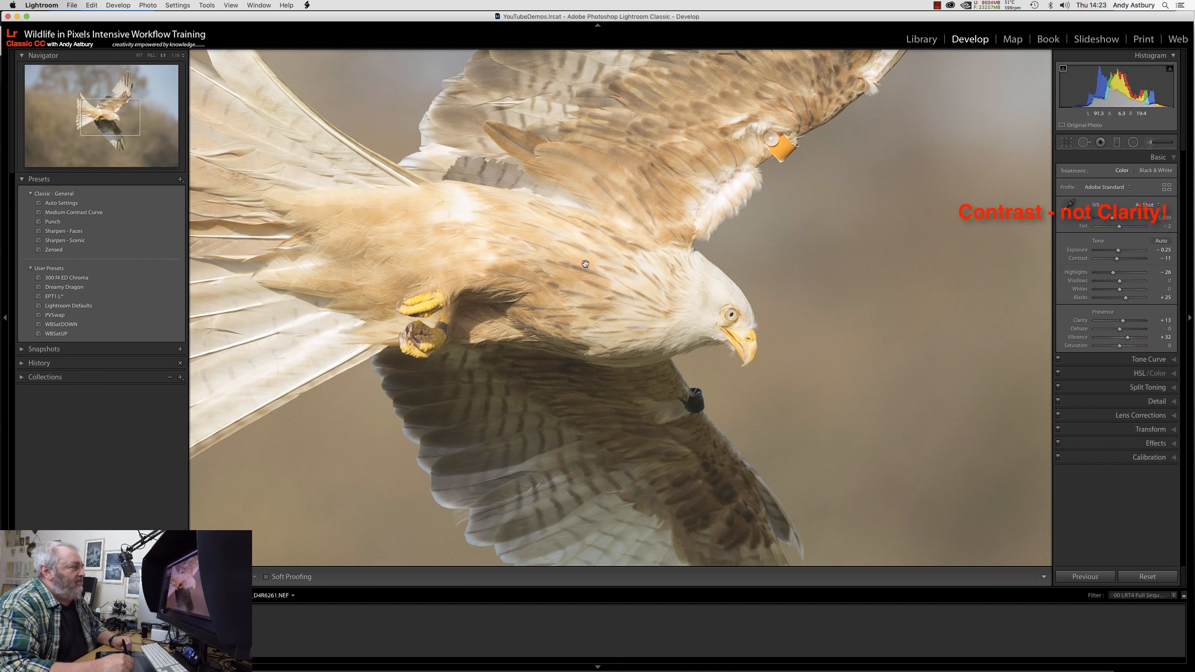
pyautogui.click(588, 302)
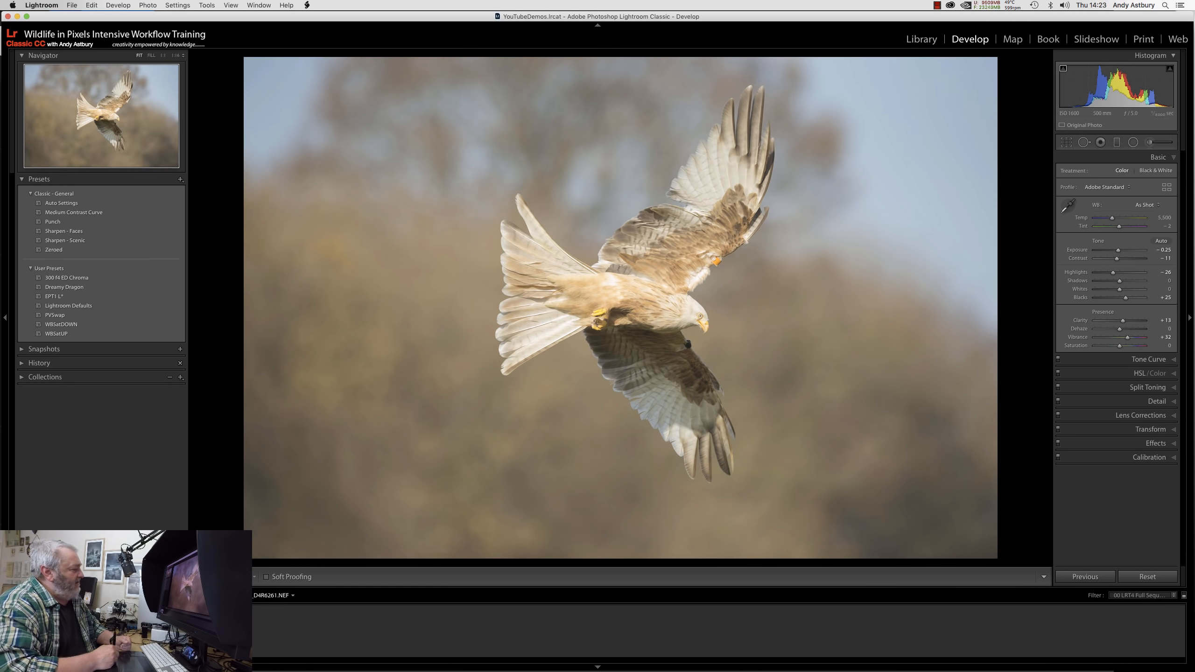
# Return to the blue-sky kite photo, reduce its Clarity to +12 and check the bird's feathers up close.
pyautogui.click(127, 630)
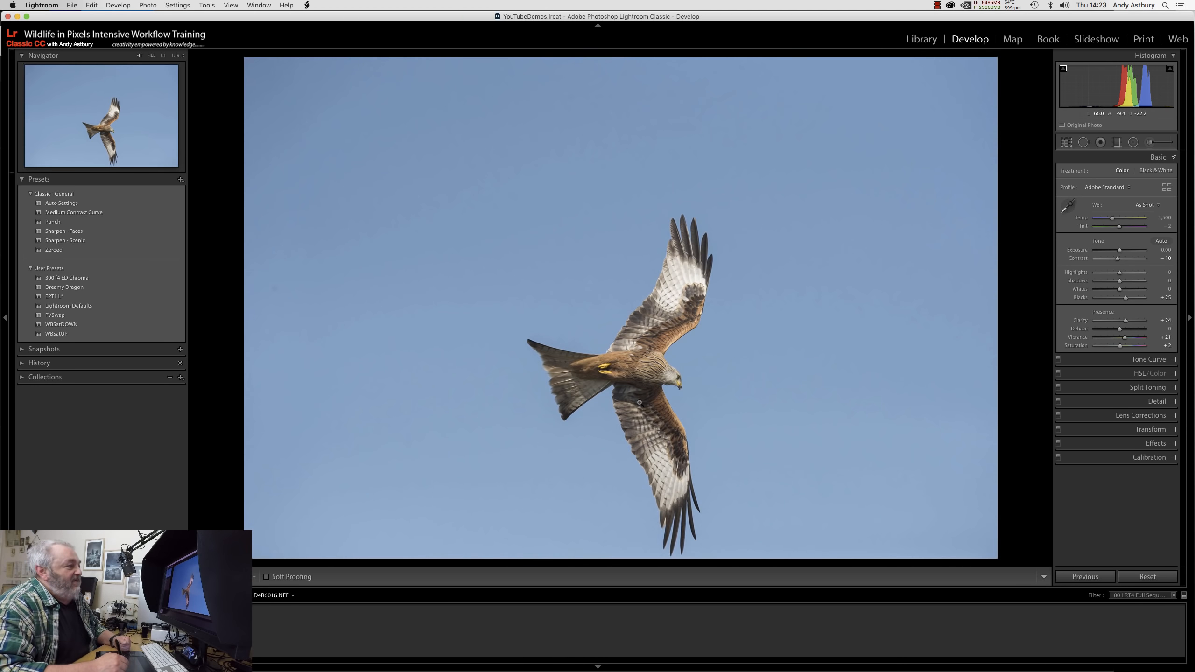
pyautogui.rightClick(635, 376)
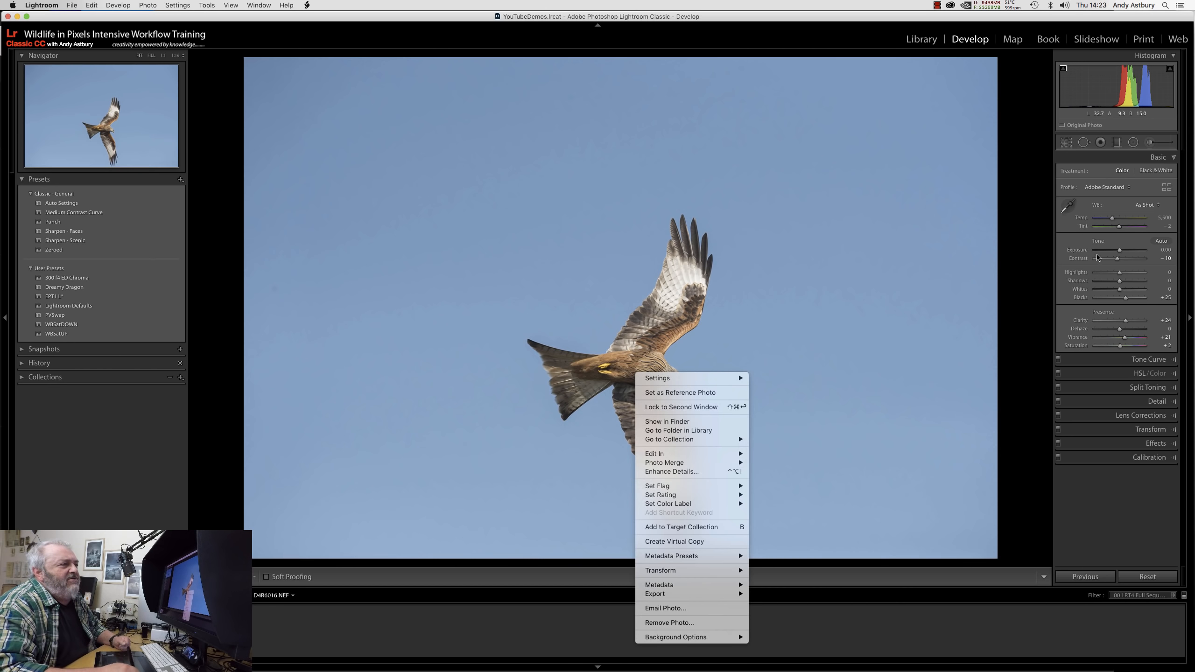
pyautogui.click(1083, 260)
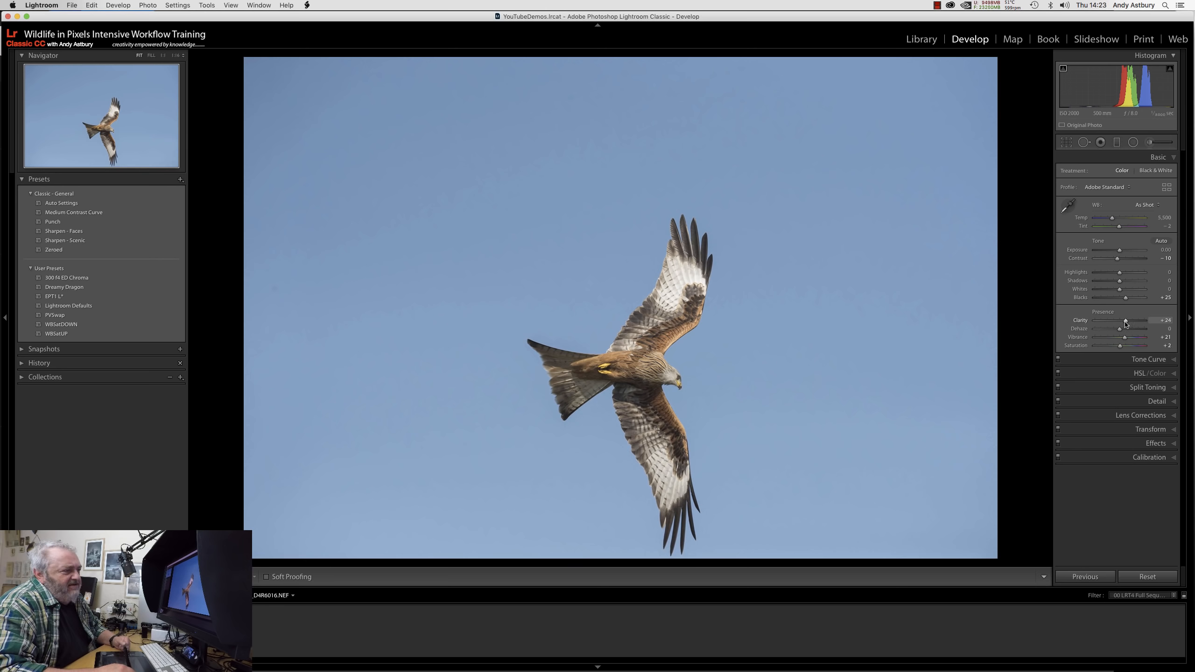
pyautogui.moveTo(1126, 325); pyautogui.dragTo(1122, 325)
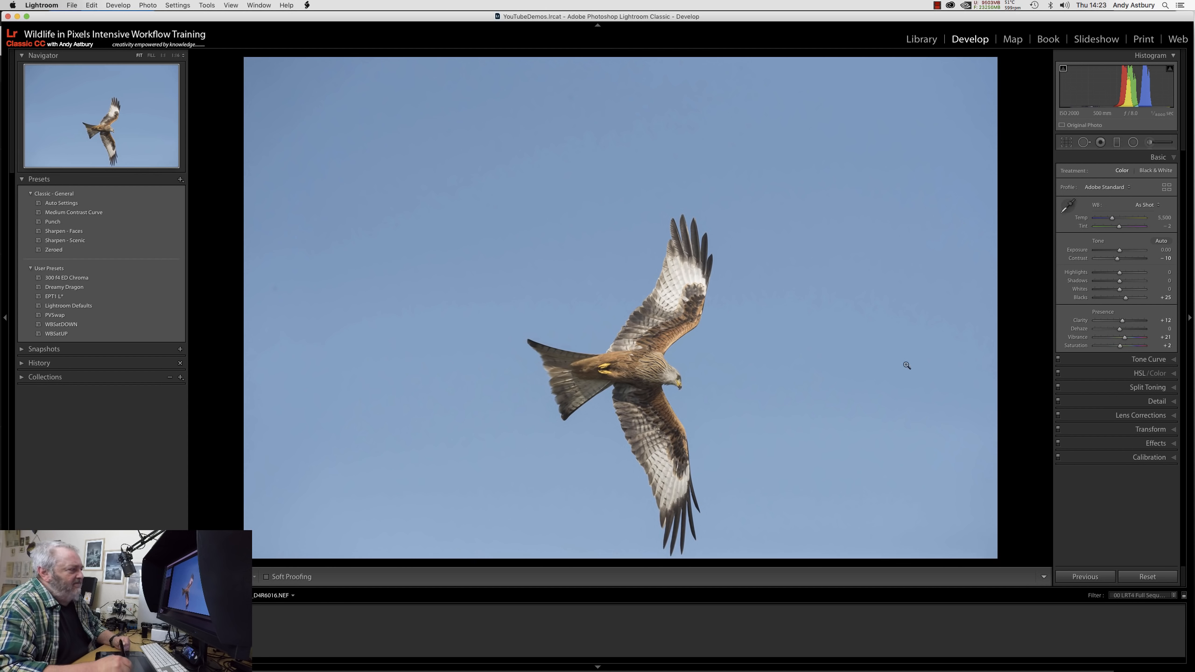
pyautogui.click(640, 376)
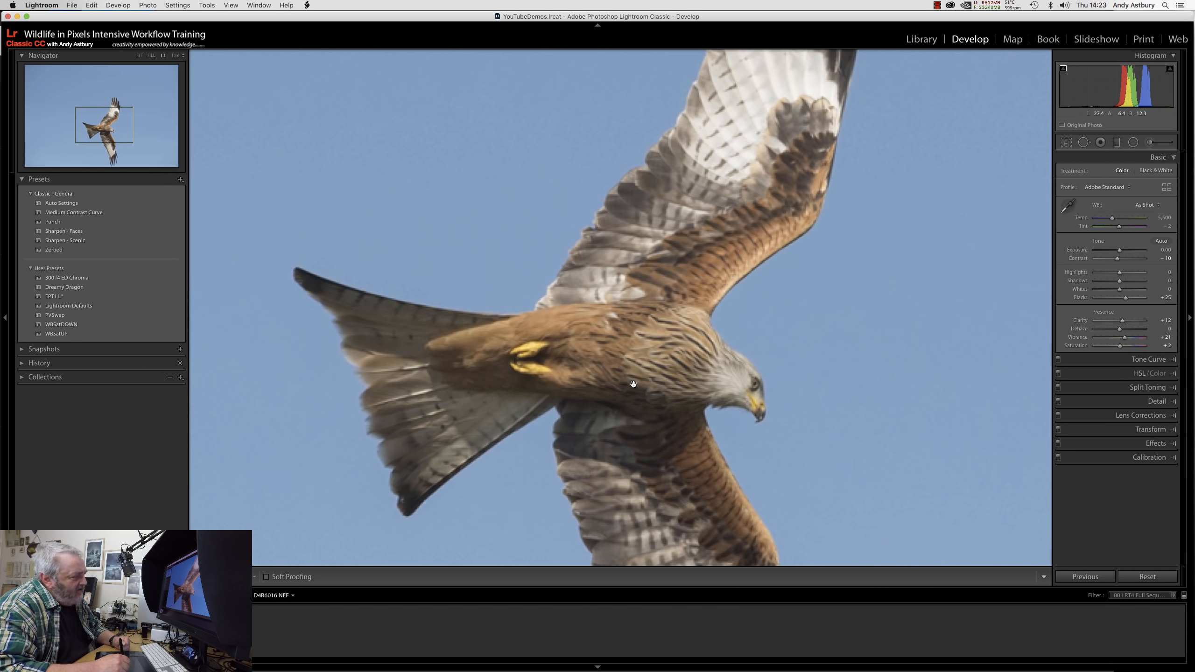
pyautogui.click(634, 382)
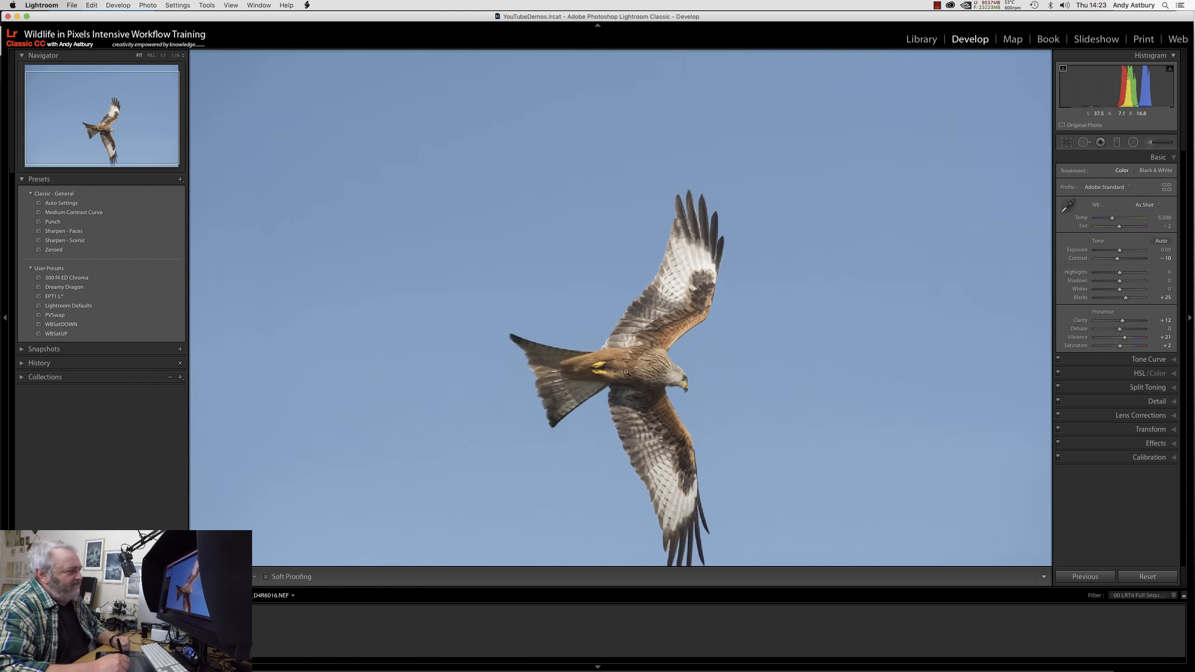
# Open the blue-sky kite photo from Lightroom in Photoshop CC 2019 for editing and activate the Move tool.
pyautogui.rightClick(640, 360)
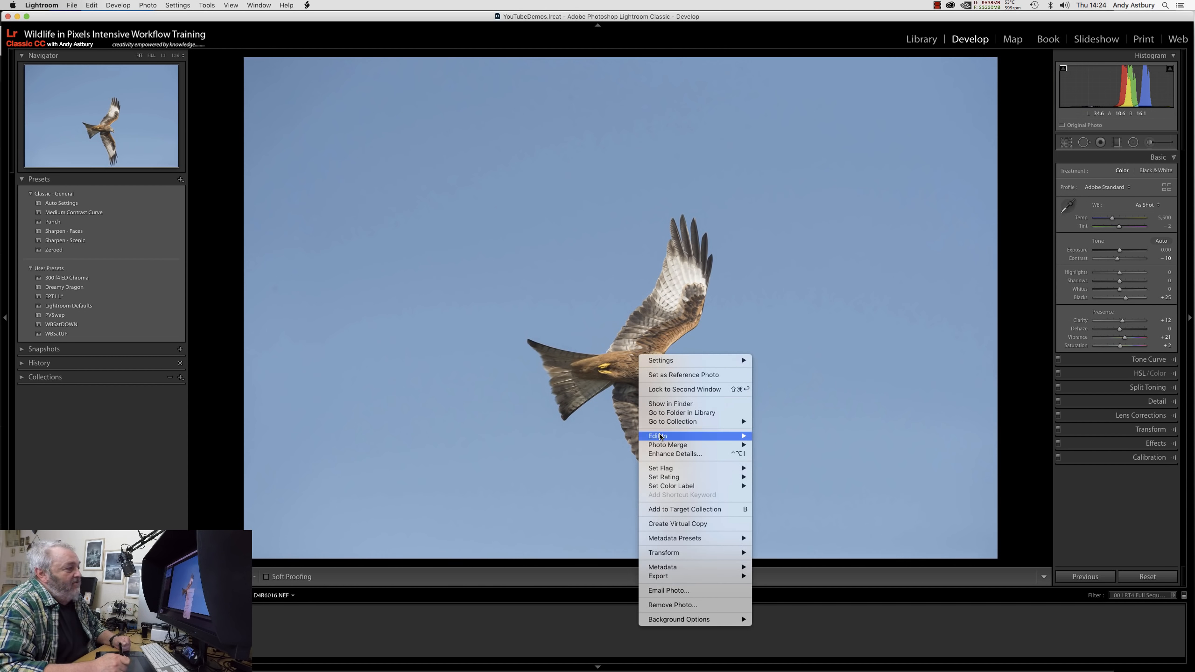
pyautogui.moveTo(725, 436)
pyautogui.click(762, 436)
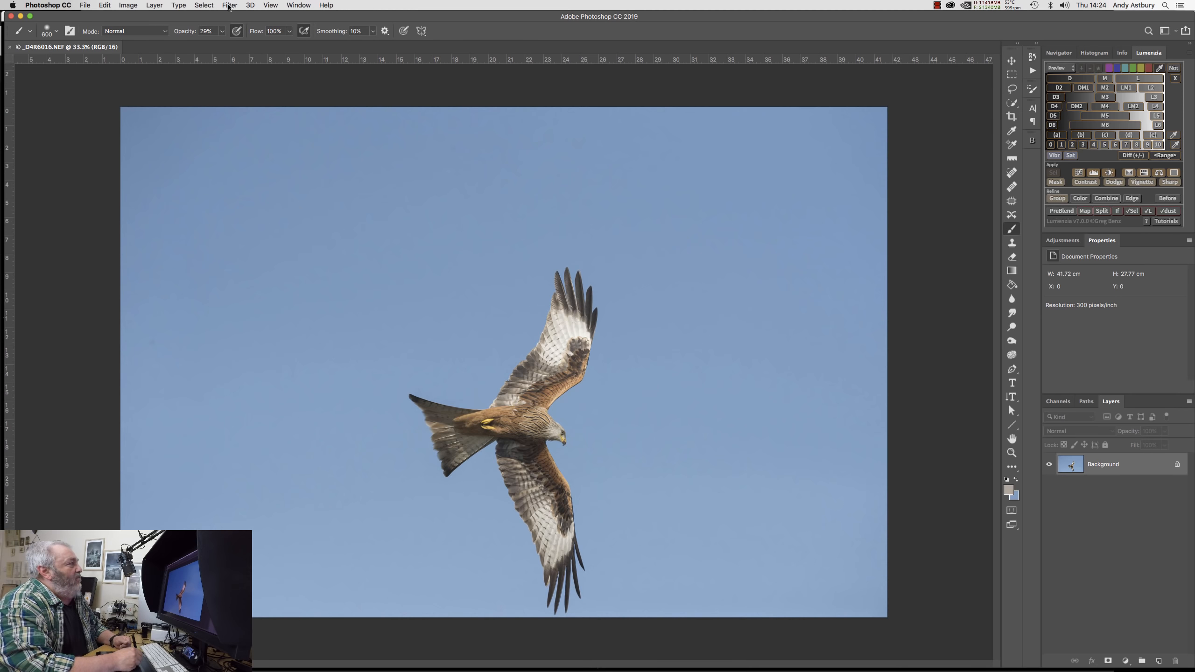
pyautogui.click(1012, 61)
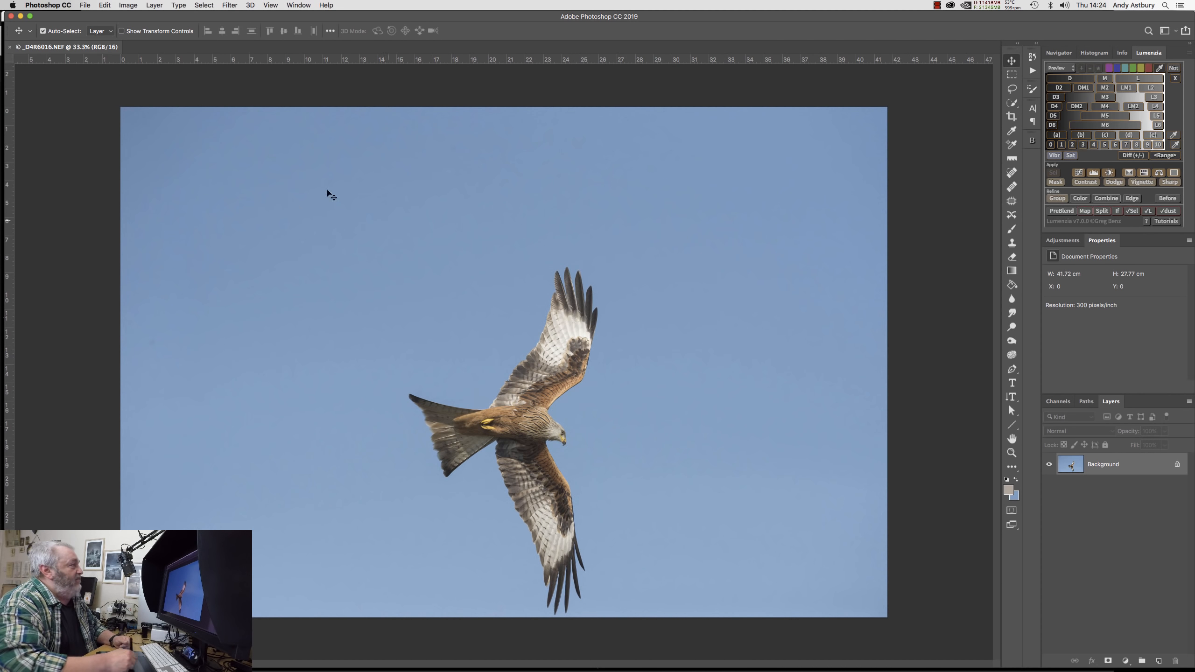
# Isolate the in-focus kite with Focus Area, softening the edge and outputting to a new layer with layer mask.
pyautogui.click(204, 6)
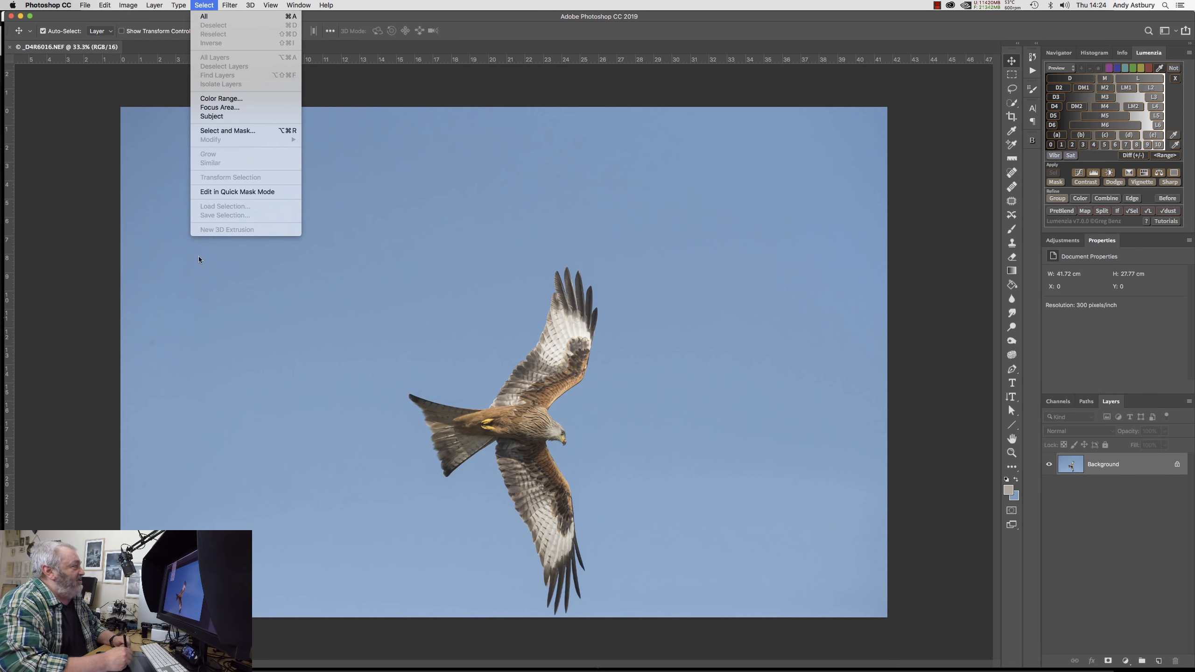
pyautogui.click(207, 108)
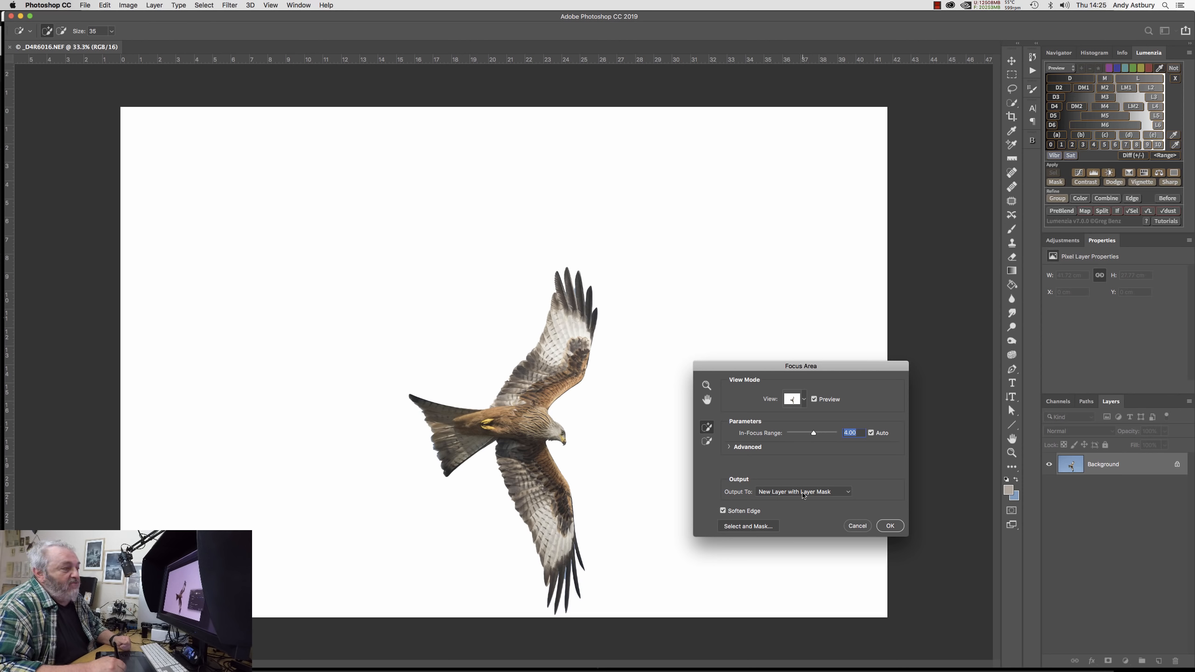
pyautogui.click(849, 497)
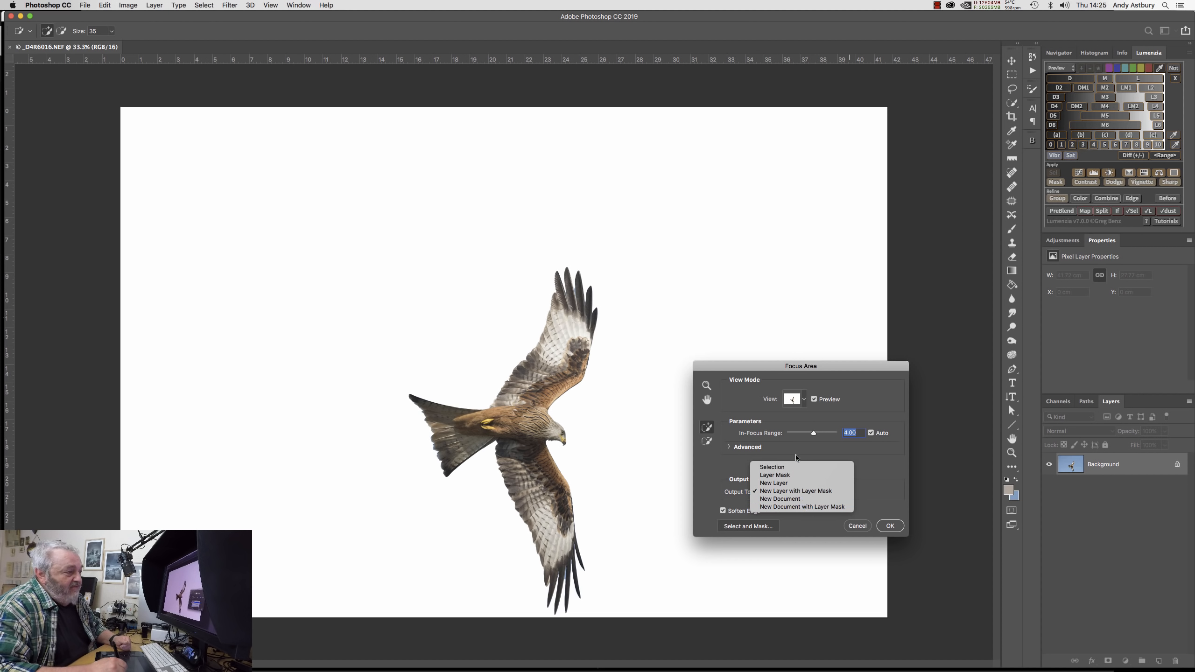
pyautogui.click(790, 492)
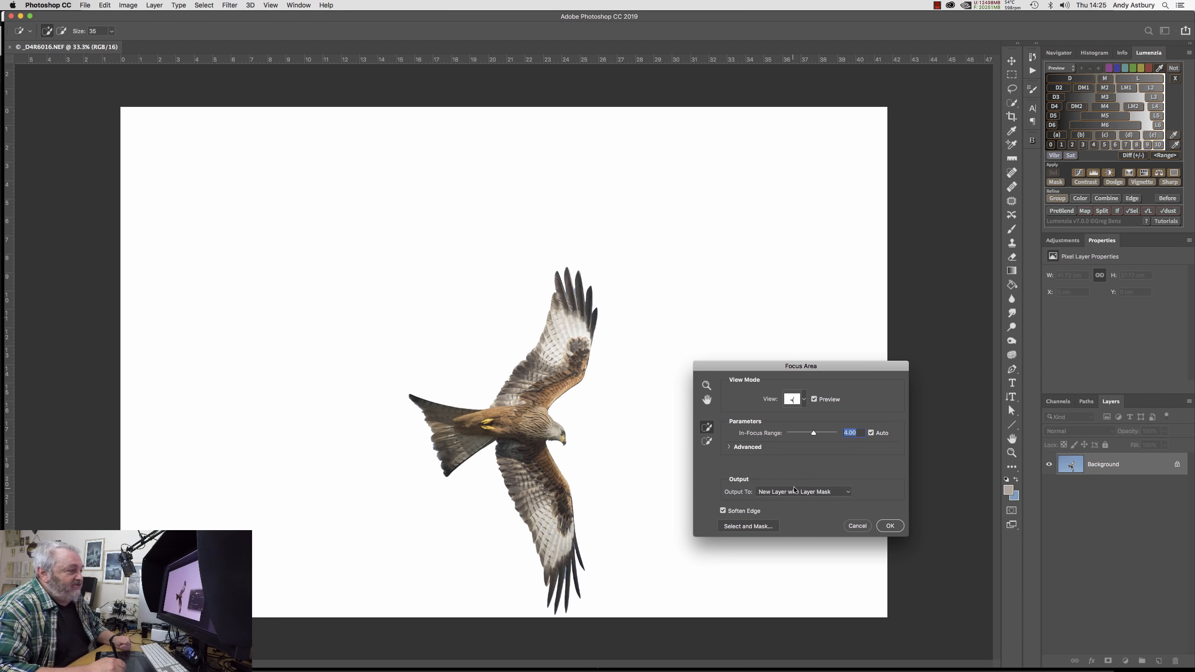
pyautogui.click(890, 526)
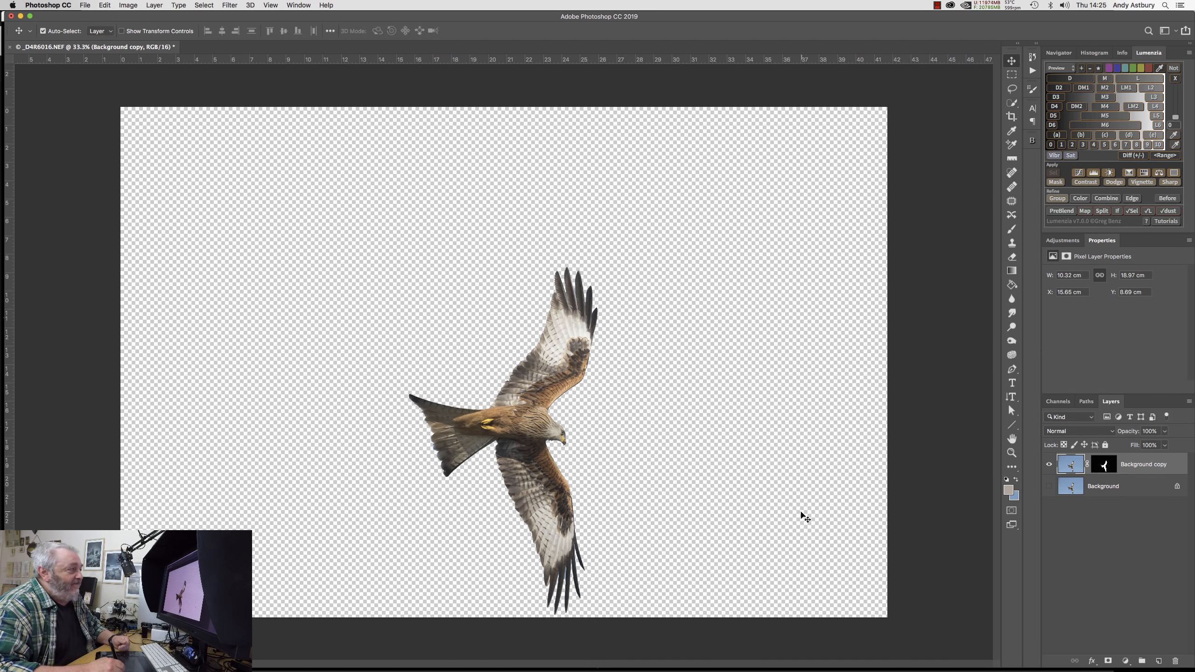
# Move the cut-out kite up and left in the frame, then show the Background layer and hide the cut-out layer.
pyautogui.moveTo(514, 426); pyautogui.dragTo(364, 320)
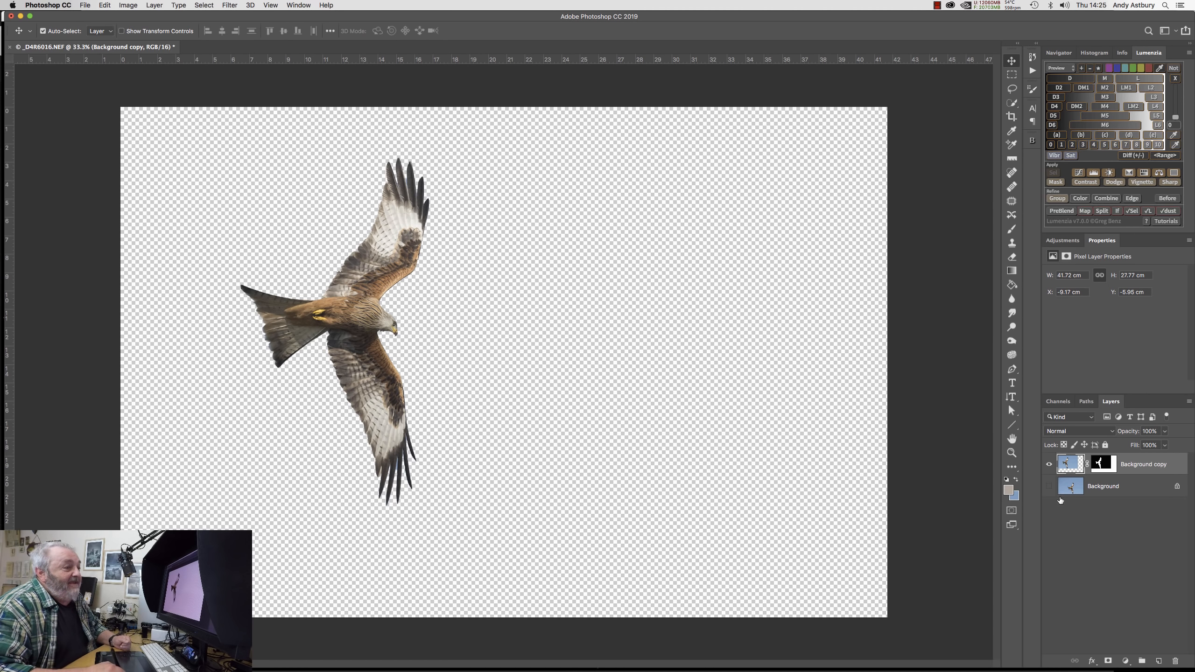
pyautogui.click(1050, 487)
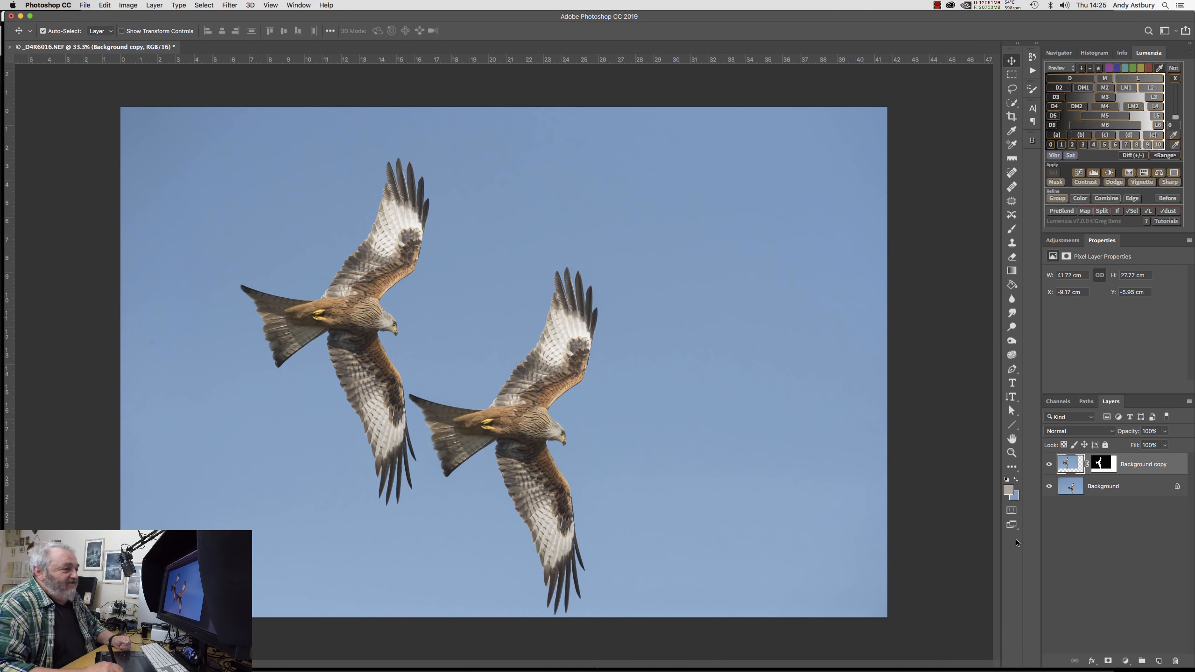
pyautogui.click(1050, 465)
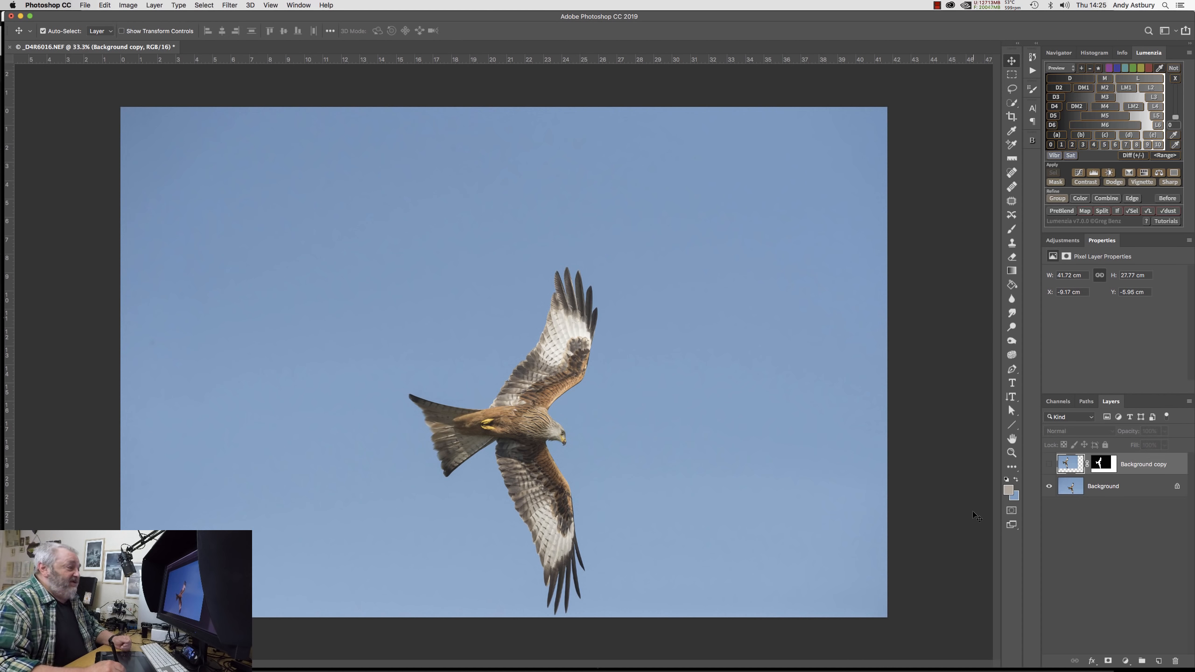
# On the Background layer, draw a loose lasso selection around the original kite, reaching the lower image edge.
pyautogui.click(1101, 492)
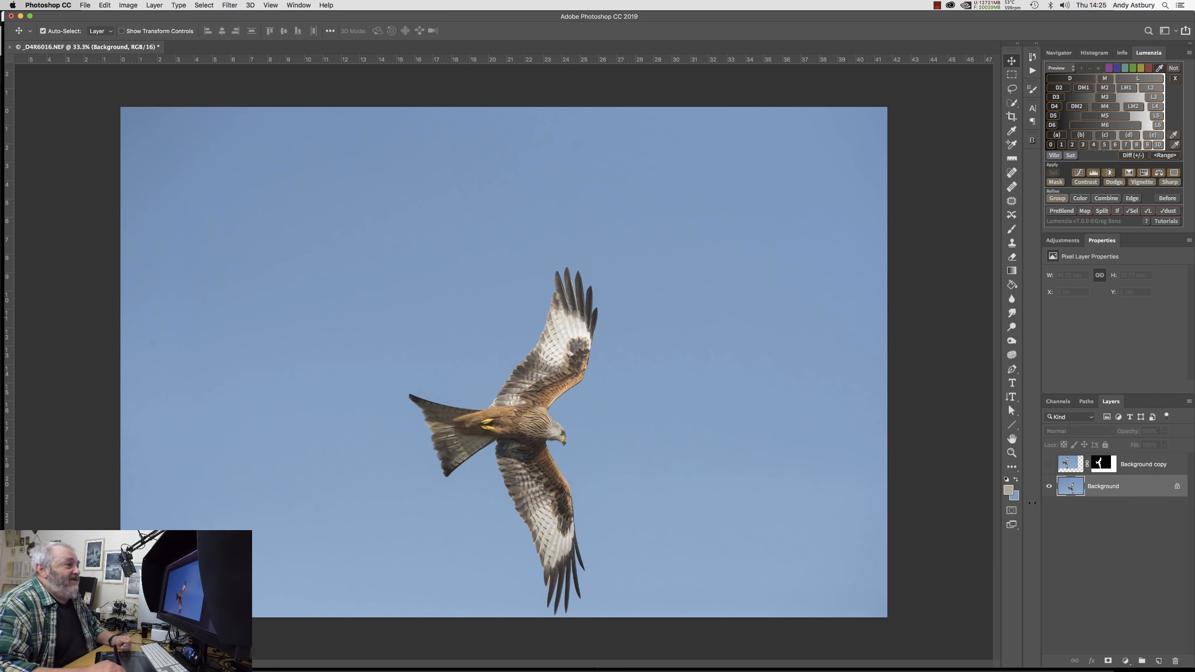
pyautogui.click(1012, 88)
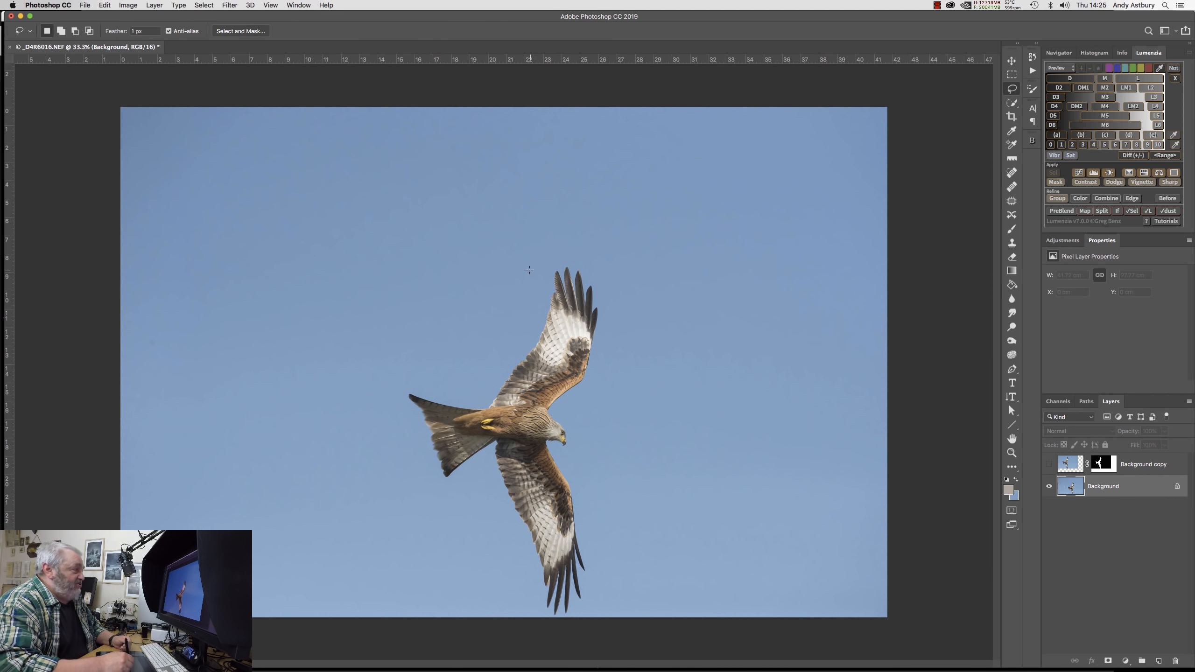
pyautogui.moveTo(507, 249)
pyautogui.mouseDown()
pyautogui.moveTo(367, 318)
pyautogui.moveTo(358, 478)
pyautogui.moveTo(395, 540)
pyautogui.moveTo(508, 637)
pyautogui.moveTo(667, 646)
pyautogui.moveTo(724, 529)
pyautogui.moveTo(728, 449)
pyautogui.moveTo(710, 363)
pyautogui.moveTo(655, 288)
pyautogui.moveTo(588, 238)
pyautogui.moveTo(519, 245)
pyautogui.mouseUp()
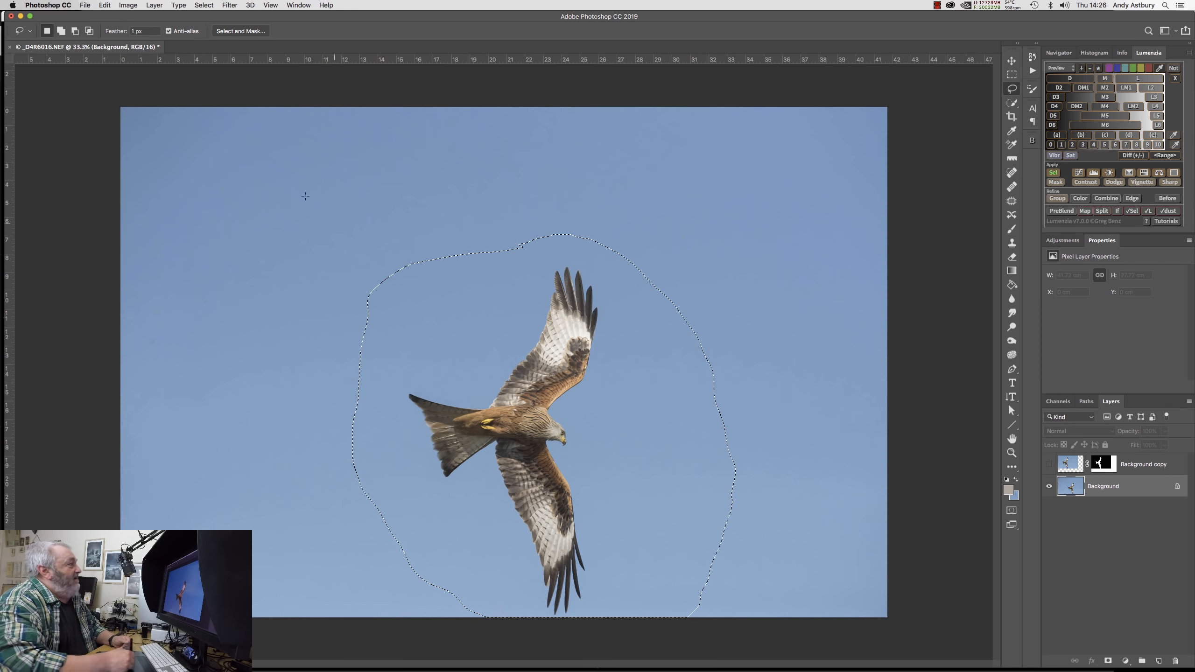
# Replace the selected kite with sky using Content-Aware Fill output to the current layer, and clear the selection.
pyautogui.click(106, 5)
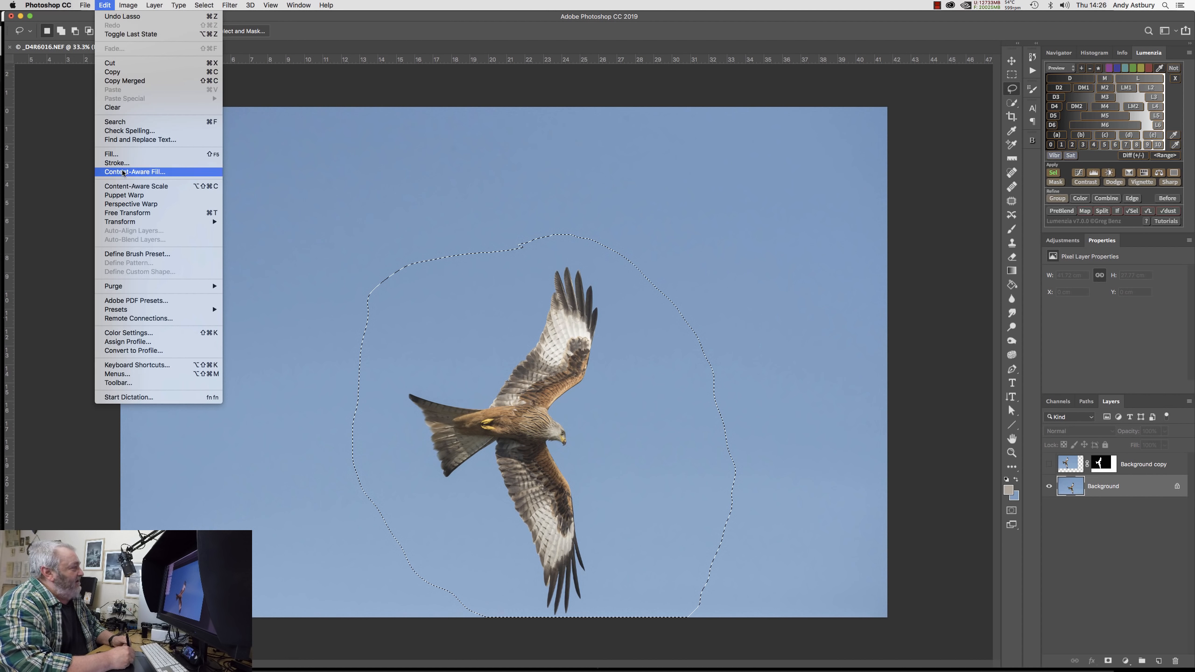
pyautogui.click(123, 172)
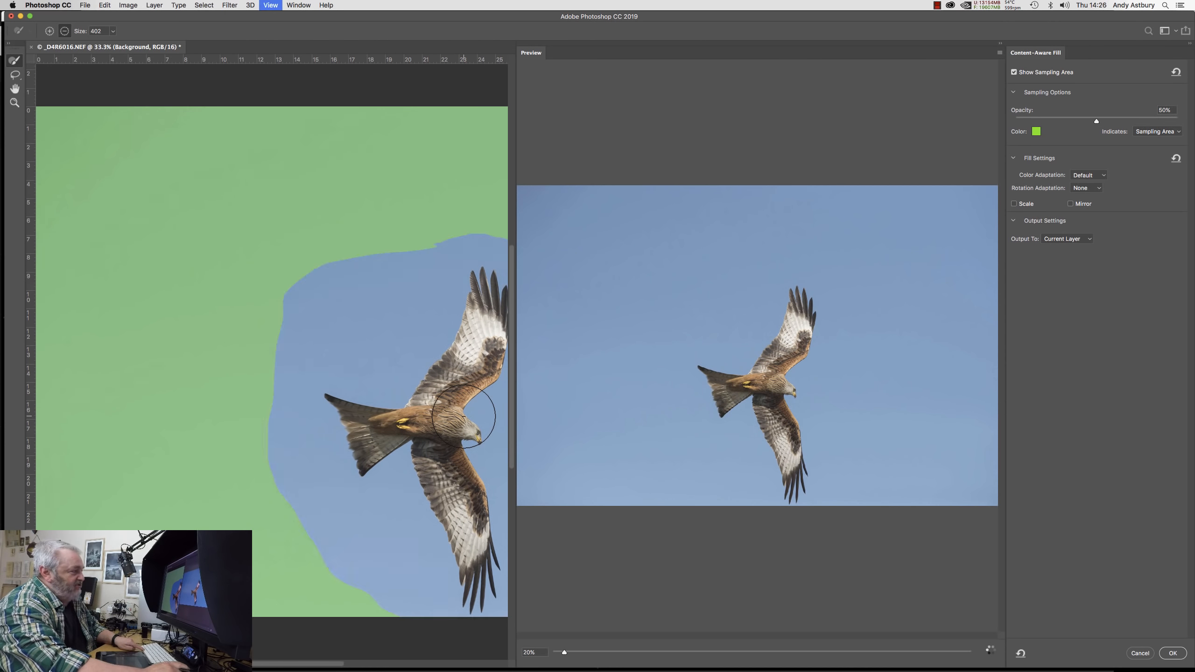
pyautogui.press('super+minus')
pyautogui.press('super+minus')
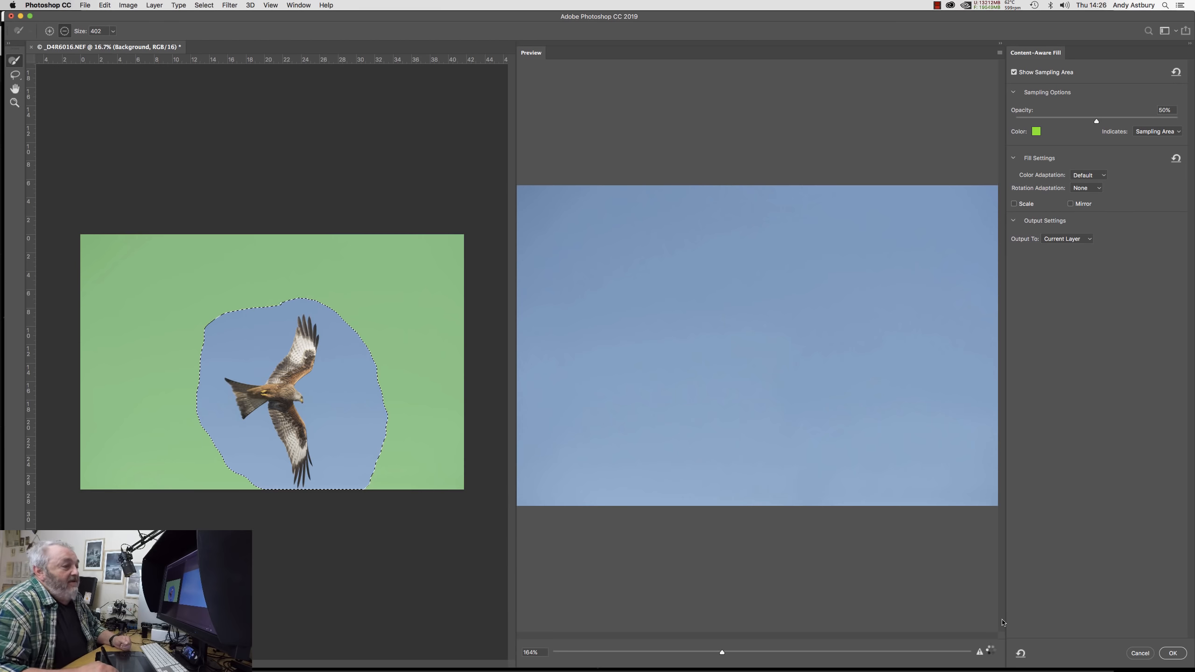
pyautogui.click(989, 651)
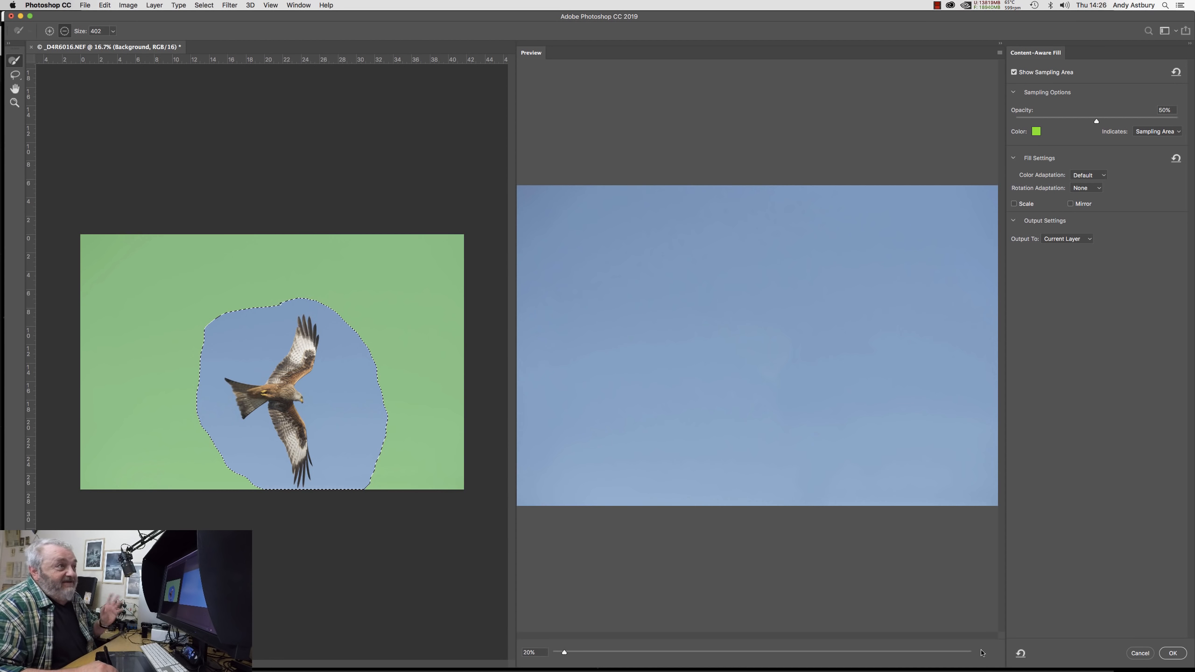
pyautogui.click(1172, 653)
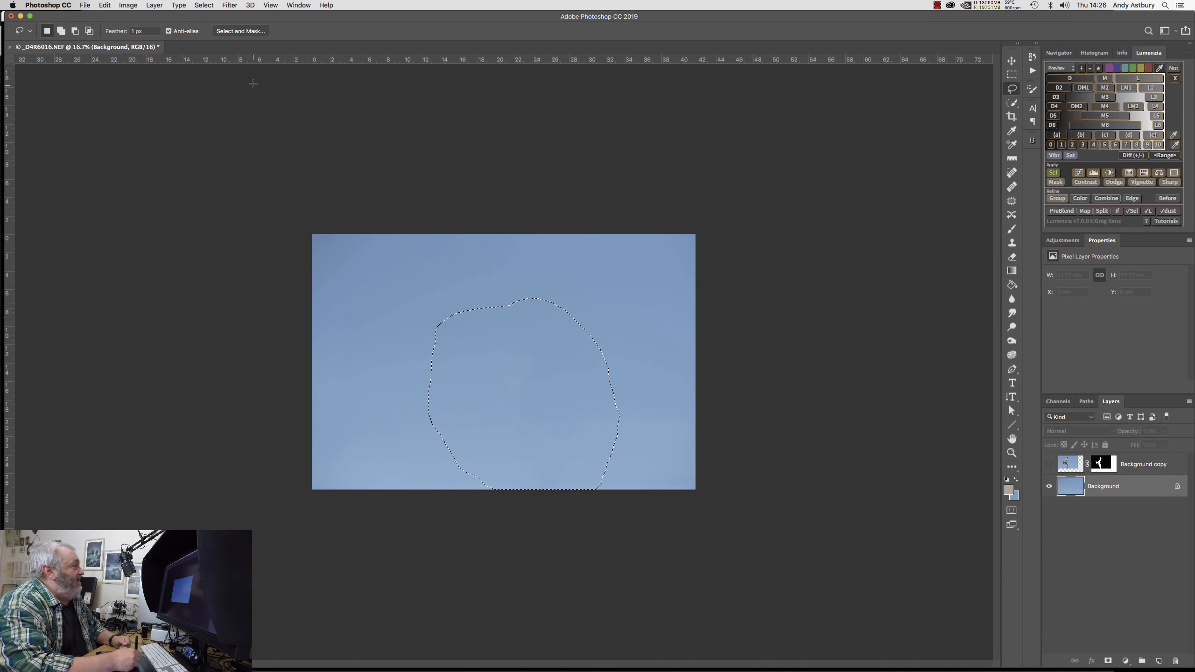
pyautogui.click(203, 5)
pyautogui.click(204, 25)
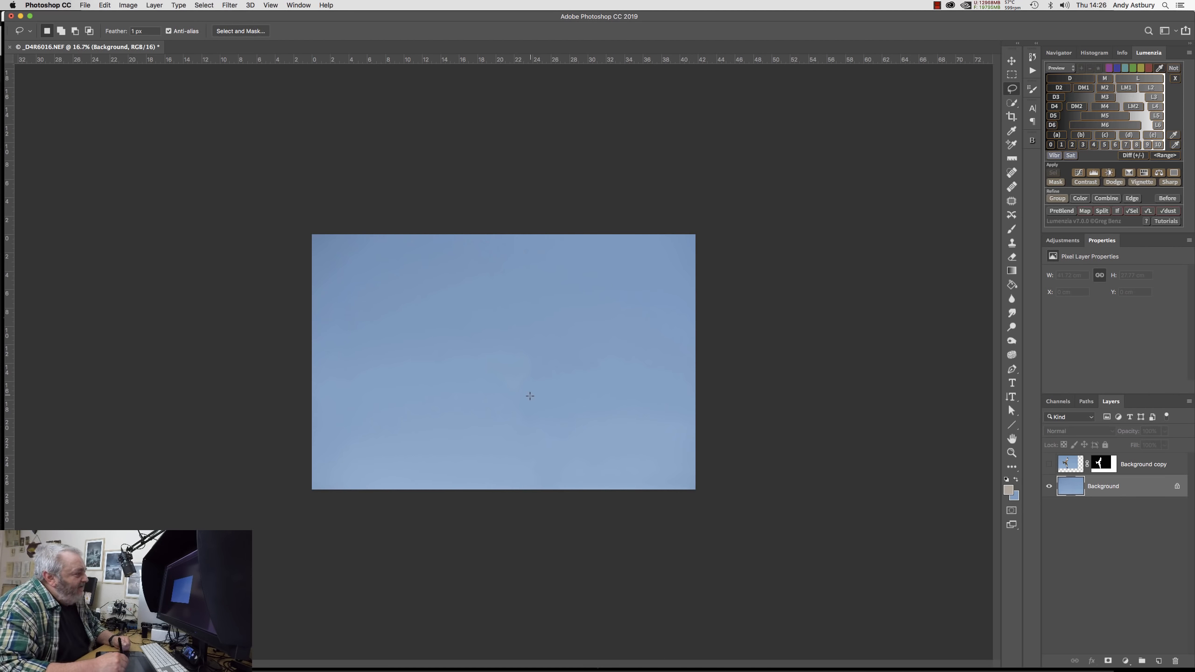
# Inspect the filled sky at 100% and draw a lasso selection around the uneven patch near the middle of the image.
pyautogui.doubleClick(1012, 452)
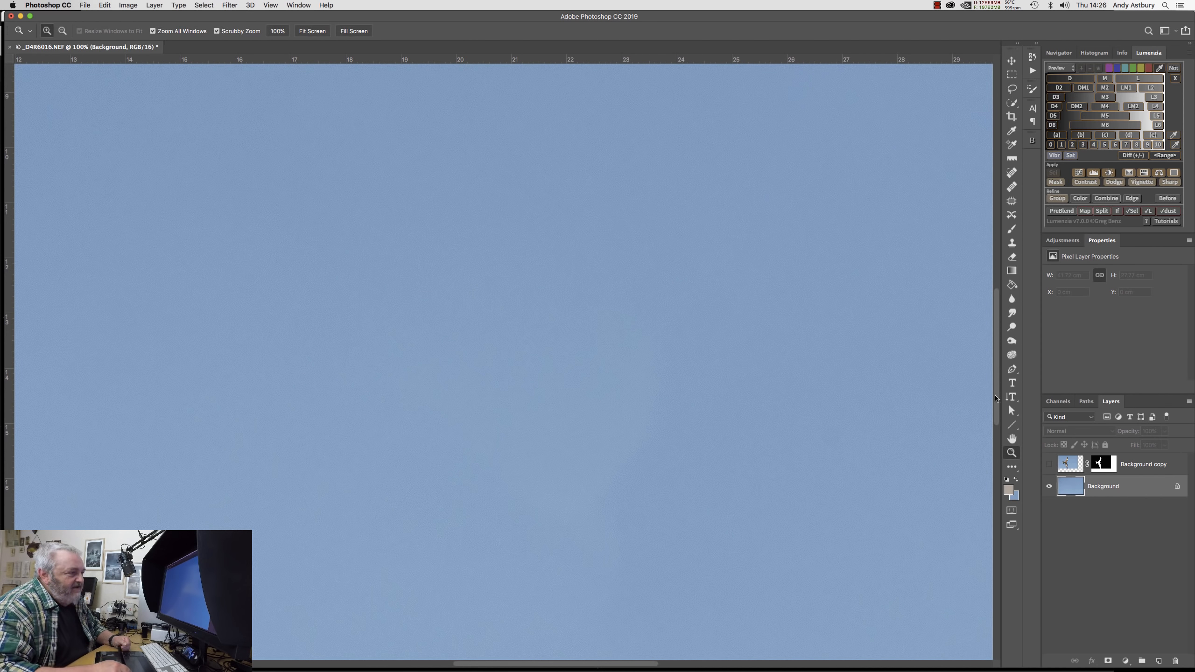
pyautogui.moveTo(601, 523); pyautogui.dragTo(540, 412)
pyautogui.press('super+r')
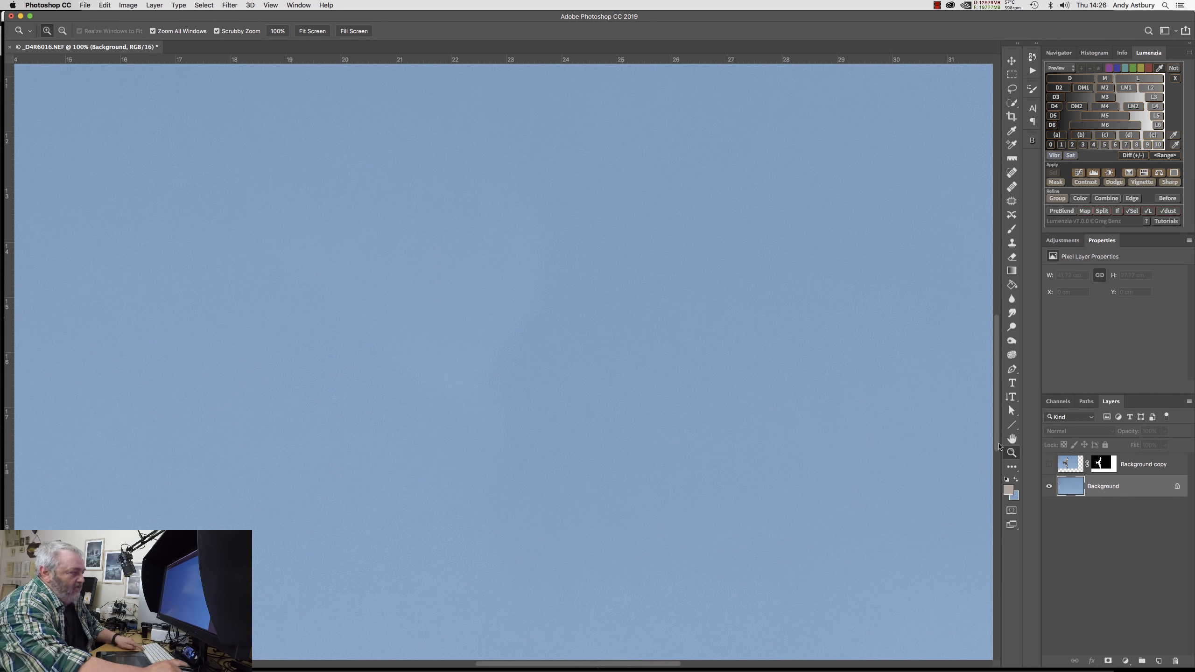
pyautogui.press('super+minus')
pyautogui.press('super+minus')
pyautogui.press('super+minus')
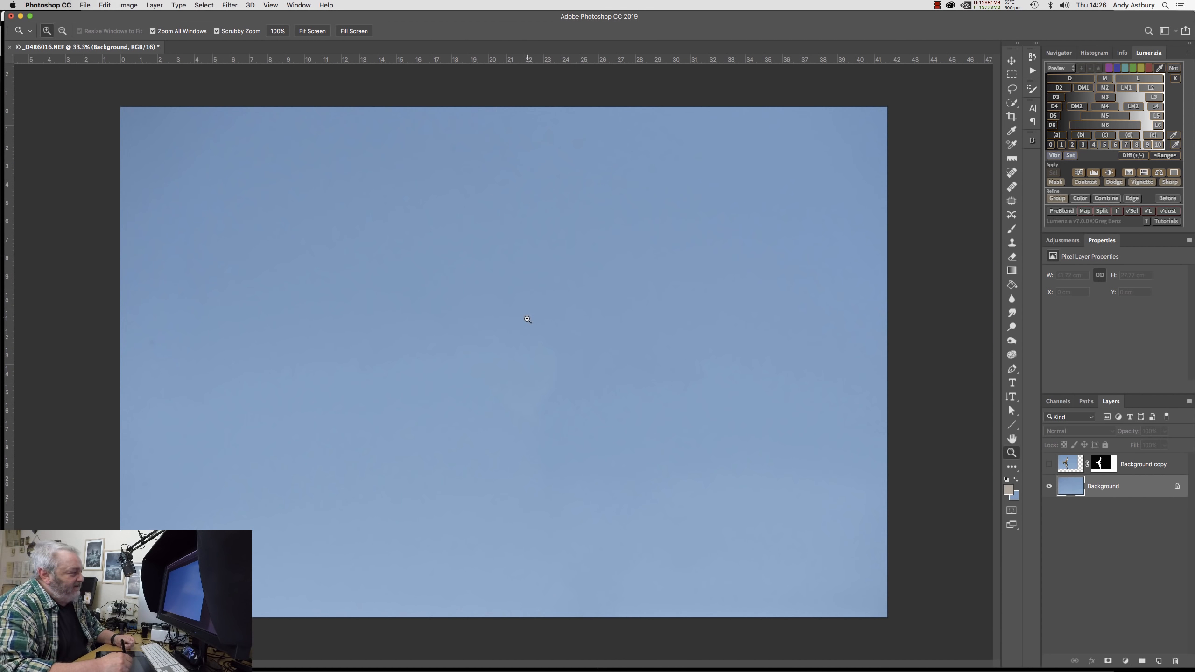
pyautogui.click(1011, 89)
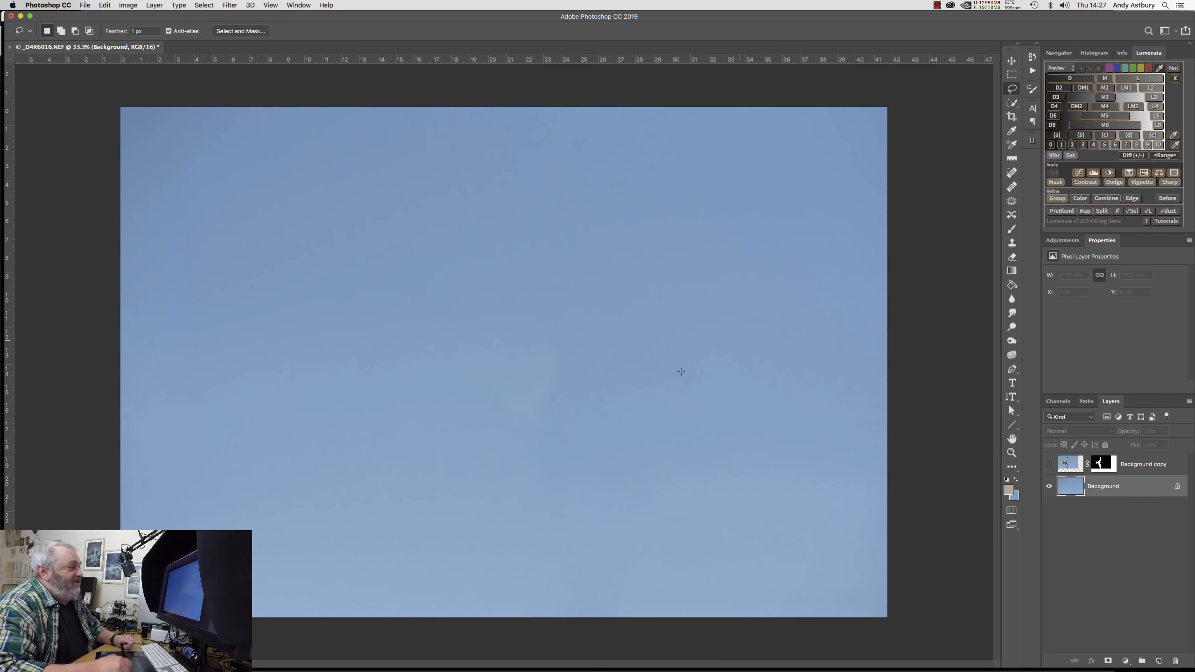
pyautogui.moveTo(558, 314)
pyautogui.mouseDown()
pyautogui.moveTo(520, 315)
pyautogui.moveTo(448, 372)
pyautogui.moveTo(438, 453)
pyautogui.moveTo(532, 510)
pyautogui.moveTo(619, 457)
pyautogui.moveTo(633, 332)
pyautogui.moveTo(588, 299)
pyautogui.moveTo(519, 304)
pyautogui.moveTo(441, 372)
pyautogui.mouseUp()
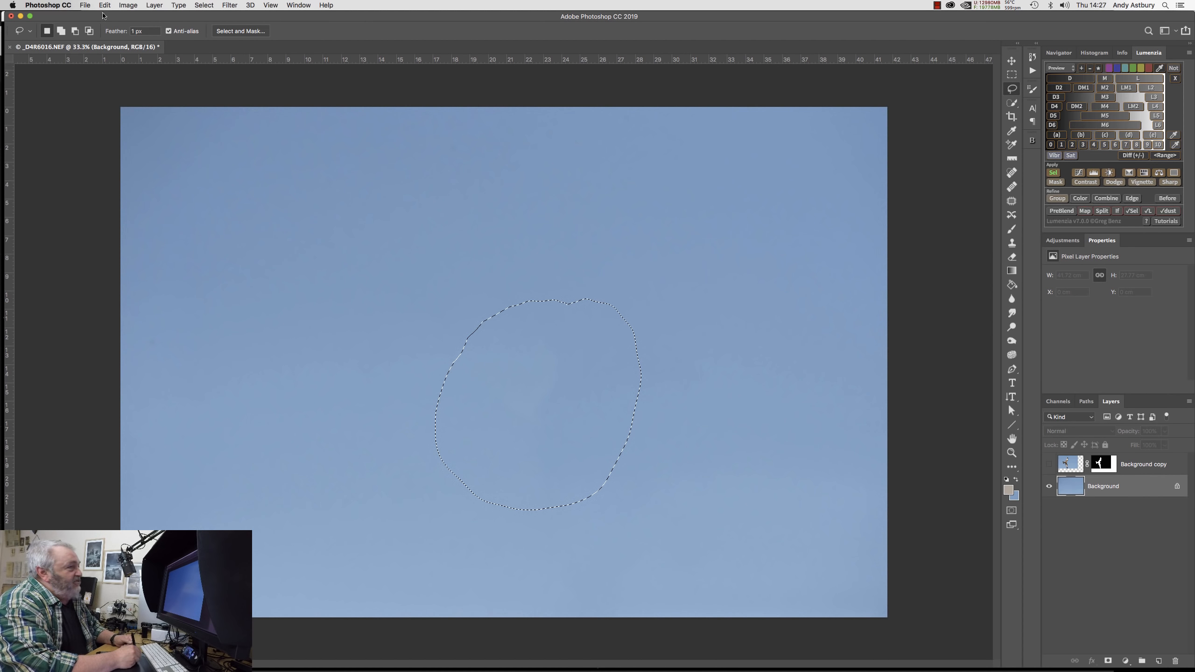
# Fill the selected sky patch with Content-Aware contents in Normal mode at 100% opacity.
pyautogui.click(128, 5)
pyautogui.moveTo(105, 5)
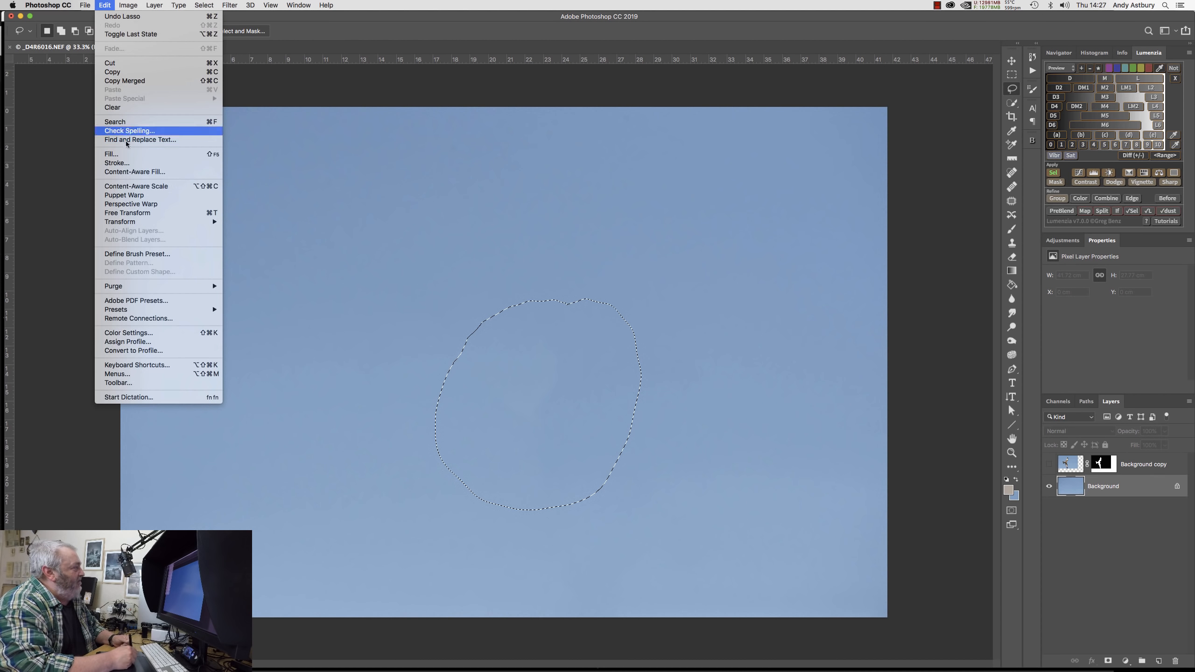
pyautogui.click(117, 157)
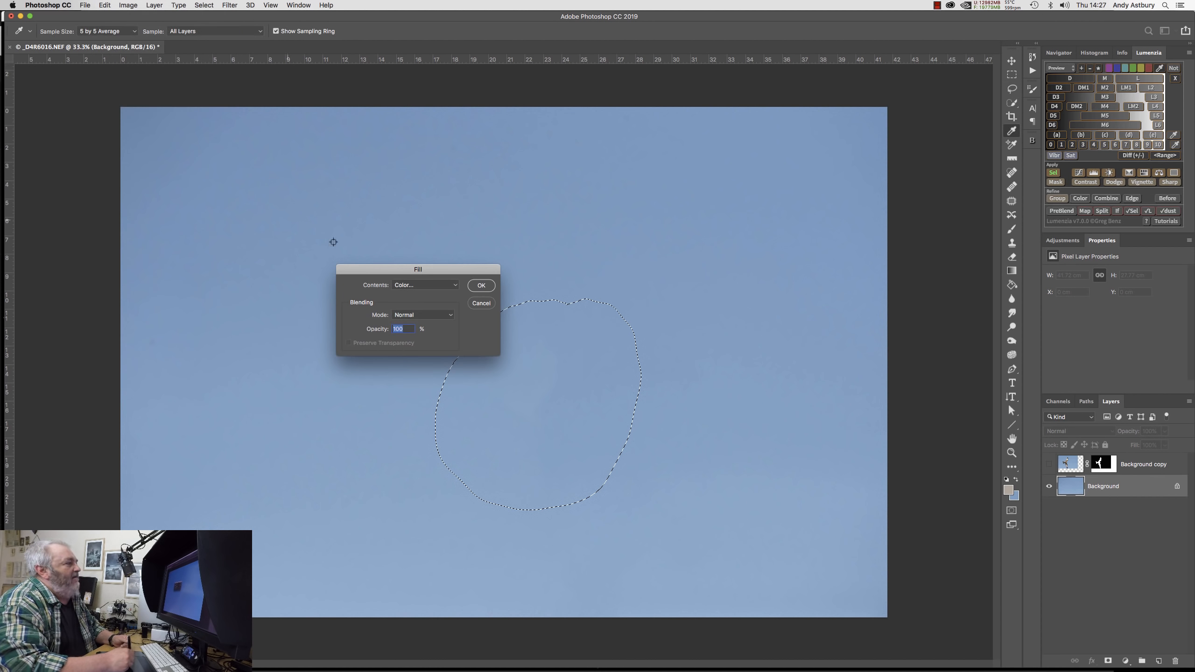
pyautogui.click(422, 284)
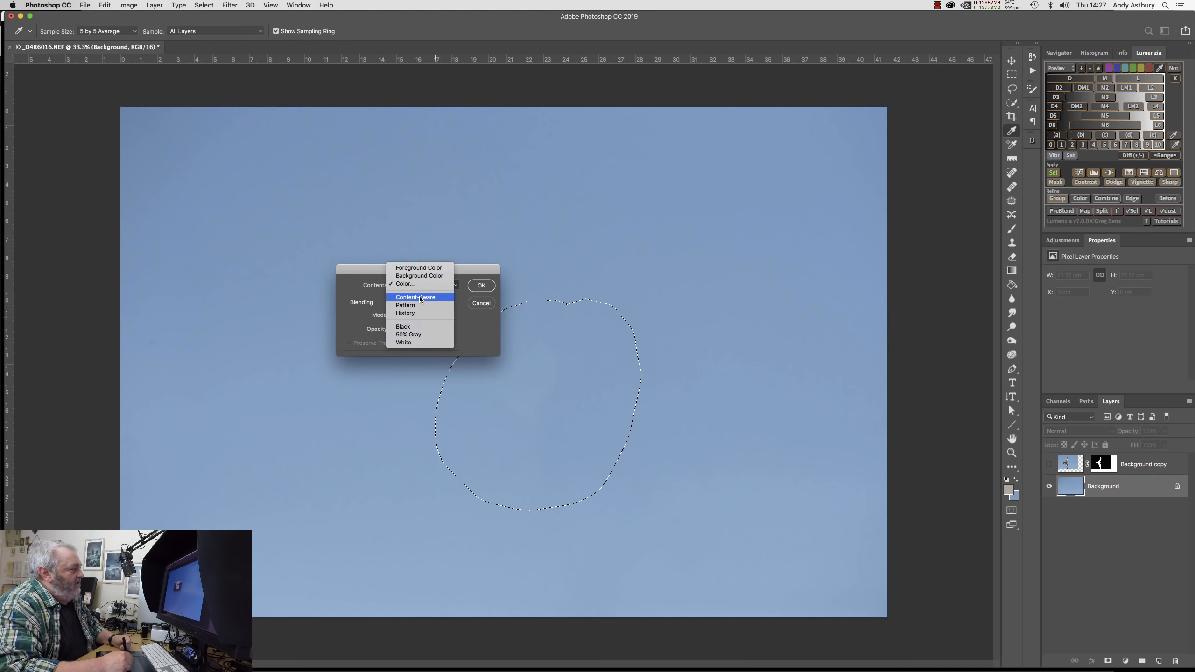
pyautogui.click(420, 297)
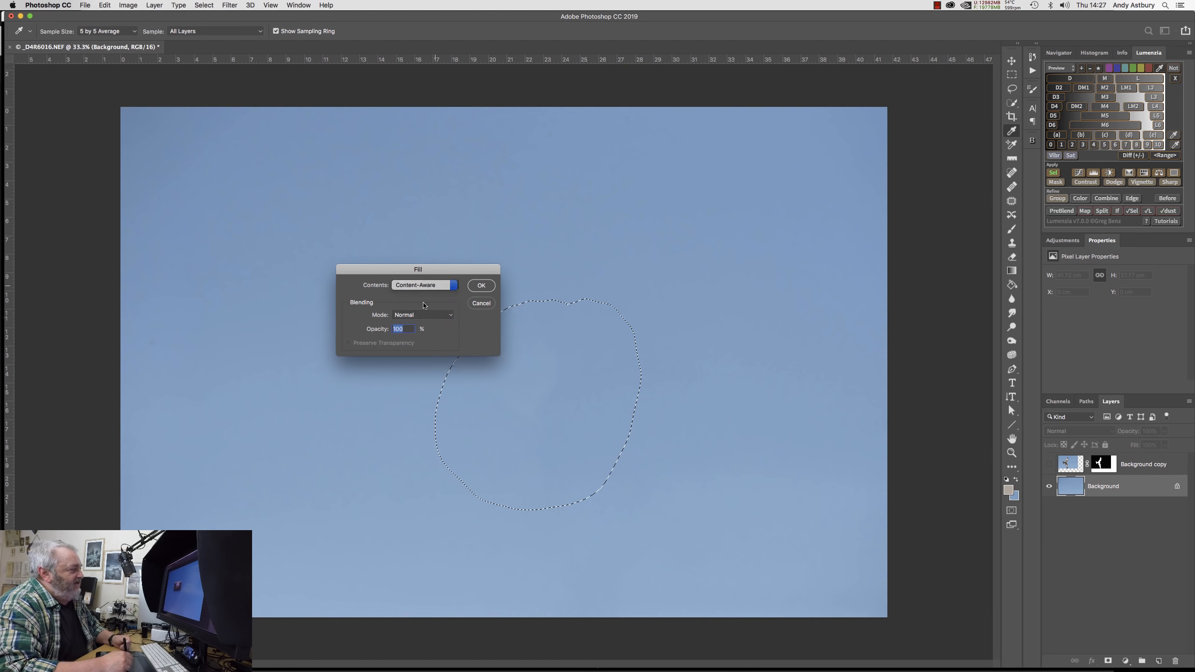
pyautogui.click(481, 289)
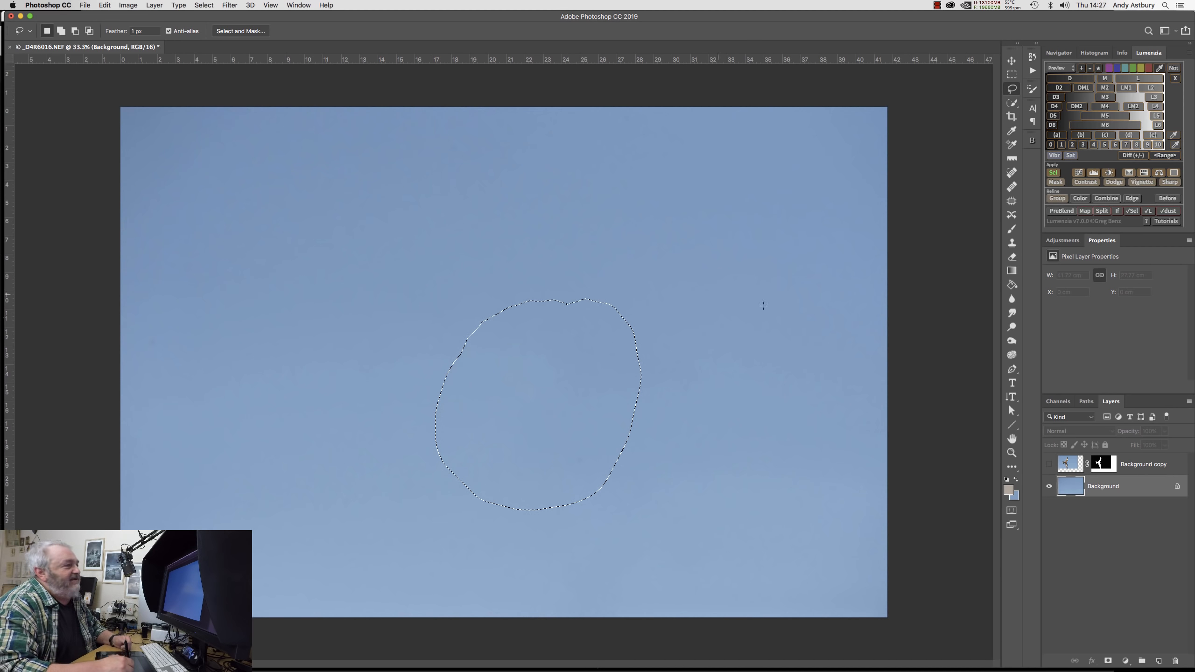
# Clear the selection and show the cut-out kite layer above the cleaned sky.
pyautogui.click(204, 4)
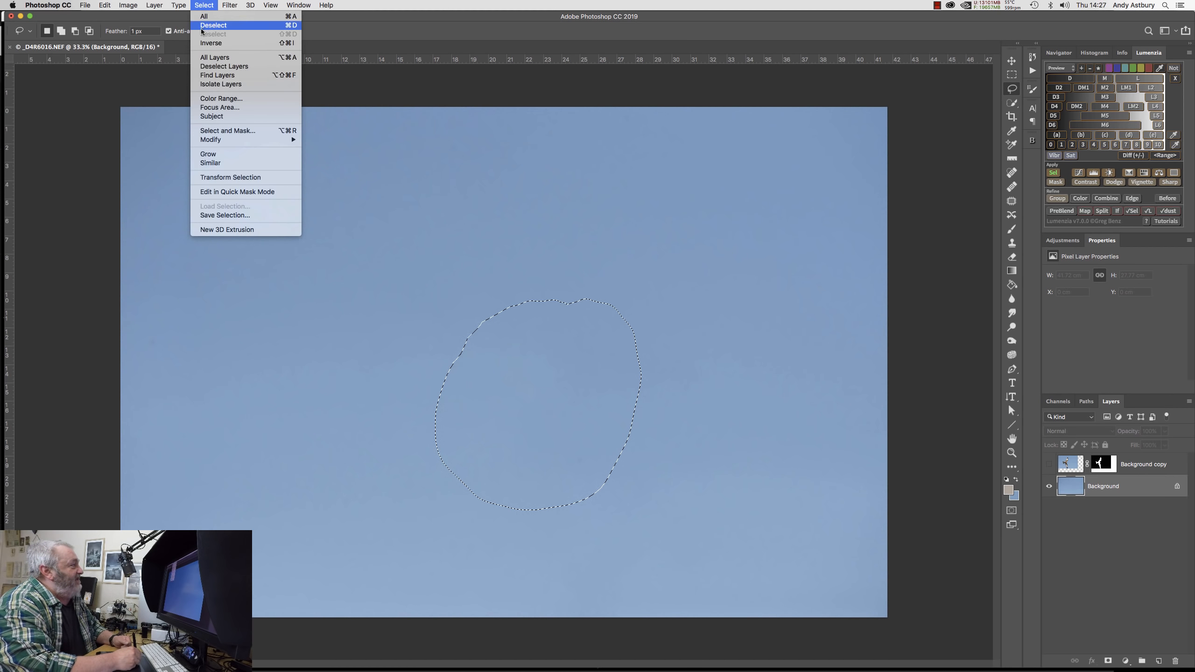
pyautogui.click(212, 21)
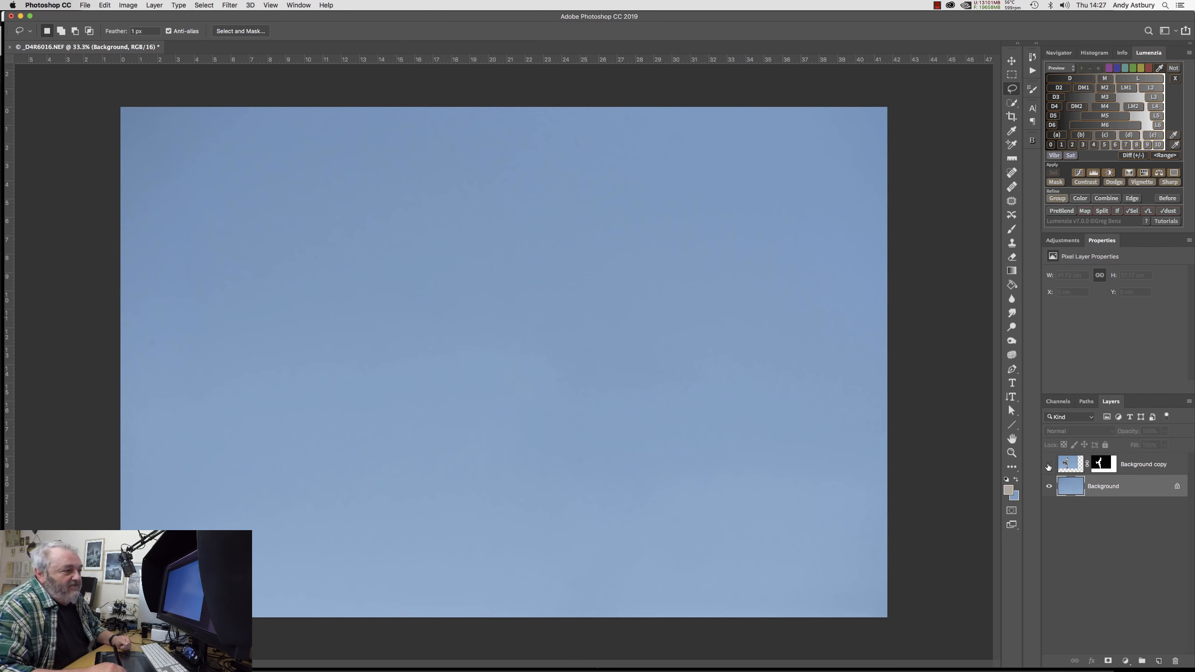
pyautogui.click(1049, 464)
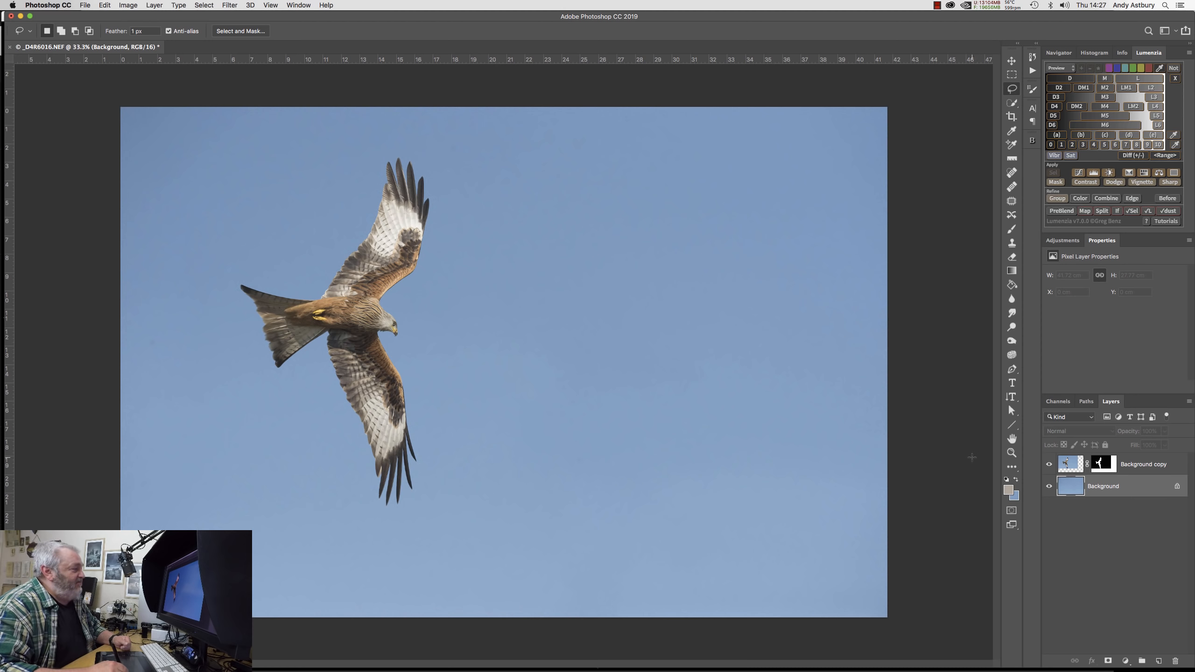
# Examine the cut-out kite at 100%, checking the mask edges along both wings, the head and the tail.
pyautogui.doubleClick(1011, 453)
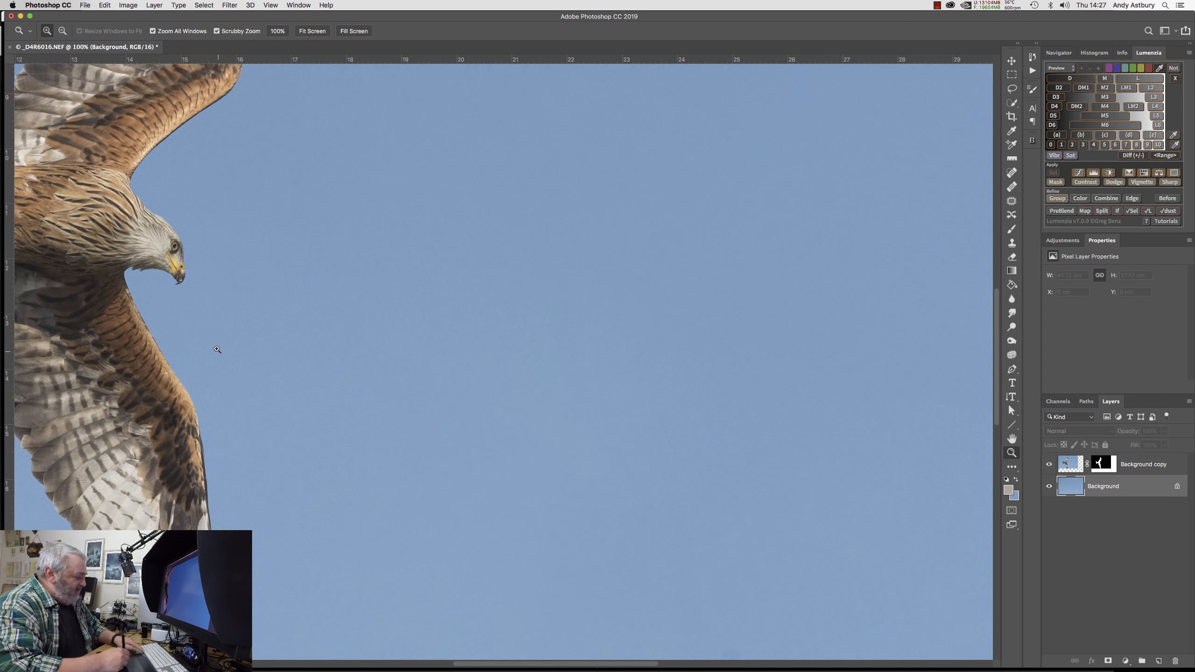
pyautogui.moveTo(118, 298); pyautogui.dragTo(400, 513)
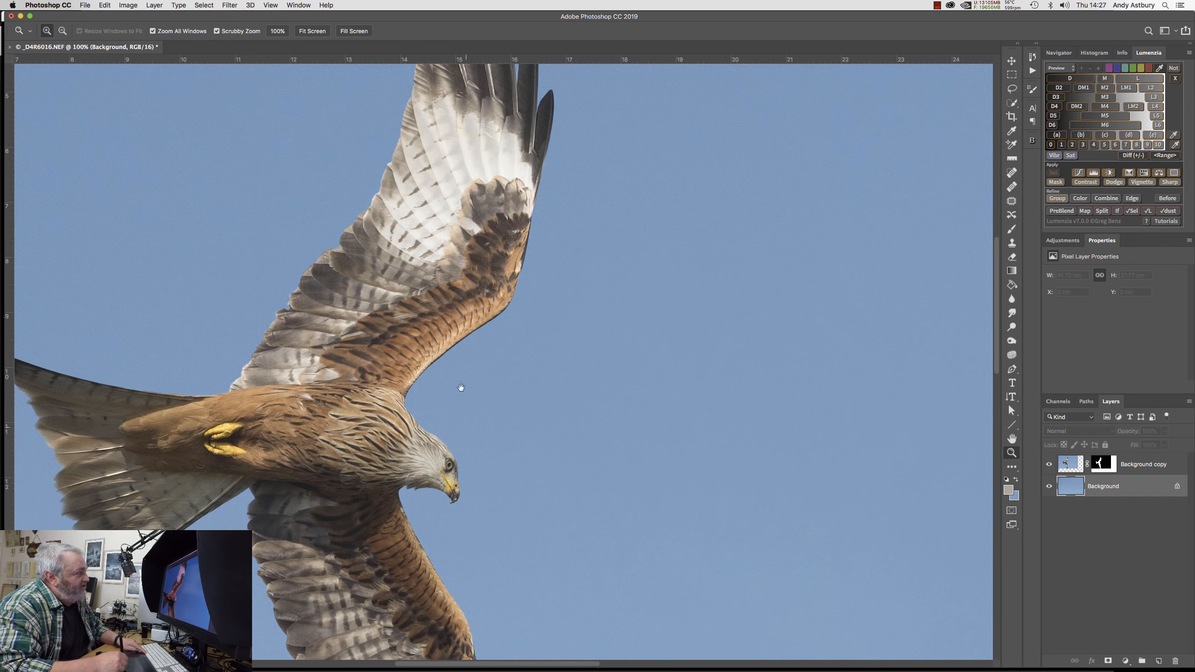
pyautogui.moveTo(443, 371); pyautogui.dragTo(432, 499)
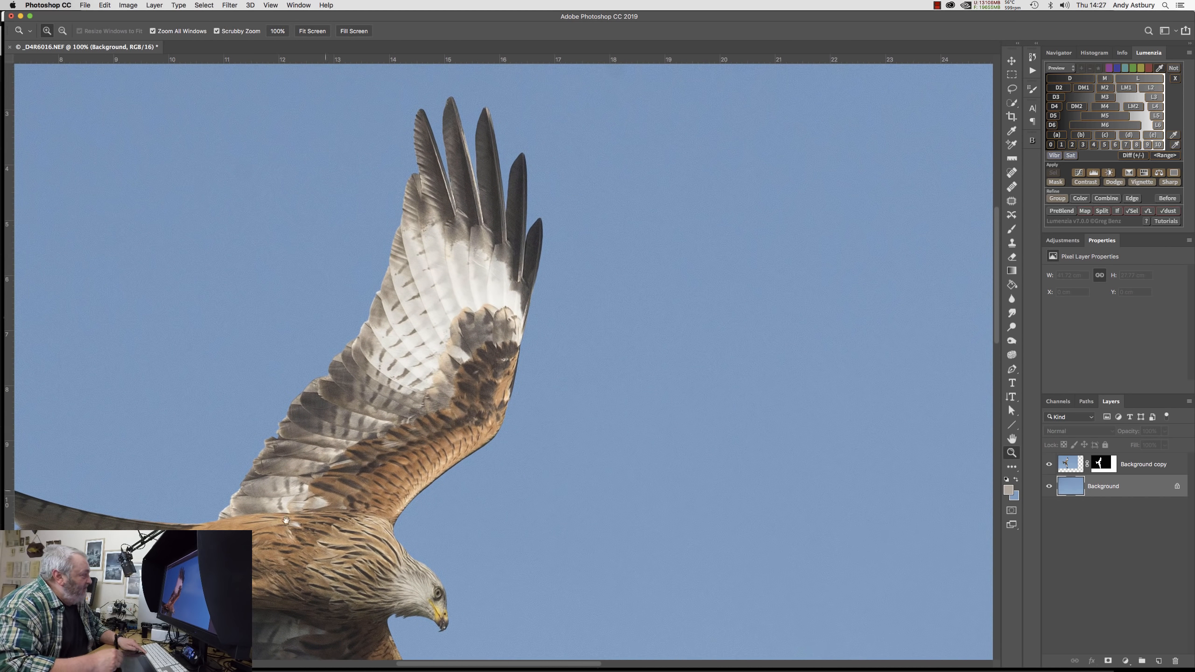
pyautogui.moveTo(286, 520); pyautogui.dragTo(362, 252)
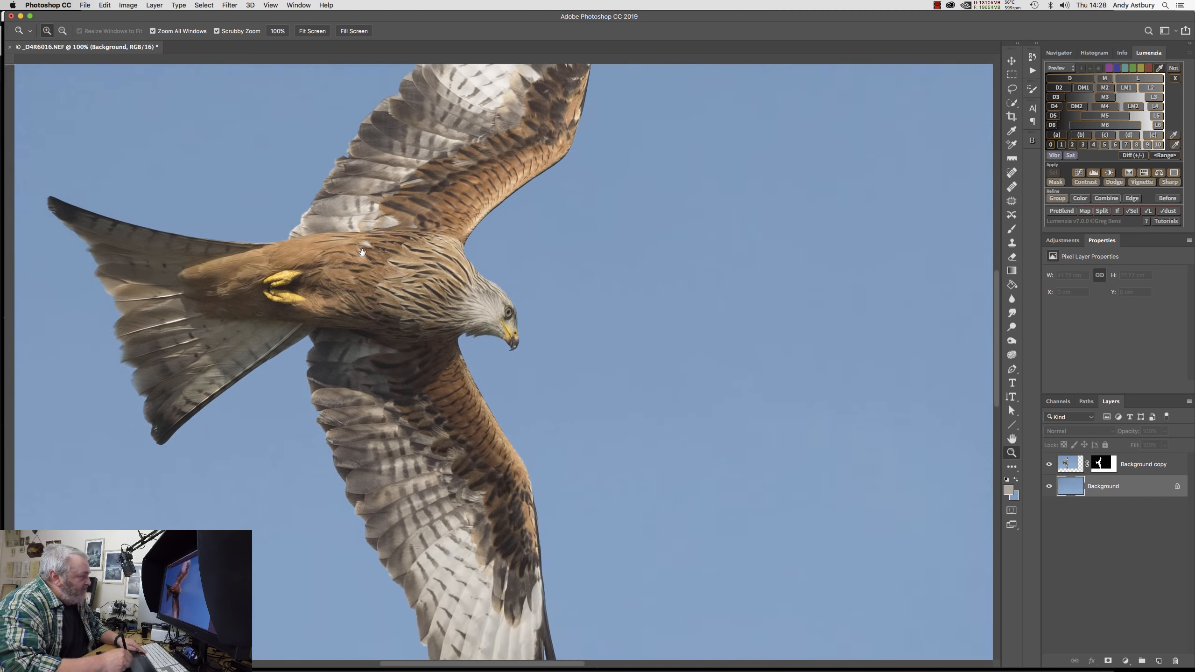
pyautogui.moveTo(392, 378); pyautogui.dragTo(401, 305)
pyautogui.moveTo(473, 471); pyautogui.dragTo(403, 347)
pyautogui.moveTo(423, 426); pyautogui.dragTo(400, 368)
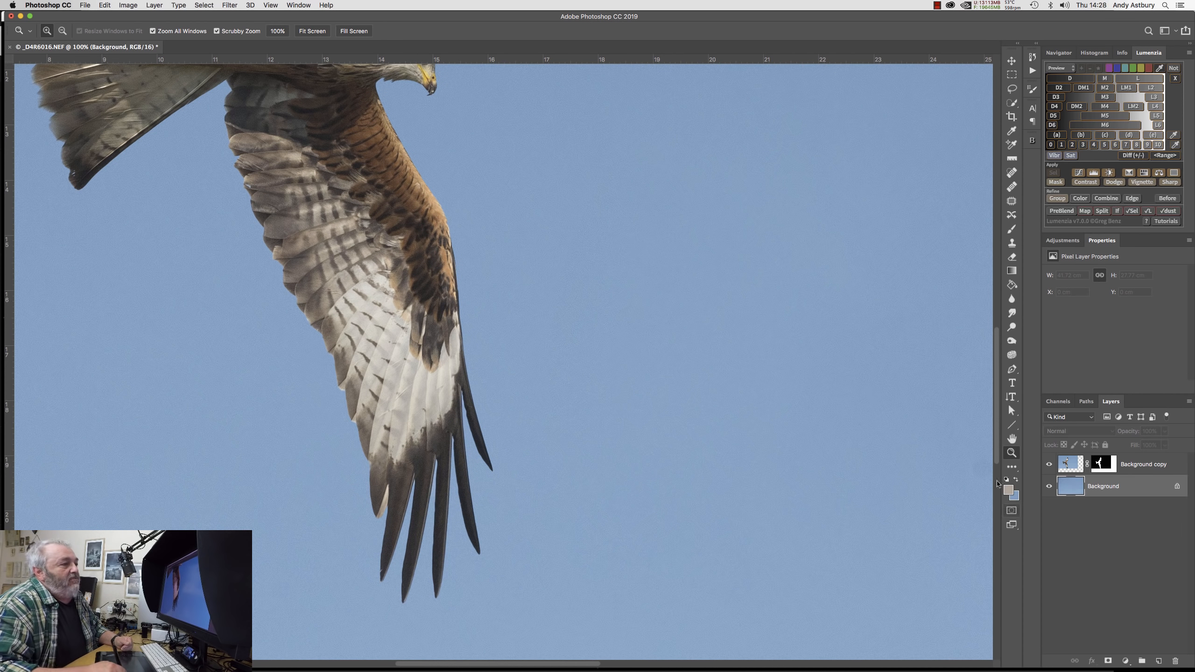
# Fit the whole image in view and save the blue-sky kite edit with its layers.
pyautogui.doubleClick(1011, 439)
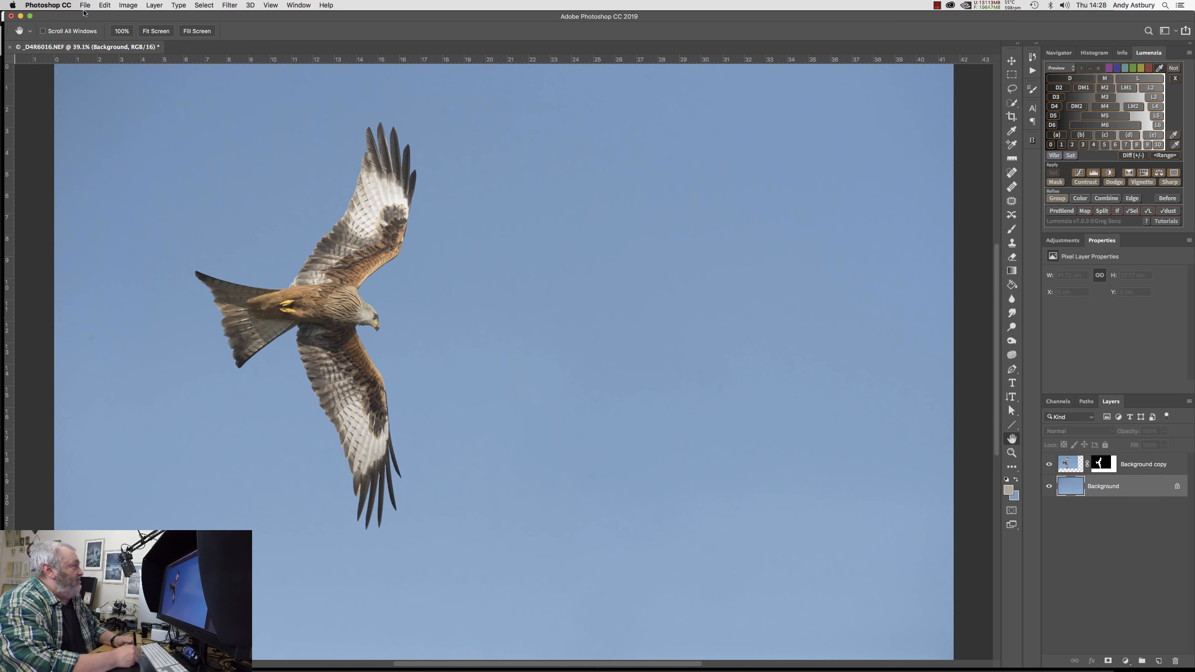
pyautogui.click(86, 6)
pyautogui.click(94, 95)
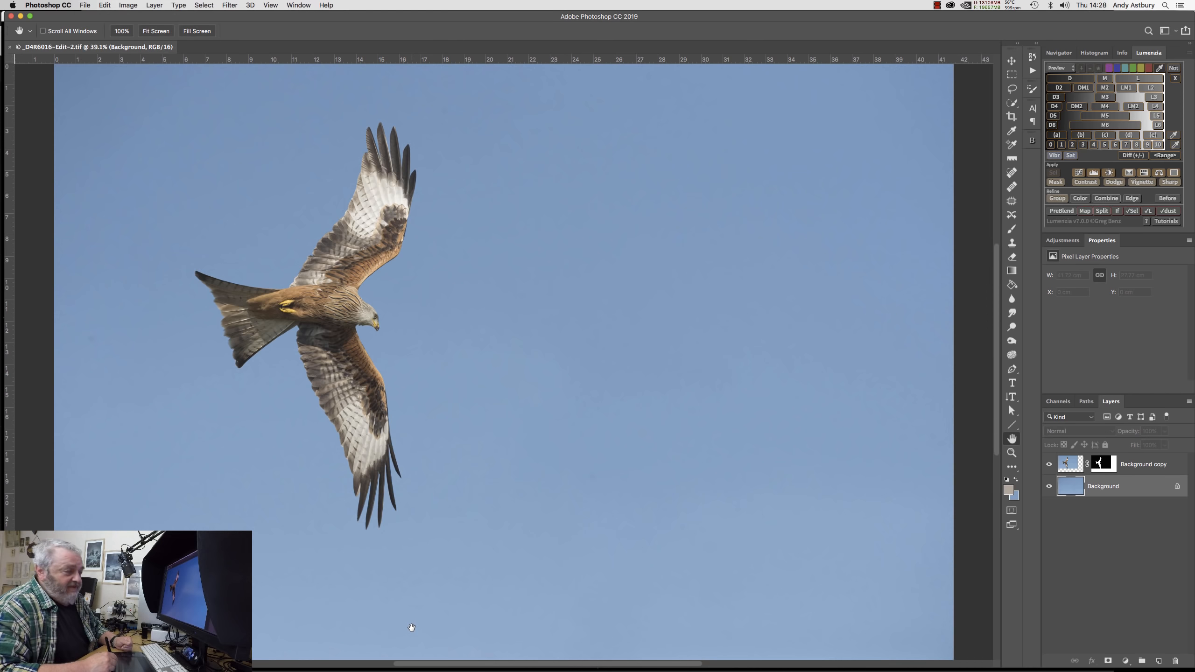
# Switch to Lightroom, go to the next kite photo, _D4R6261.NEF, and open it for editing in Adobe Photoshop CC 2019.
pyautogui.moveTo(347, 642)
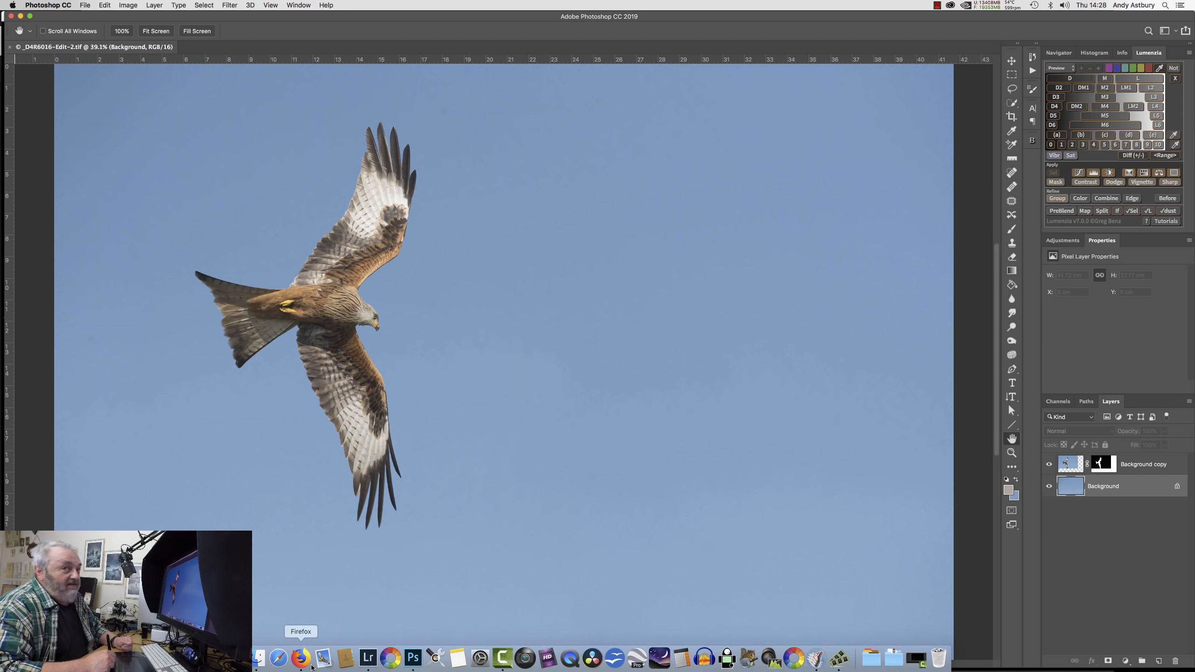
pyautogui.click(367, 664)
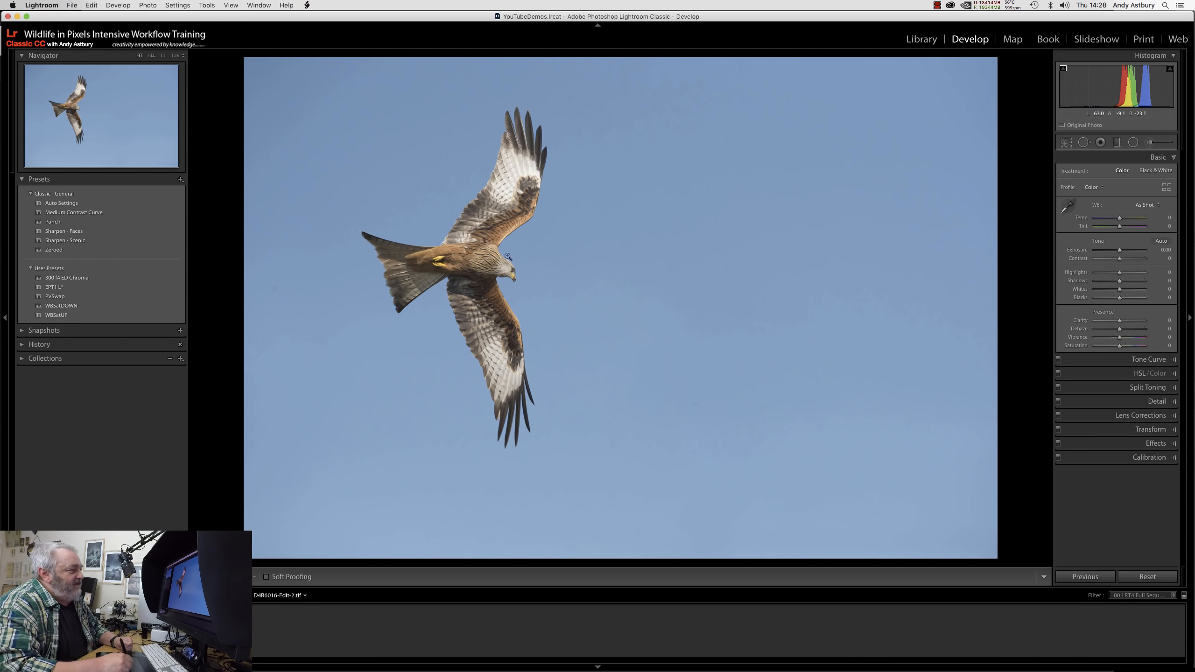
pyautogui.press('Right')
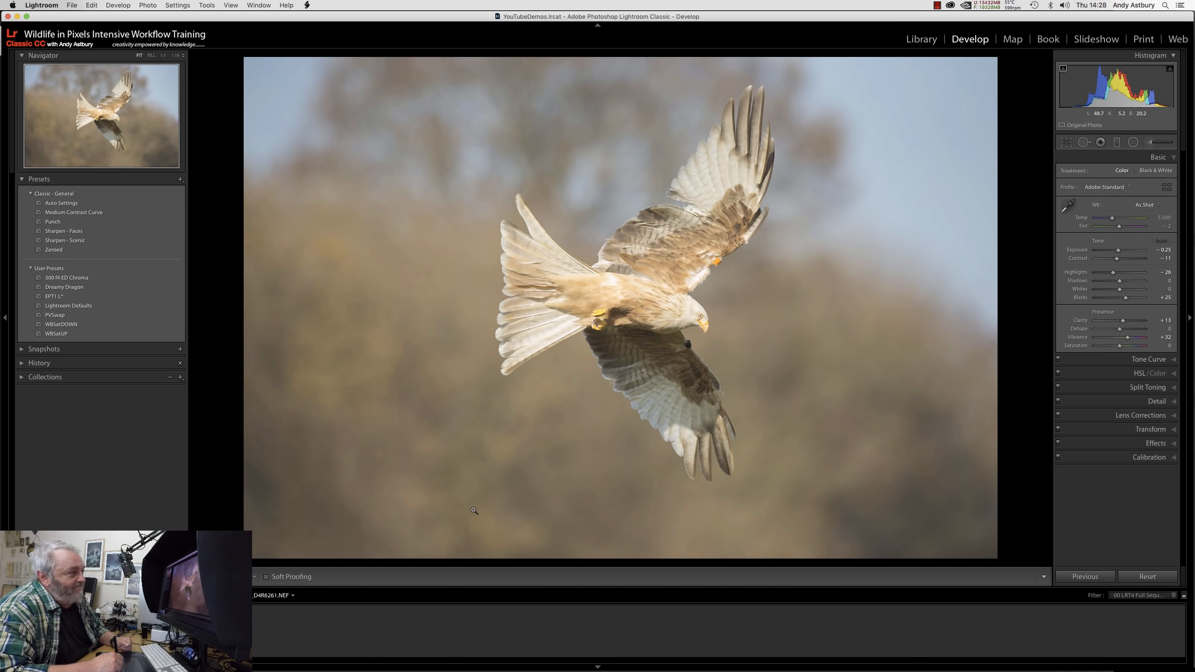
pyautogui.rightClick(635, 302)
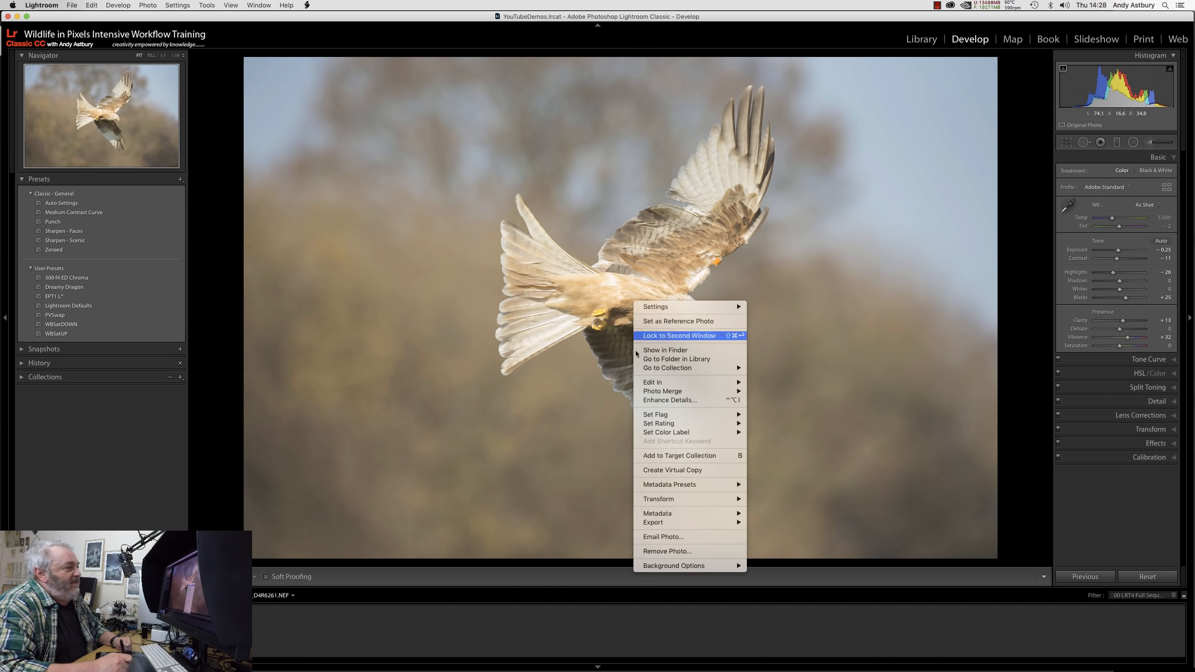
pyautogui.moveTo(685, 384)
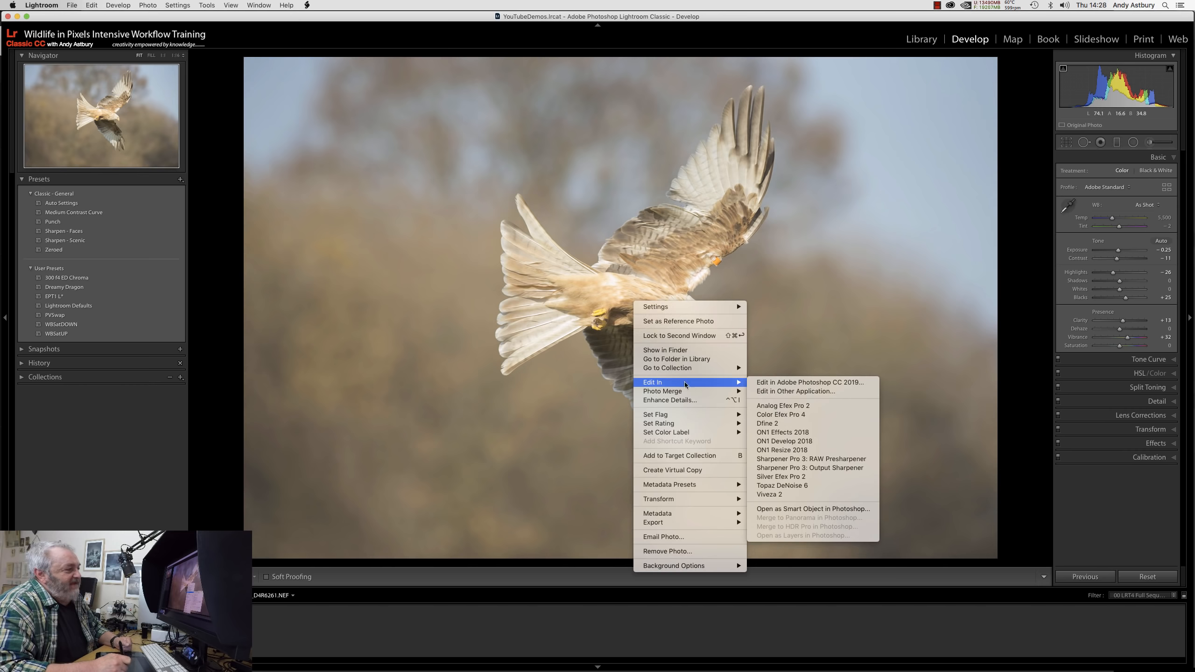
pyautogui.click(746, 382)
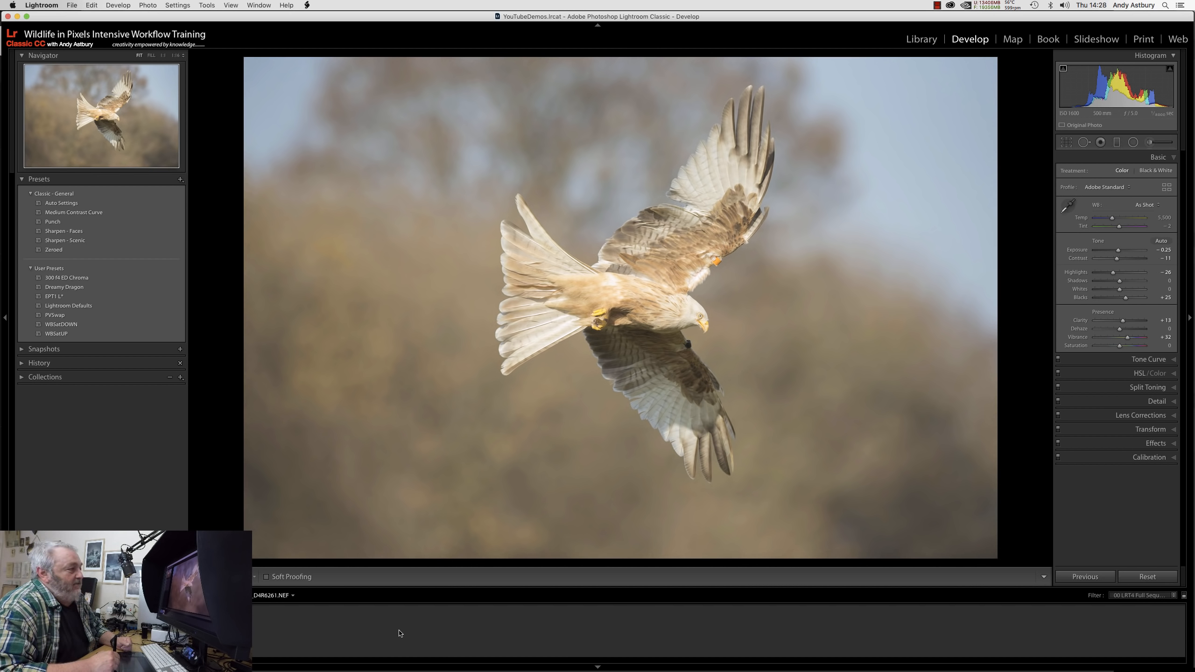
pyautogui.click(412, 659)
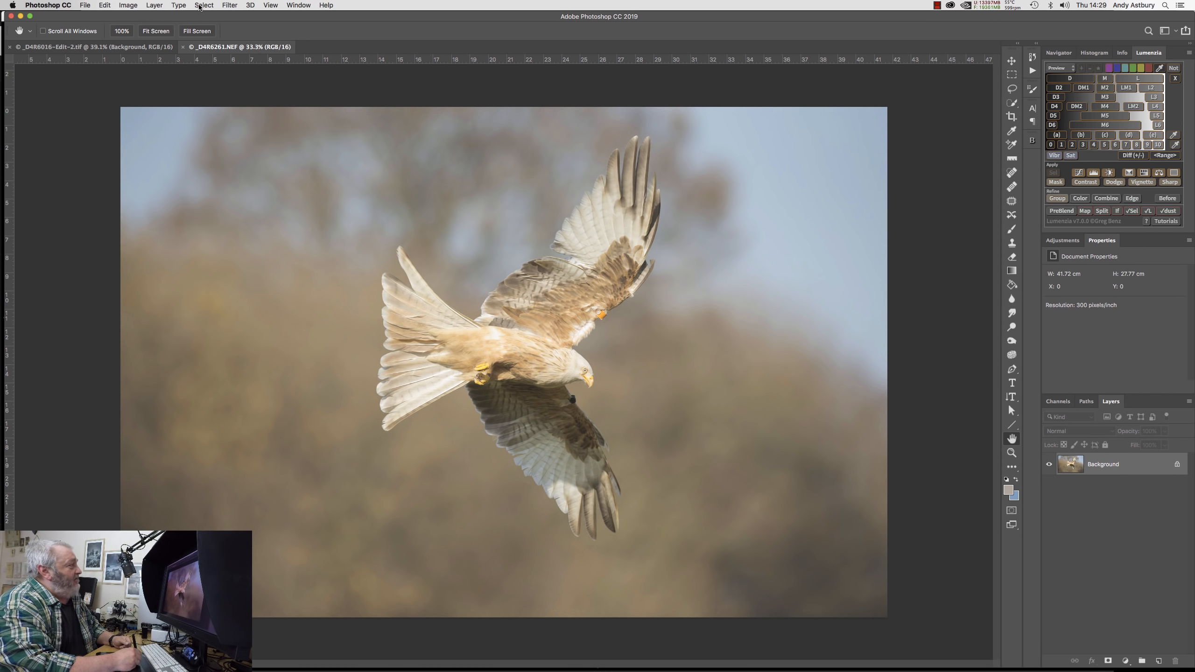
pyautogui.click(201, 5)
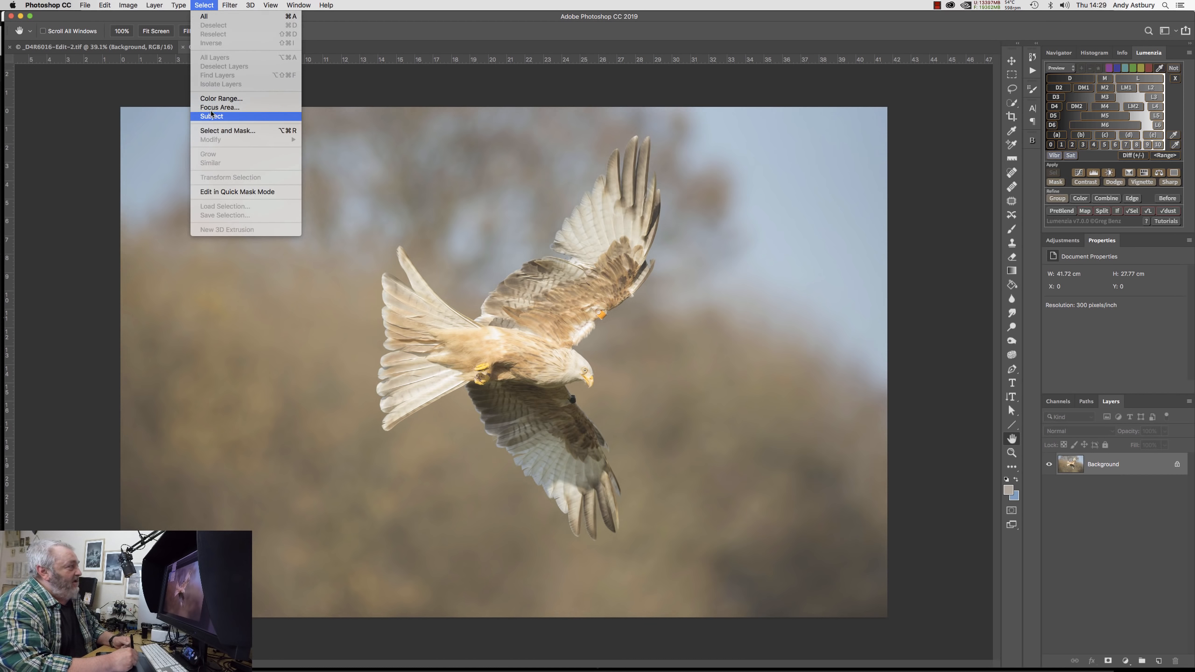
pyautogui.click(210, 109)
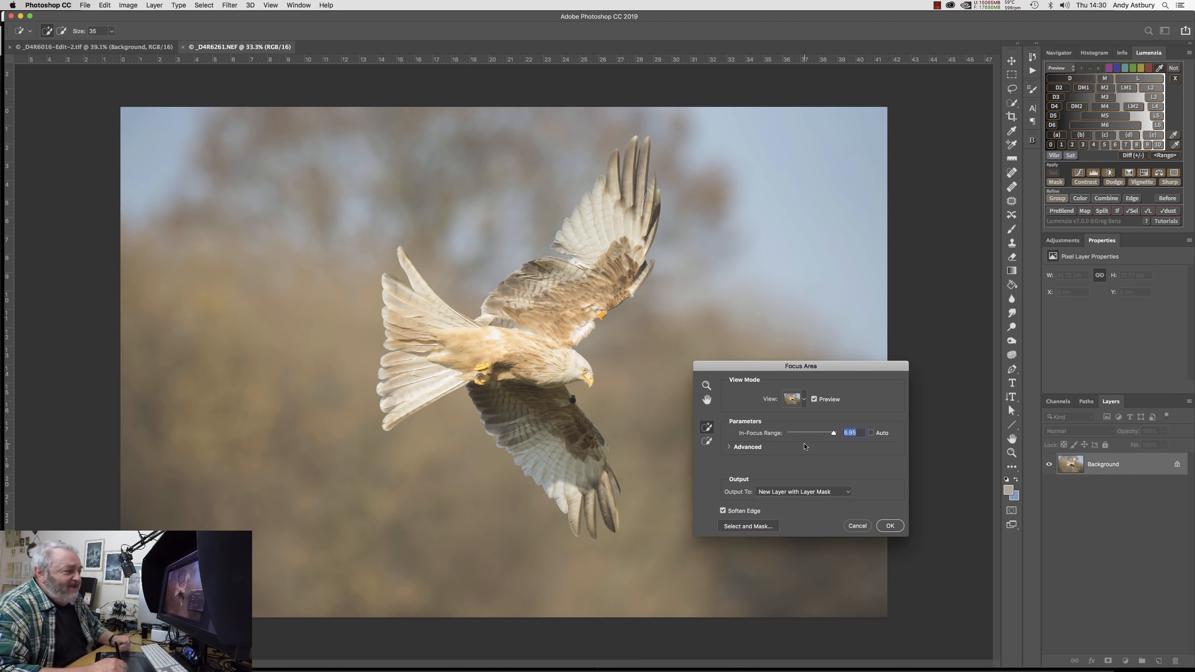
pyautogui.click(857, 525)
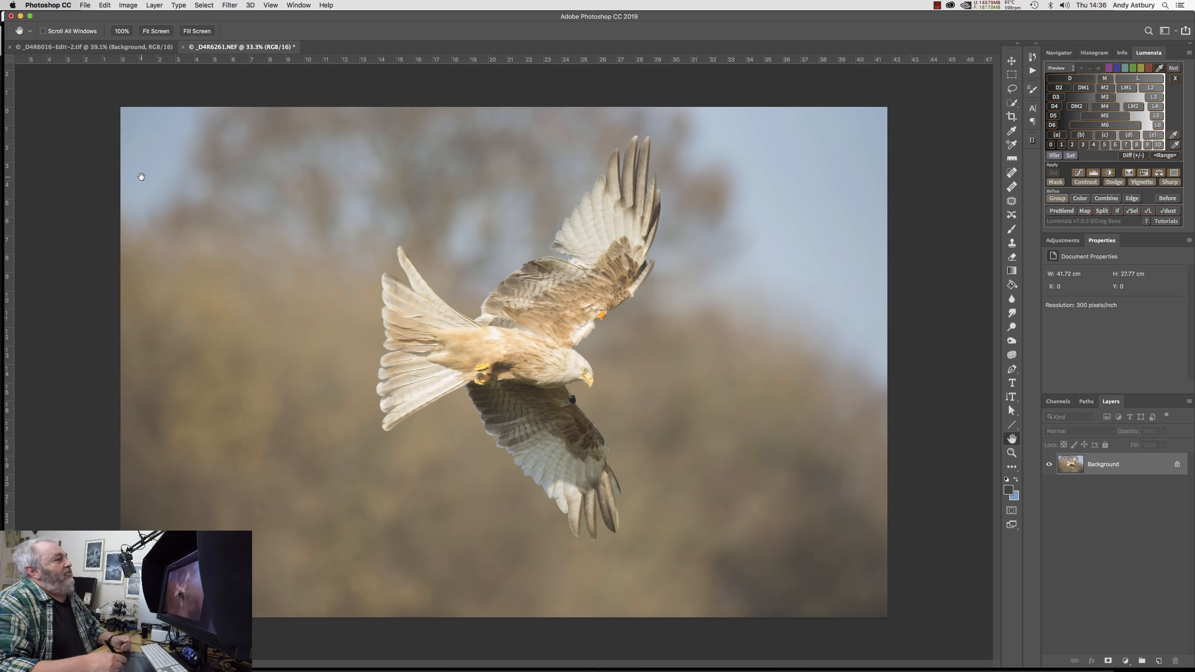
# Draw a lasso selection around the kite and the brown background, leaving out the blue sky in both upper corners of the photo.
pyautogui.click(1012, 92)
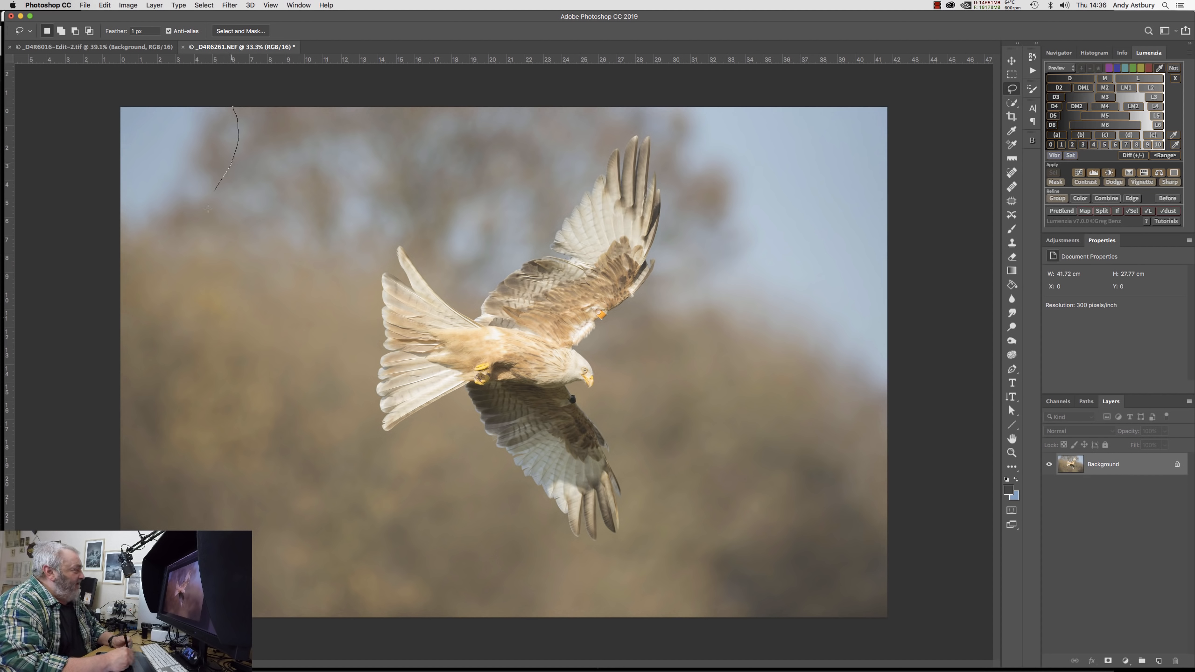
pyautogui.moveTo(207, 209)
pyautogui.mouseDown()
pyautogui.moveTo(168, 271)
pyautogui.moveTo(113, 462)
pyautogui.moveTo(121, 531)
pyautogui.mouseUp()
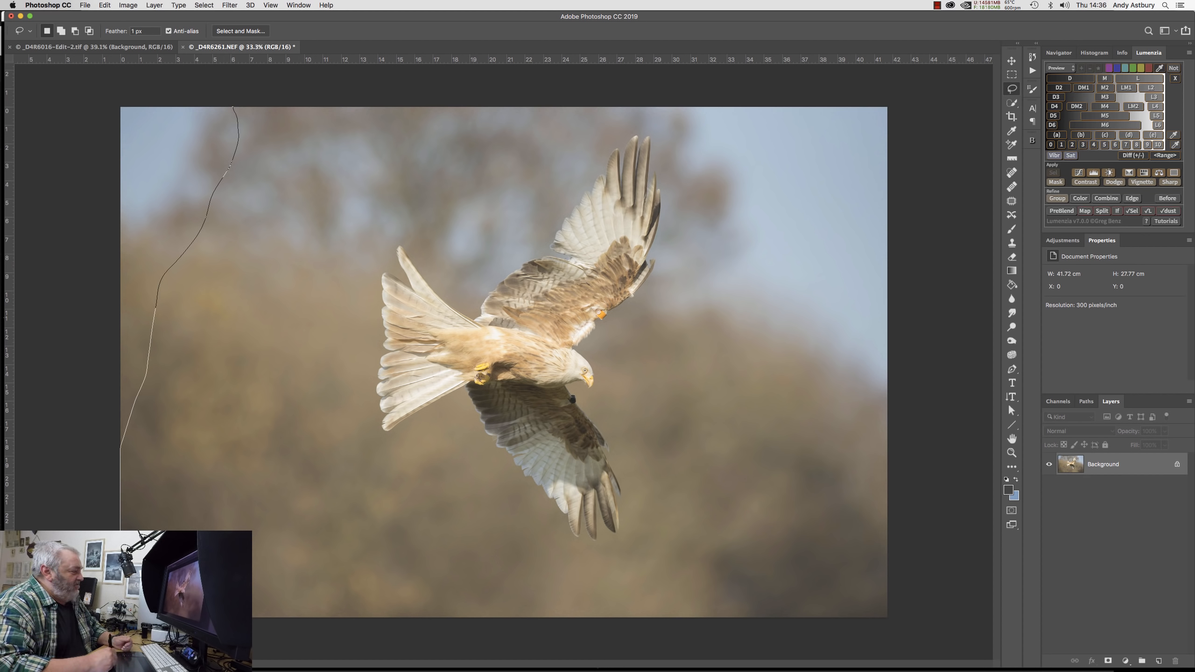
pyautogui.moveTo(252, 650); pyautogui.dragTo(905, 671)
pyautogui.moveTo(938, 548)
pyautogui.mouseDown()
pyautogui.moveTo(912, 467)
pyautogui.moveTo(840, 437)
pyautogui.mouseUp()
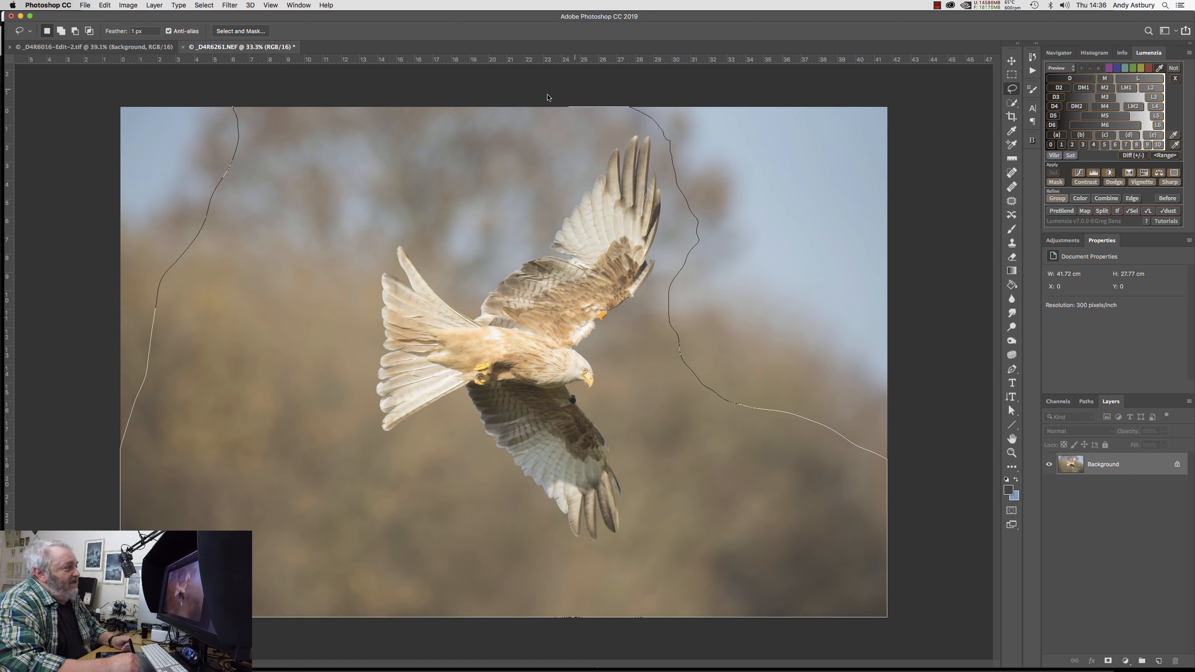
pyautogui.moveTo(548, 98); pyautogui.dragTo(235, 94)
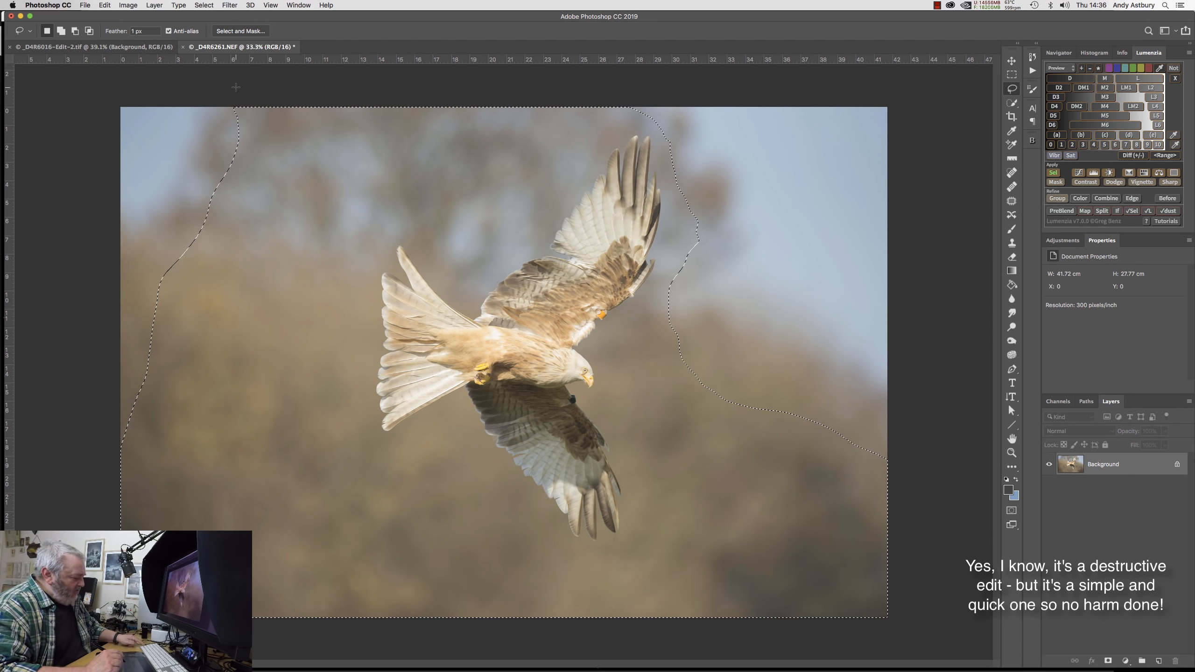
# Move the selected kite and background horizontally to the left until they cover the upper-left sky corner, and clear the selection.
pyautogui.press('shift')
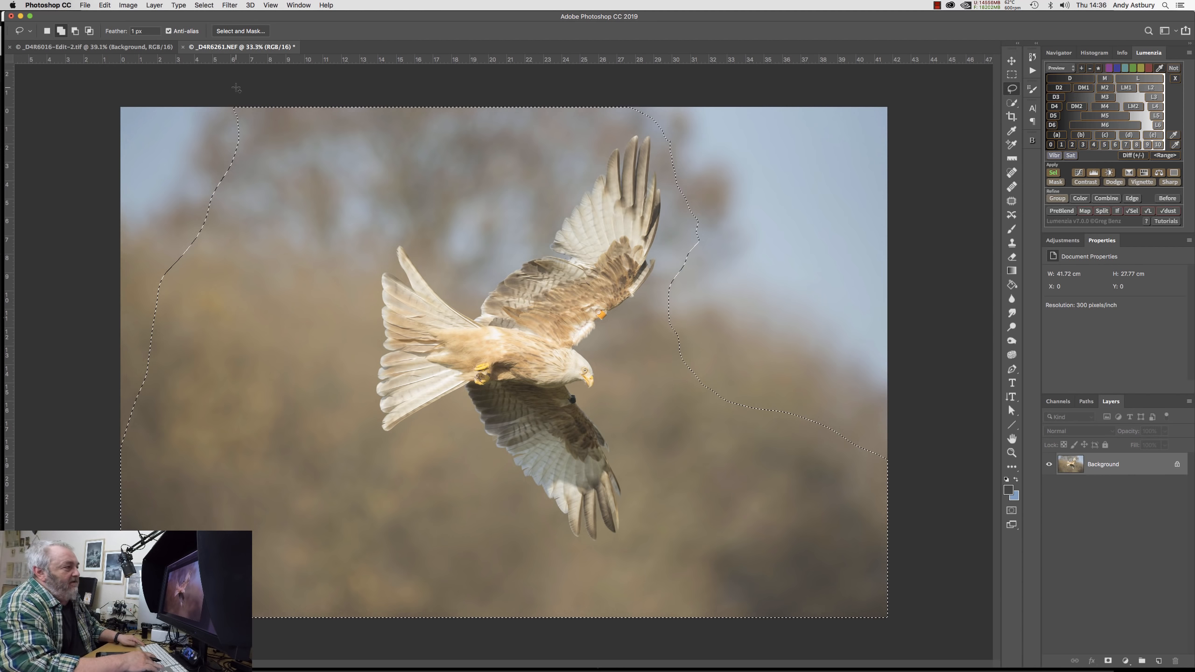
pyautogui.click(1011, 61)
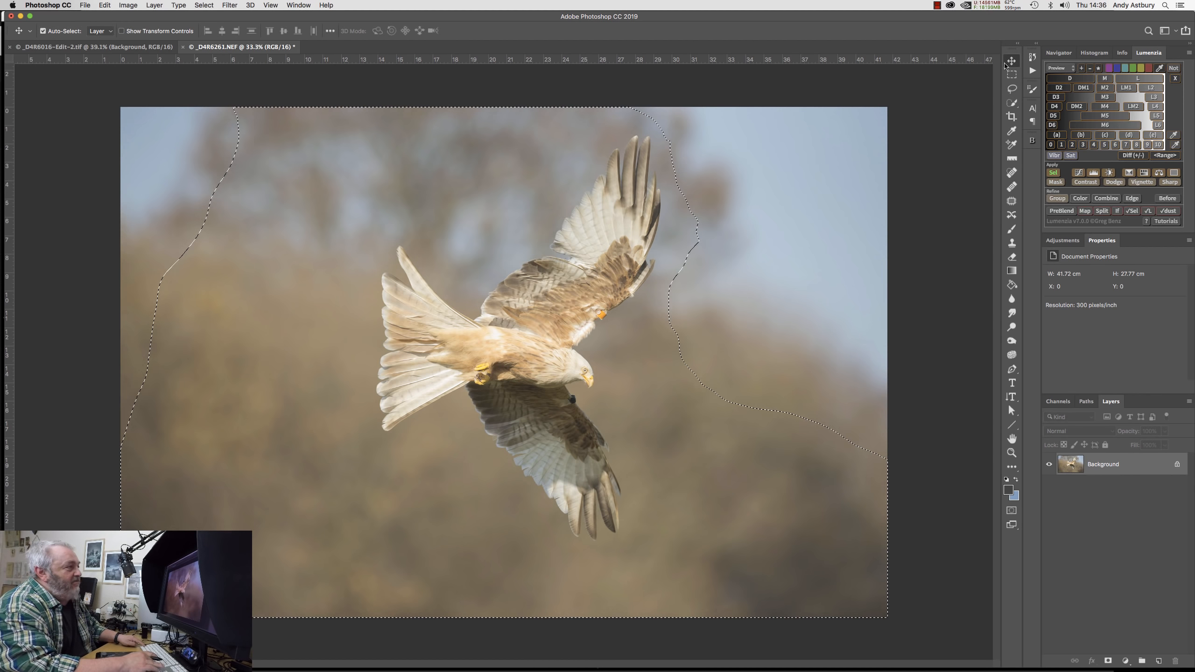
pyautogui.hotkey('shift', 'Left')
pyautogui.hotkey('shift', 'Left')
pyautogui.hotkey('shift', 'Left')
pyautogui.hotkey('shift', 'Left')
pyautogui.hotkey('shift', 'Left')
pyautogui.hotkey('shift', 'Left')
pyautogui.hotkey('shift', 'Left')
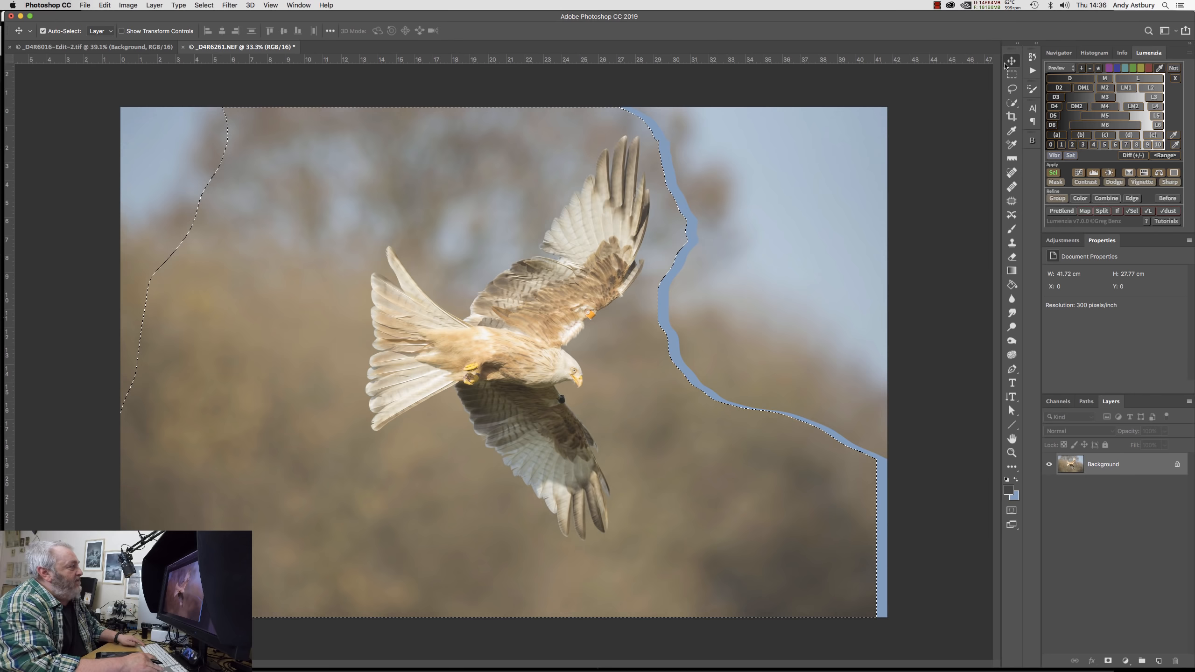
pyautogui.hotkey('shift', 'Left')
pyautogui.hotkey('shift', 'Left')
pyautogui.hotkey('shift', 'Left')
pyautogui.hotkey('shift', 'Left')
pyautogui.hotkey('shift', 'Left')
pyautogui.hotkey('shift', 'Left')
pyautogui.hotkey('shift', 'Left')
pyautogui.hotkey('shift', 'Left')
pyautogui.hotkey('shift', 'Left')
pyautogui.hotkey('shift', 'Left')
pyautogui.hotkey('shift', 'Left')
pyautogui.hotkey('shift', 'Left')
pyautogui.hotkey('shift', 'Left')
pyautogui.hotkey('shift', 'Left')
pyautogui.hotkey('shift', 'Left')
pyautogui.hotkey('shift', 'Left')
pyautogui.hotkey('shift', 'Left')
pyautogui.hotkey('shift', 'Left')
pyautogui.hotkey('shift', 'Left')
pyautogui.hotkey('shift', 'Left')
pyautogui.hotkey('shift', 'Left')
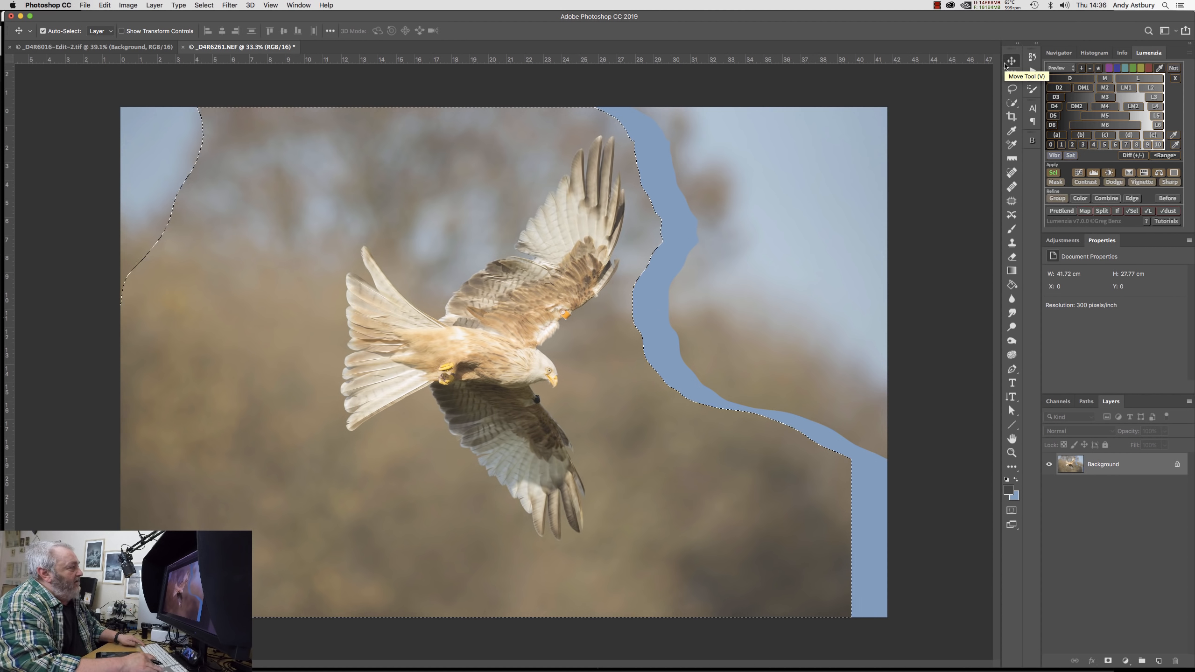
pyautogui.hotkey('shift', 'Left')
pyautogui.hotkey('shift', 'Left')
pyautogui.hotkey('shift', 'Left')
pyautogui.hotkey('shift', 'Left')
pyautogui.hotkey('shift', 'Left')
pyautogui.hotkey('shift', 'Left')
pyautogui.hotkey('shift', 'Left')
pyautogui.hotkey('shift', 'Left')
pyautogui.hotkey('shift', 'Left')
pyautogui.hotkey('shift', 'Left')
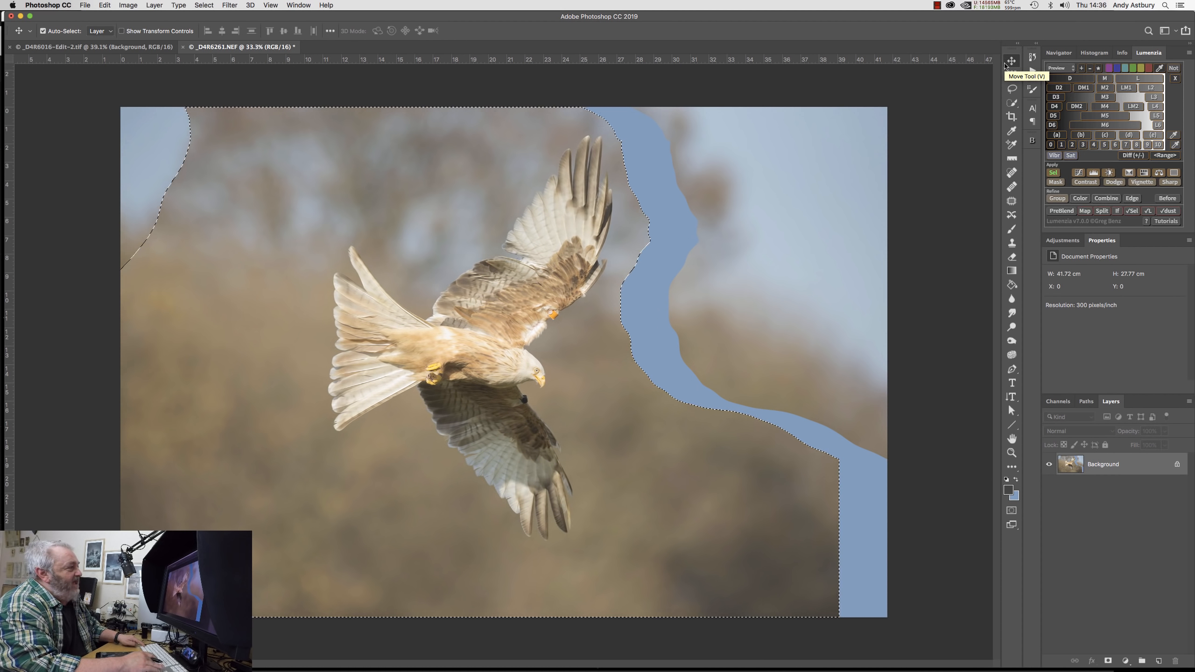
pyautogui.hotkey('shift', 'Left')
pyautogui.hotkey('shift', 'Left')
pyautogui.hotkey('shift', 'Left')
pyautogui.hotkey('shift', 'Left')
pyautogui.hotkey('shift', 'Left')
pyautogui.hotkey('shift', 'Left')
pyautogui.hotkey('shift', 'Left')
pyautogui.hotkey('shift', 'Left')
pyautogui.hotkey('shift', 'Left')
pyautogui.hotkey('shift', 'Left')
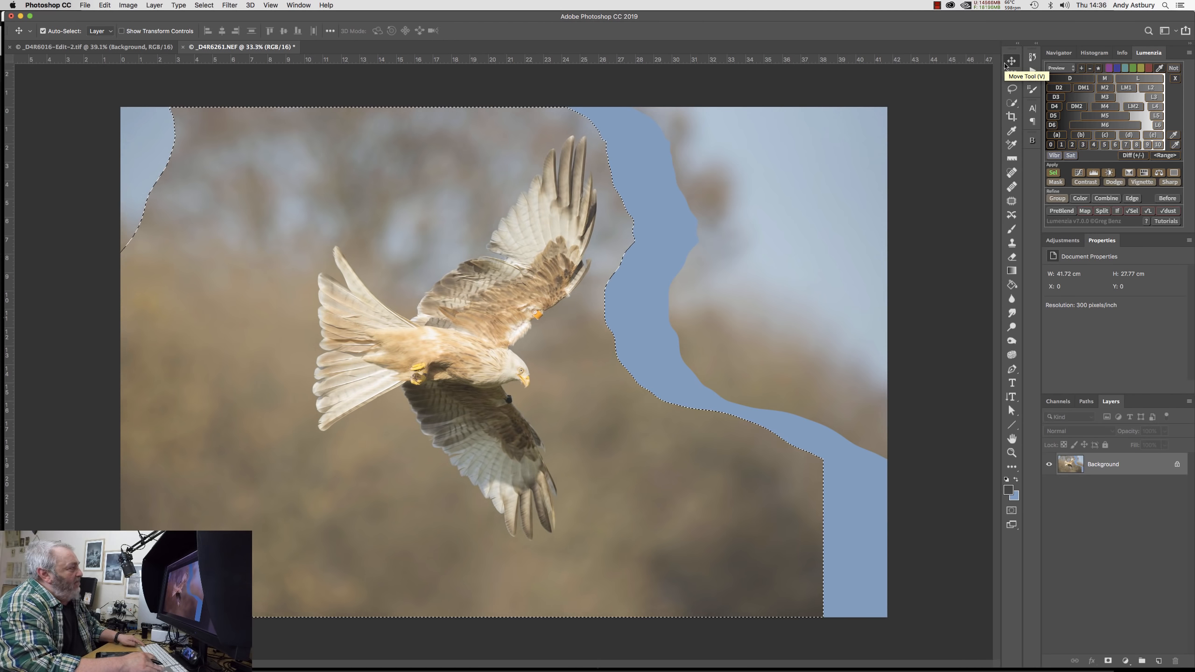
pyautogui.hotkey('shift', 'Left')
pyautogui.hotkey('shift', 'Left')
pyautogui.hotkey('shift', 'Left')
pyautogui.hotkey('shift', 'Left')
pyautogui.hotkey('shift', 'Left')
pyautogui.hotkey('shift', 'Left')
pyautogui.hotkey('shift', 'Left')
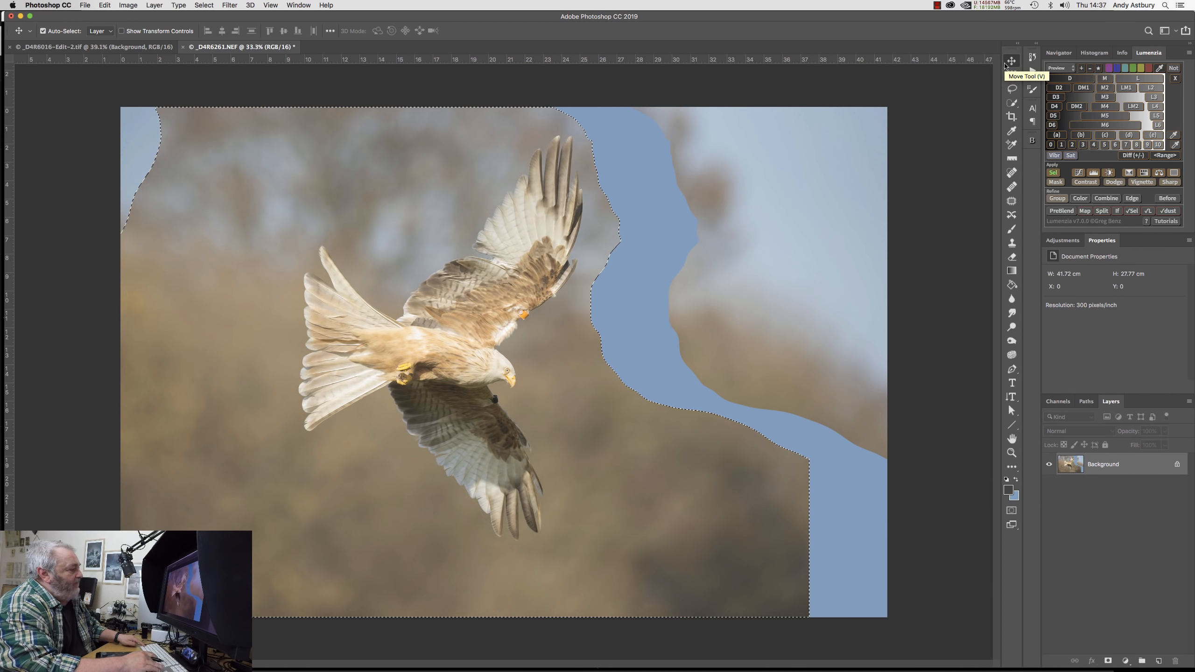
pyautogui.hotkey('shift', 'Left')
pyautogui.hotkey('shift', 'Left')
pyautogui.hotkey('shift', 'Left')
pyautogui.hotkey('shift', 'Left')
pyautogui.hotkey('shift', 'Left')
pyautogui.hotkey('shift', 'Left')
pyautogui.hotkey('shift', 'Left')
pyautogui.hotkey('shift', 'Left')
pyautogui.hotkey('shift', 'Left')
pyautogui.hotkey('shift', 'Left')
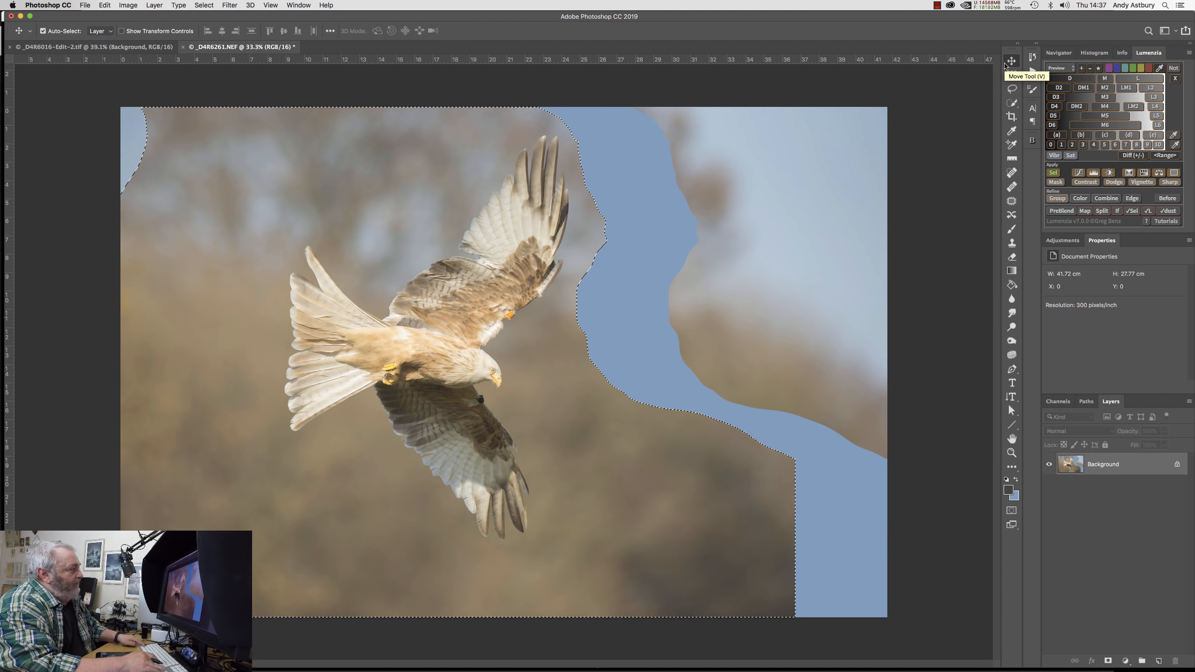
pyautogui.hotkey('shift', 'Left')
pyautogui.hotkey('shift', 'Left')
pyautogui.hotkey('shift', 'Left')
pyautogui.hotkey('shift', 'Left')
pyautogui.hotkey('shift', 'Left')
pyautogui.hotkey('shift', 'Left')
pyautogui.hotkey('shift', 'Left')
pyautogui.hotkey('shift', 'Left')
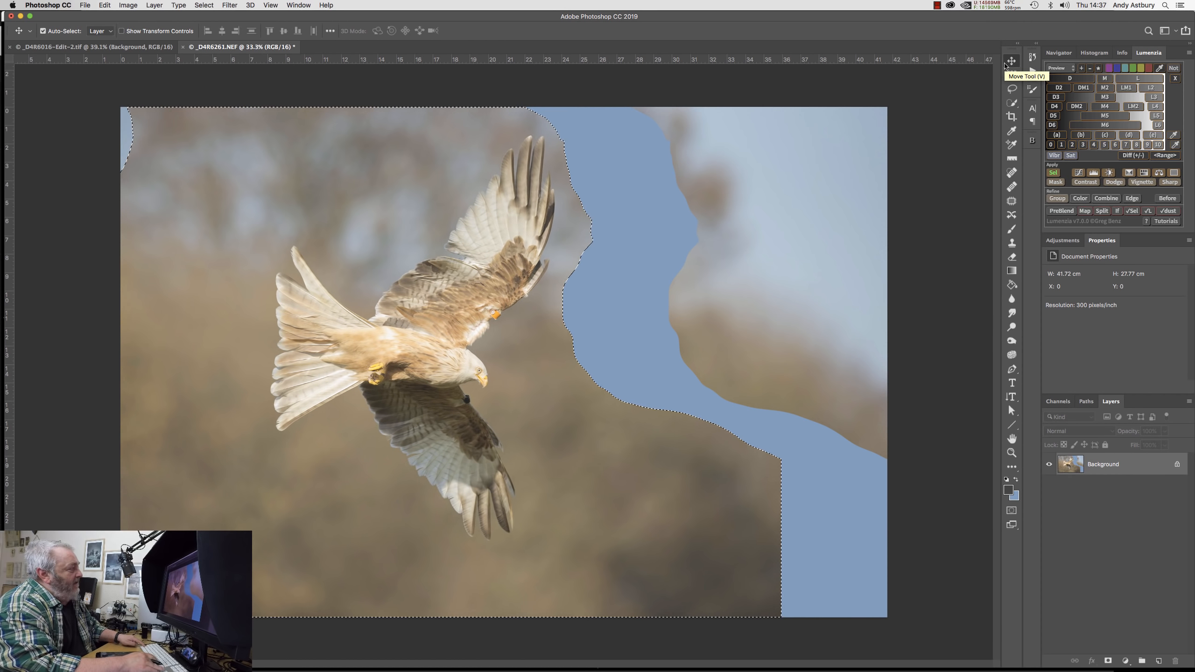
pyautogui.hotkey('shift', 'Left')
pyautogui.hotkey('shift', 'Left')
pyautogui.hotkey('shift', 'Left')
pyautogui.hotkey('shift', 'Left')
pyautogui.hotkey('shift', 'Left')
pyautogui.hotkey('shift', 'Left')
pyautogui.hotkey('shift', 'Left')
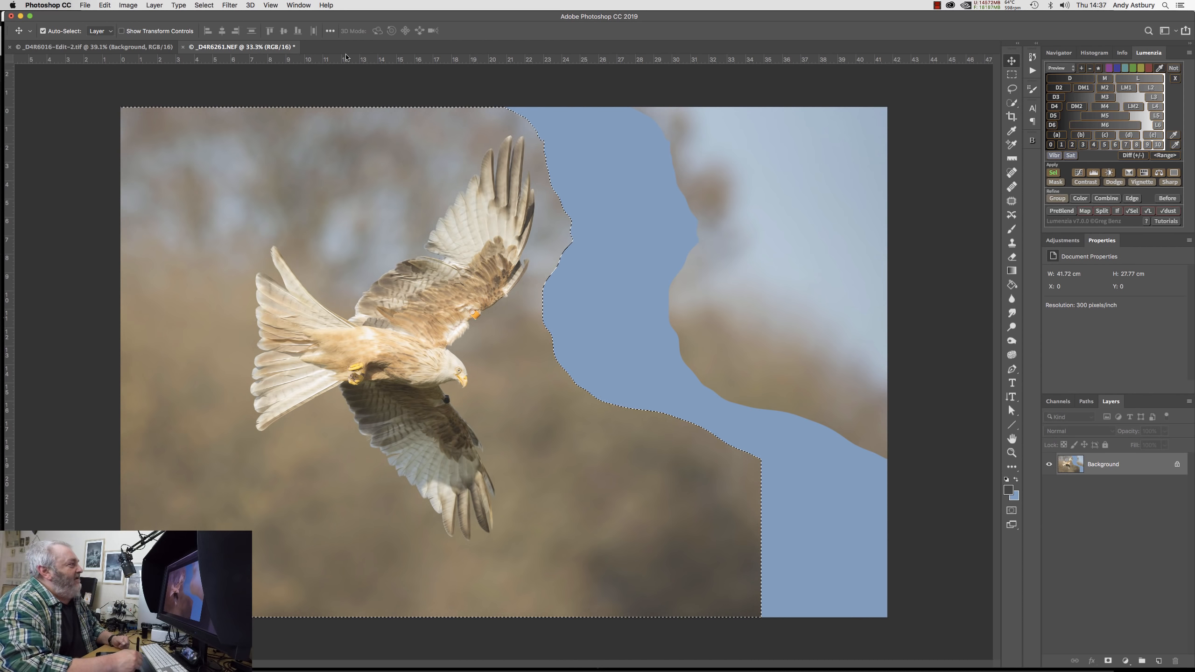
pyautogui.click(203, 5)
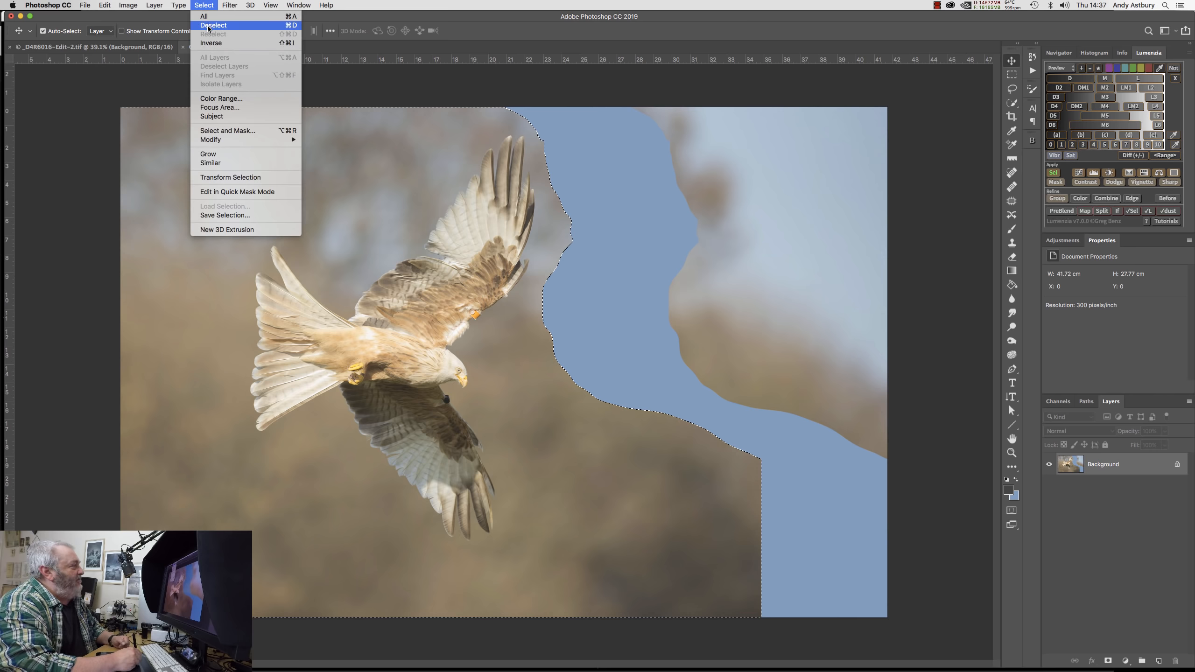
pyautogui.click(207, 45)
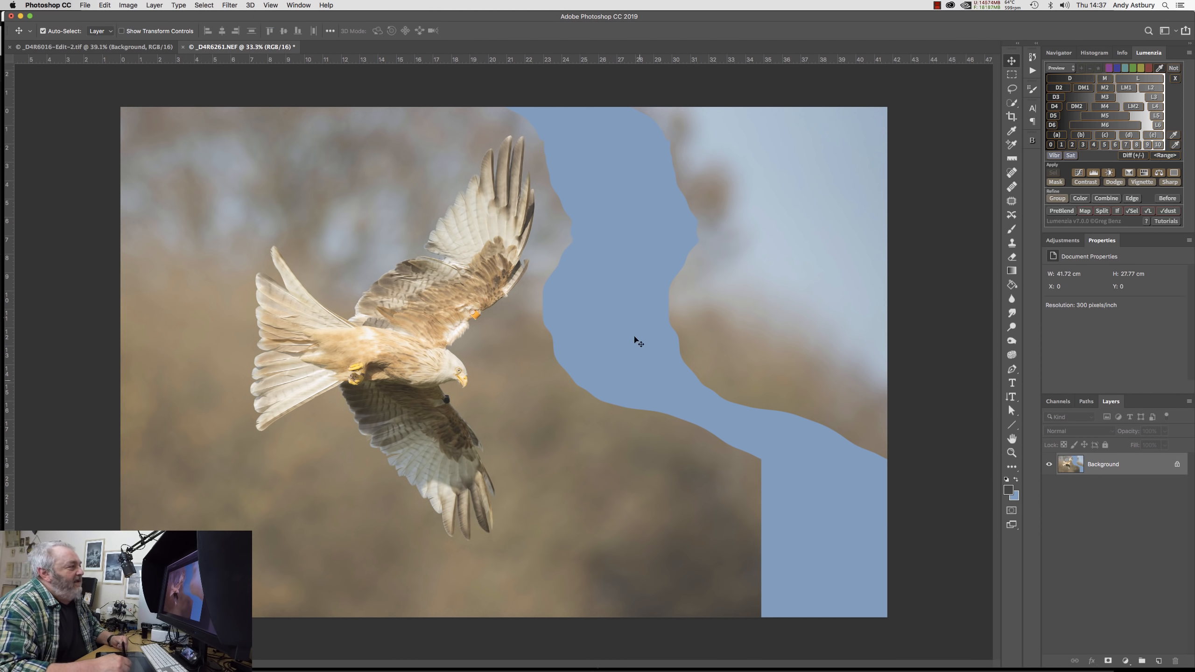
# Draw a lasso selection just right of the kite's wing that takes in the blue gap and everything out to the photo's right edge.
pyautogui.click(1012, 89)
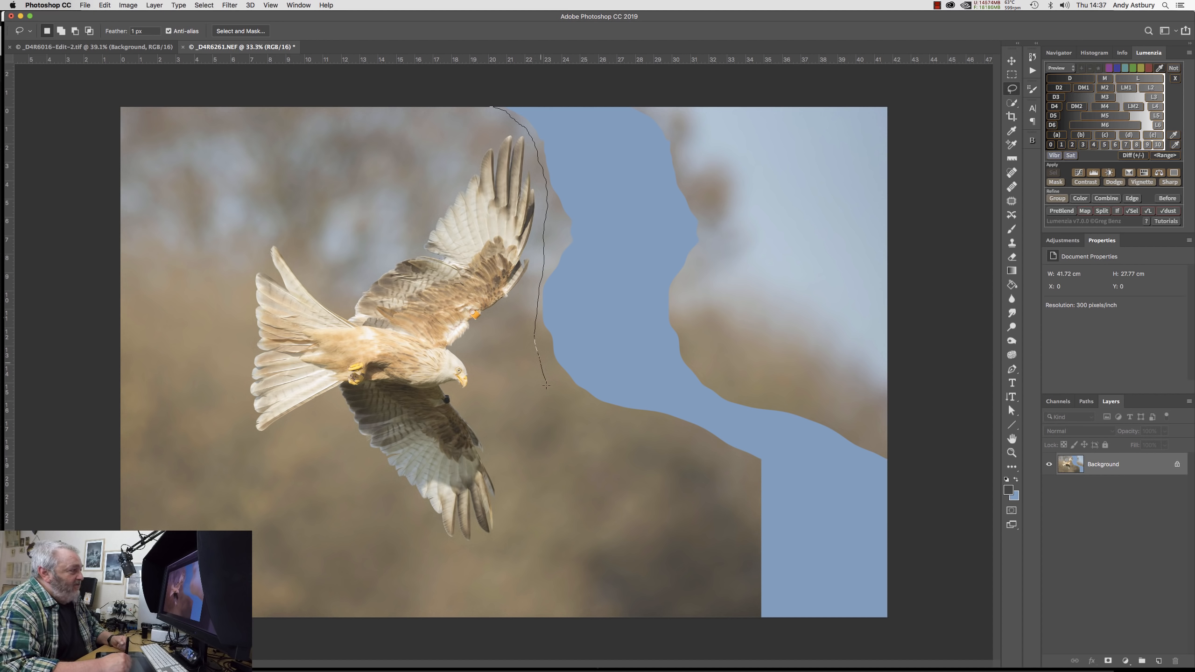
pyautogui.moveTo(569, 416)
pyautogui.mouseDown()
pyautogui.moveTo(704, 571)
pyautogui.moveTo(738, 630)
pyautogui.moveTo(784, 650)
pyautogui.moveTo(884, 664)
pyautogui.mouseUp()
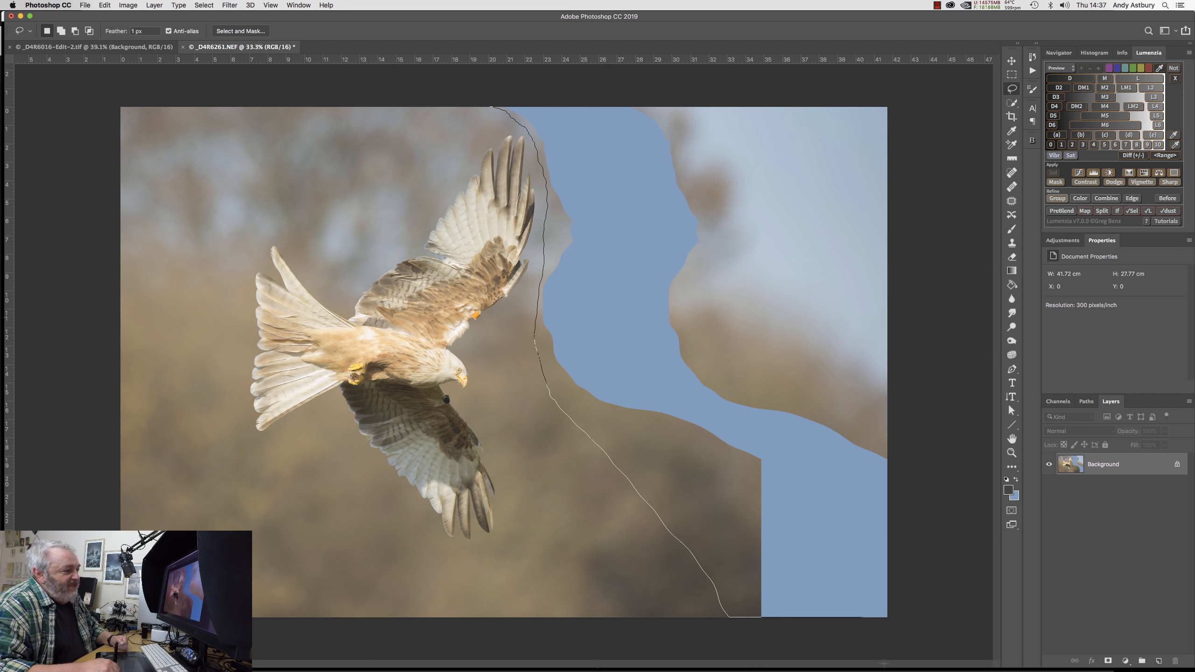
pyautogui.moveTo(953, 586)
pyautogui.mouseDown()
pyautogui.moveTo(968, 492)
pyautogui.moveTo(949, 352)
pyautogui.mouseUp()
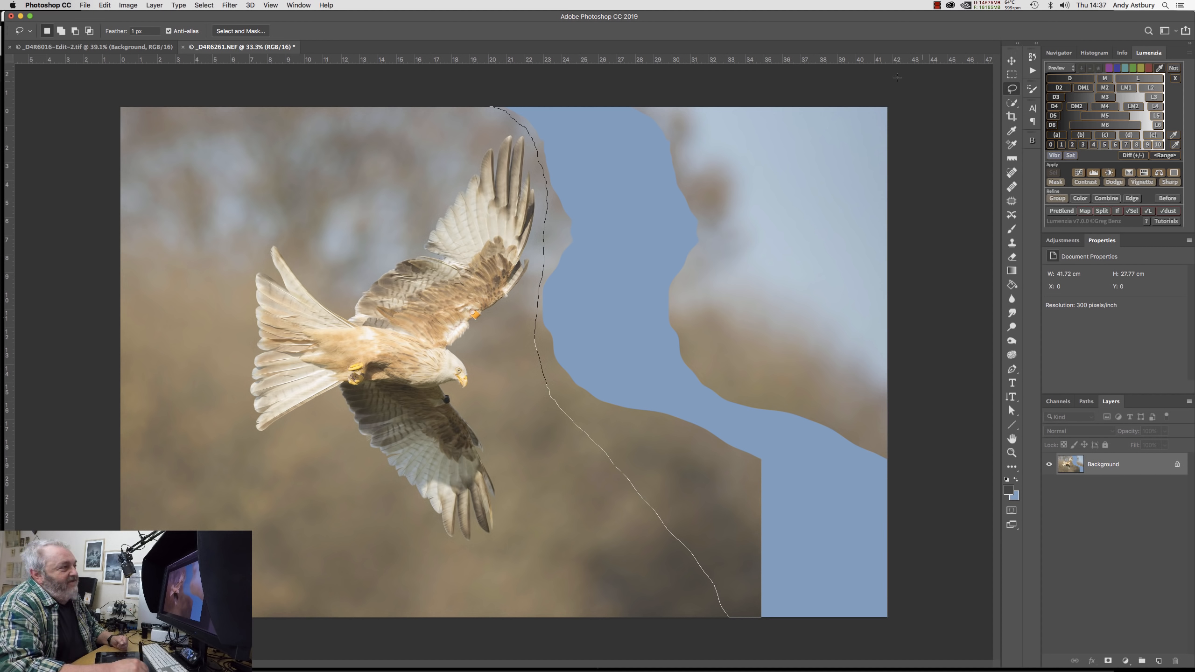
pyautogui.moveTo(897, 78); pyautogui.dragTo(488, 84)
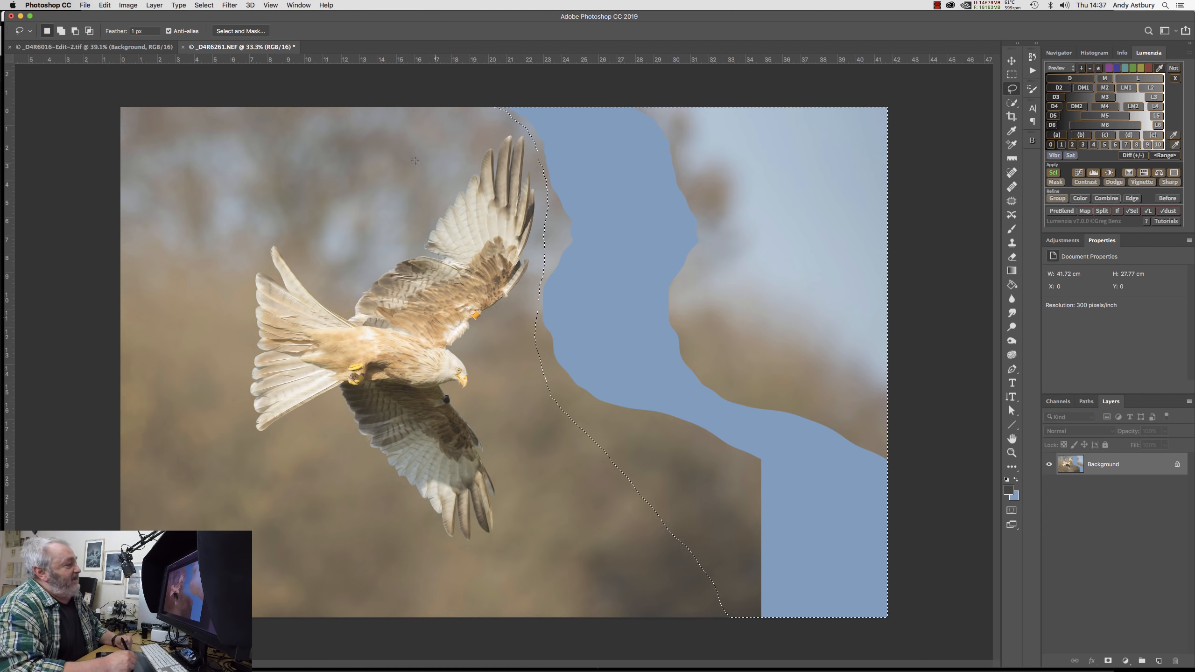
# Start a Content-Aware Fill of the selection and remove the whole kite, wings and tail included, from the sampling area.
pyautogui.click(105, 5)
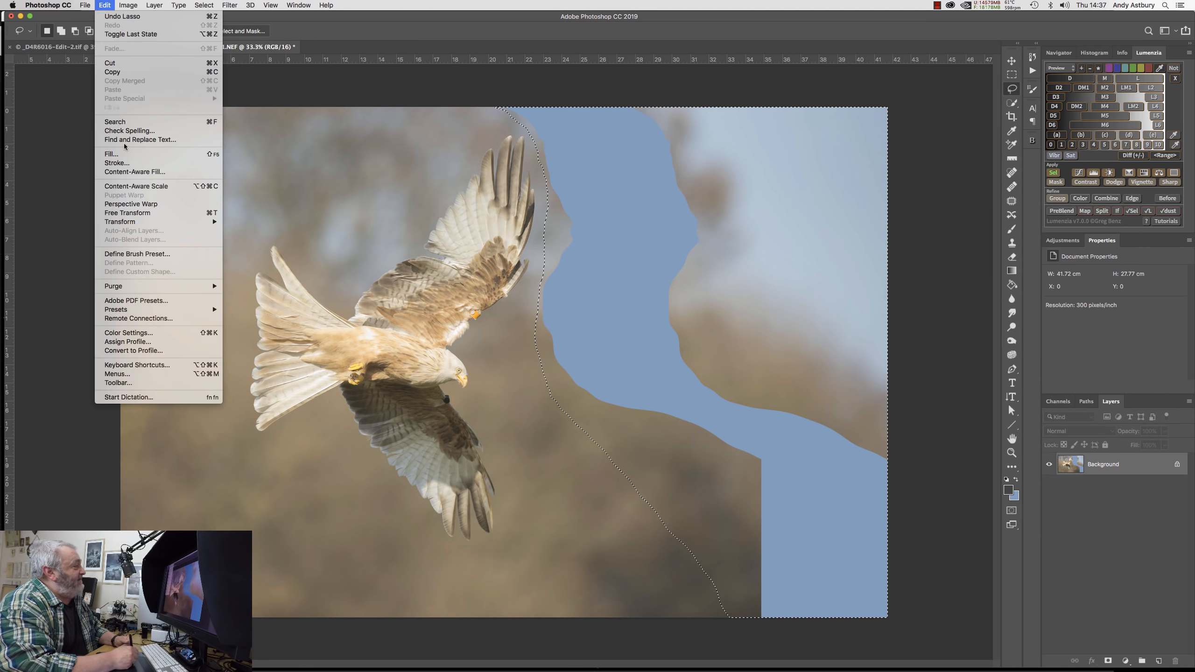
pyautogui.click(136, 171)
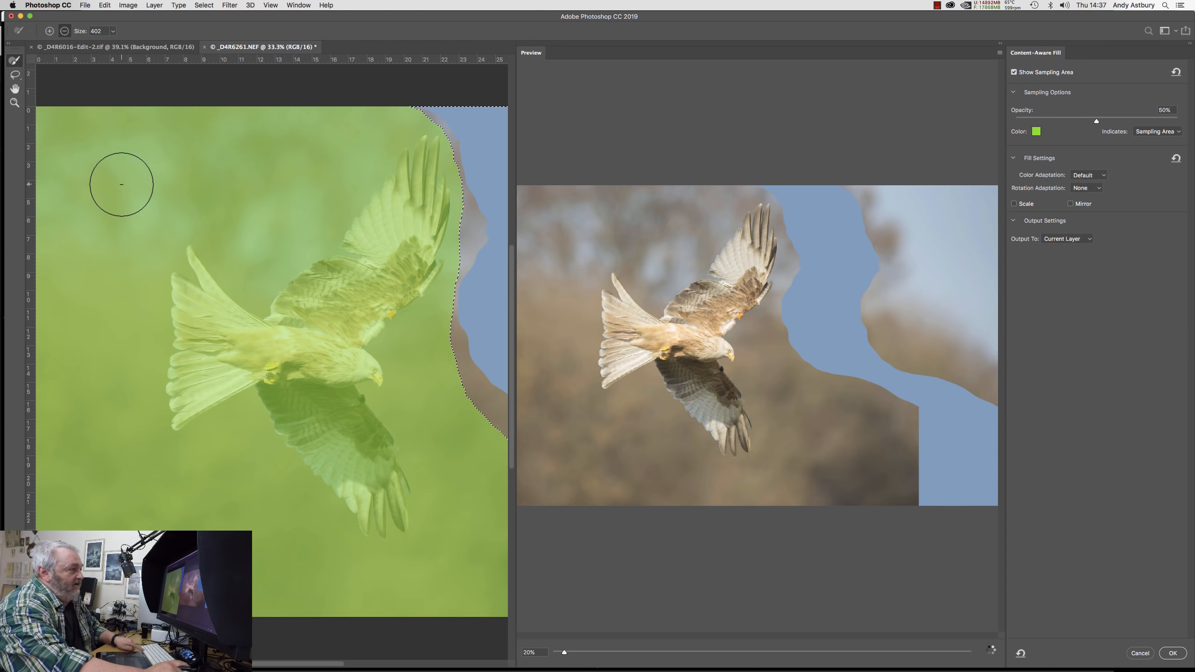
pyautogui.press('super+minus')
pyautogui.press('super+minus')
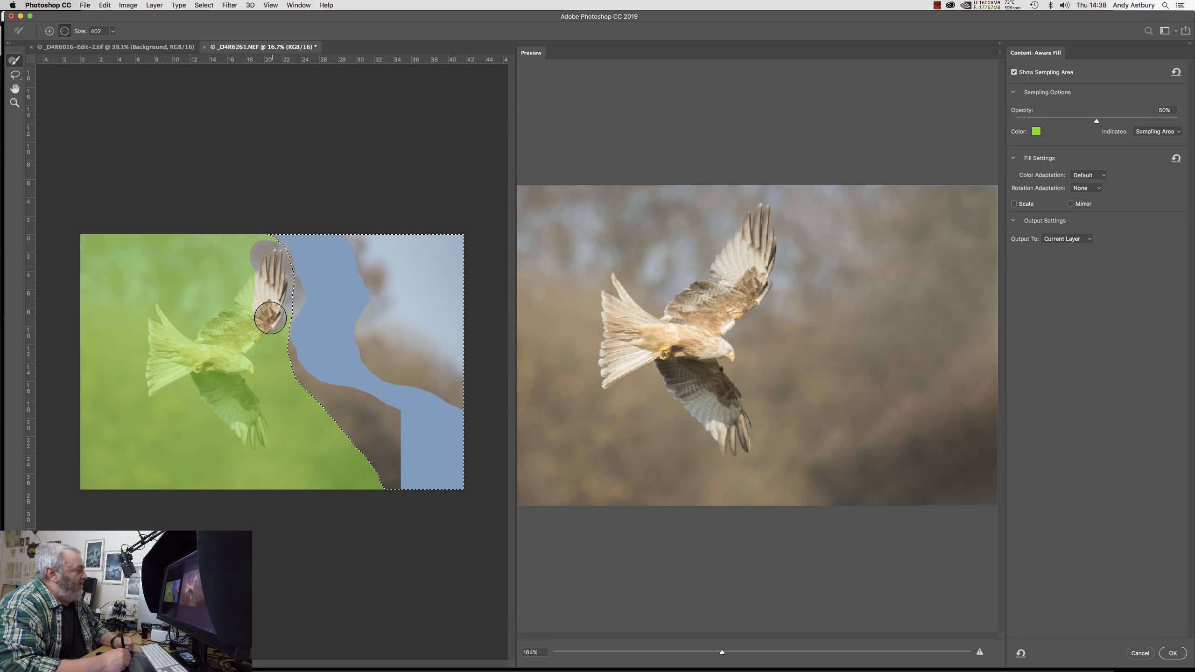
pyautogui.moveTo(258, 334)
pyautogui.mouseDown()
pyautogui.moveTo(246, 281)
pyautogui.moveTo(221, 339)
pyautogui.moveTo(204, 331)
pyautogui.moveTo(191, 346)
pyautogui.moveTo(153, 313)
pyautogui.moveTo(146, 335)
pyautogui.moveTo(164, 335)
pyautogui.moveTo(148, 371)
pyautogui.moveTo(163, 377)
pyautogui.moveTo(162, 399)
pyautogui.moveTo(194, 357)
pyautogui.moveTo(197, 385)
pyautogui.moveTo(245, 434)
pyautogui.moveTo(267, 434)
pyautogui.moveTo(223, 375)
pyautogui.moveTo(224, 353)
pyautogui.moveTo(250, 358)
pyautogui.moveTo(243, 375)
pyautogui.moveTo(218, 351)
pyautogui.mouseUp()
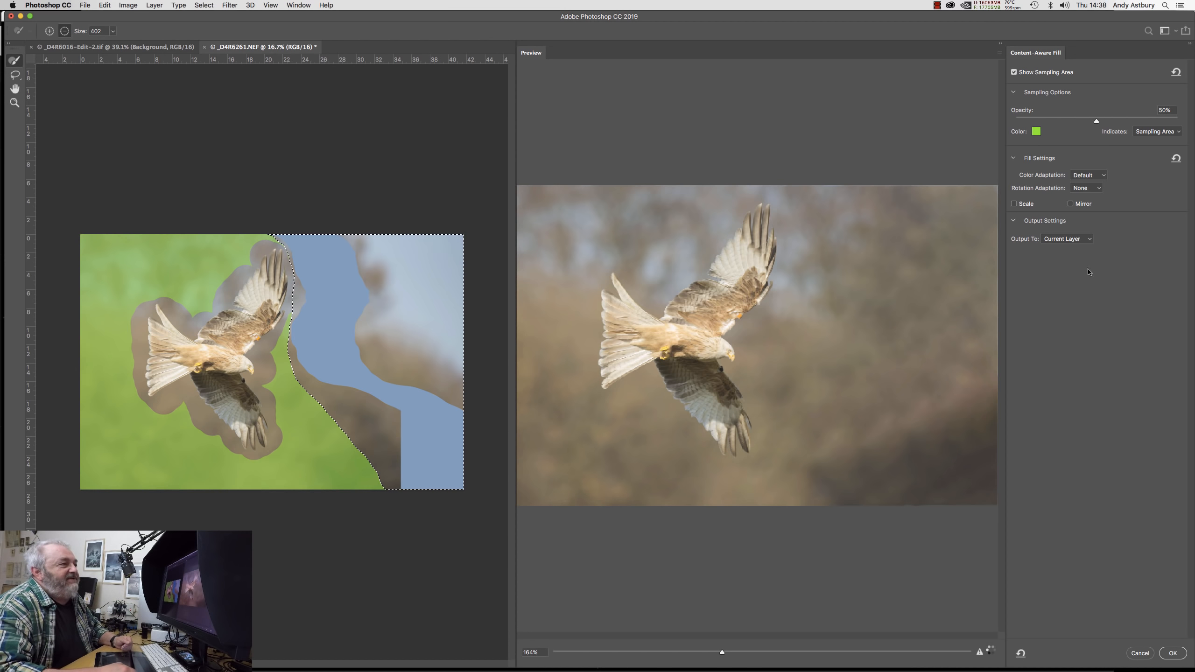
# Enable Scale and Mirror, set rotation adaptation to High, apply the fill to the current layer and clear the selection.
pyautogui.click(1014, 204)
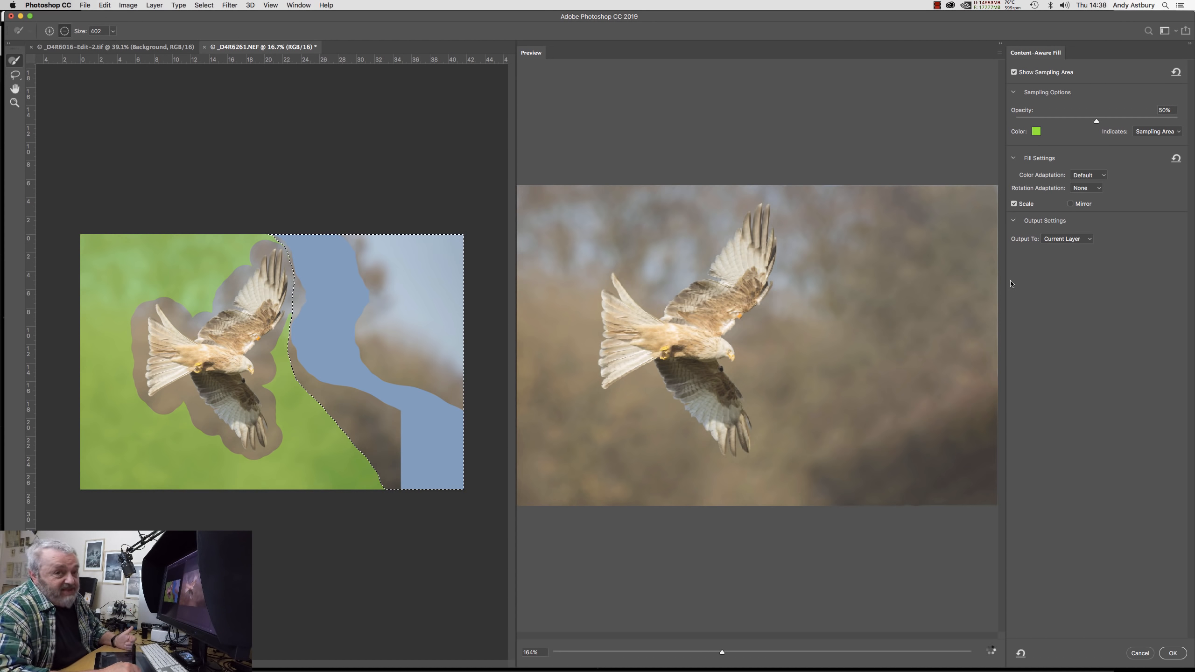
pyautogui.click(1071, 204)
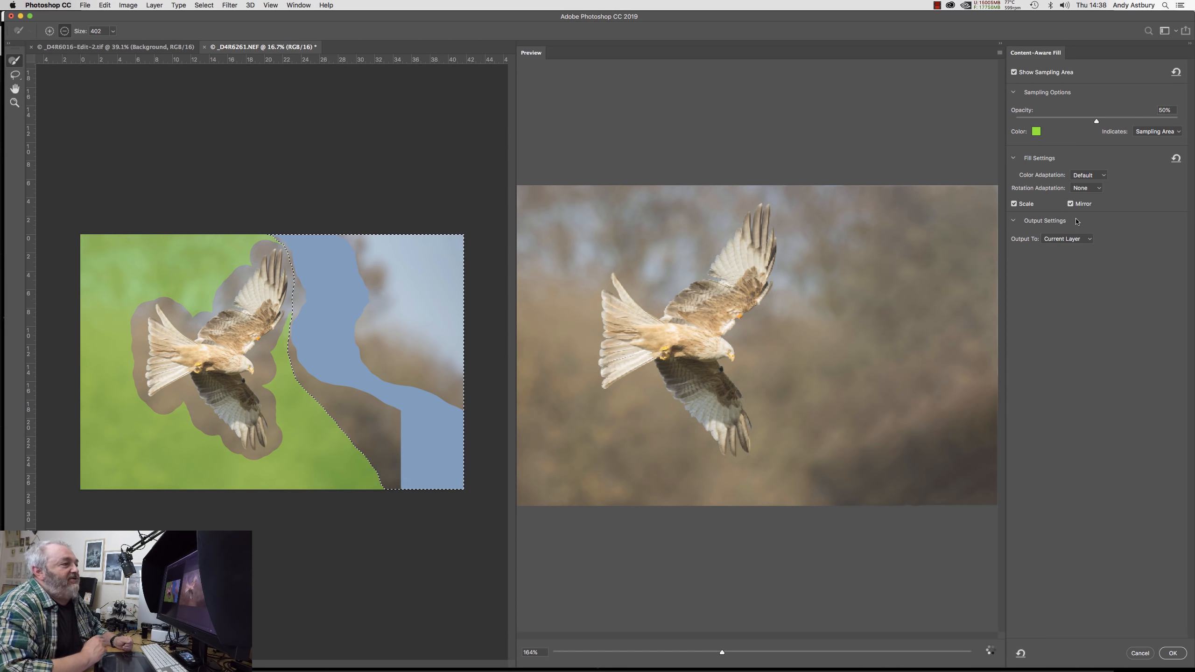
pyautogui.click(1096, 189)
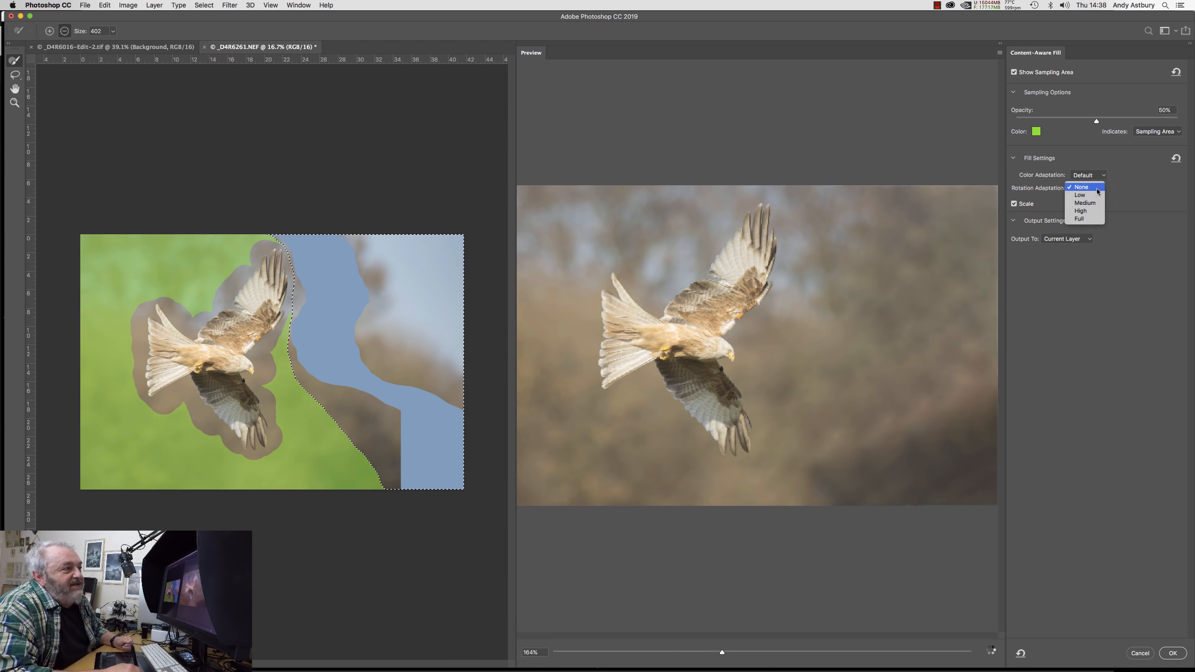
pyautogui.click(1084, 211)
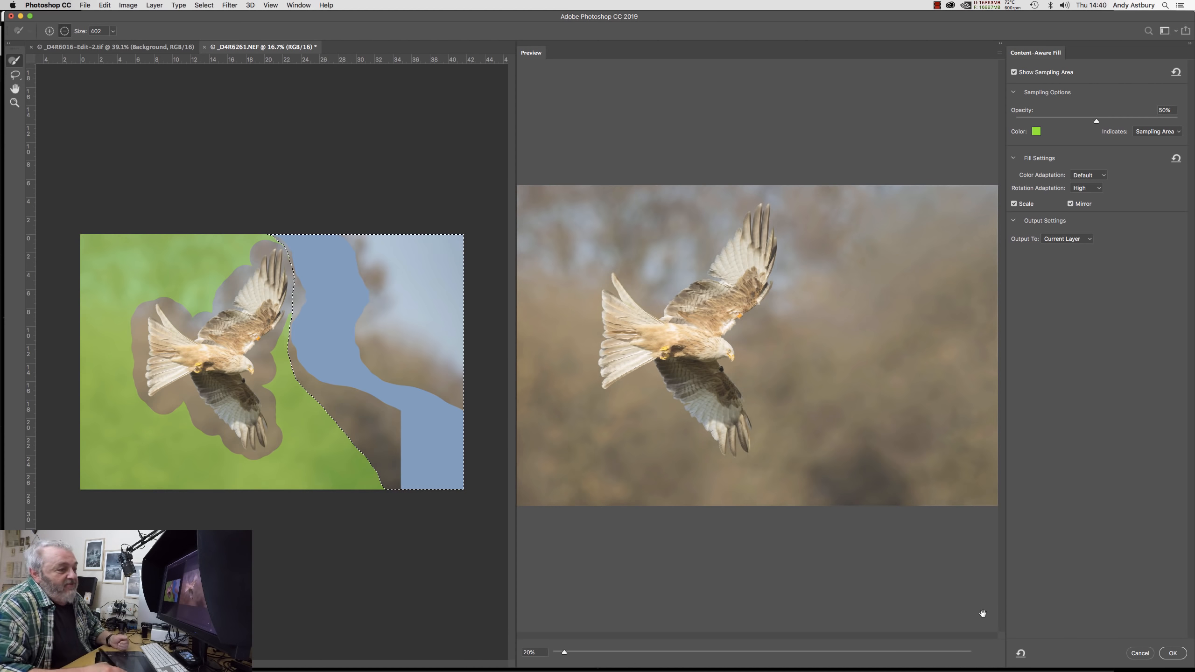
pyautogui.click(1172, 653)
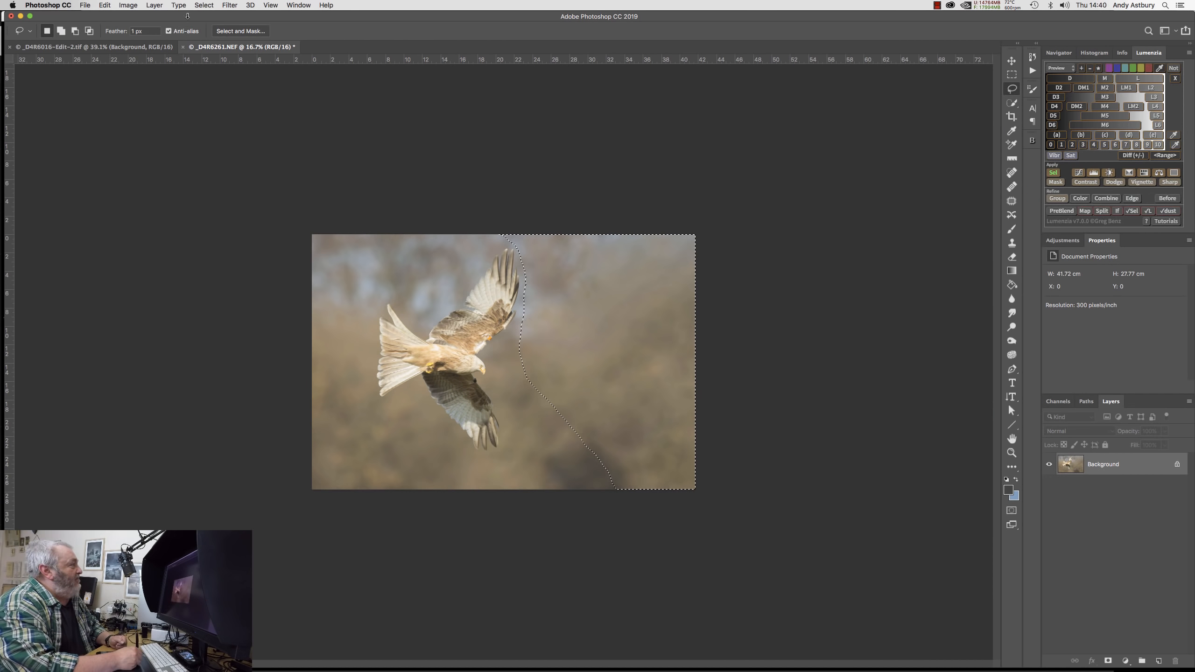
pyautogui.click(201, 5)
pyautogui.click(203, 29)
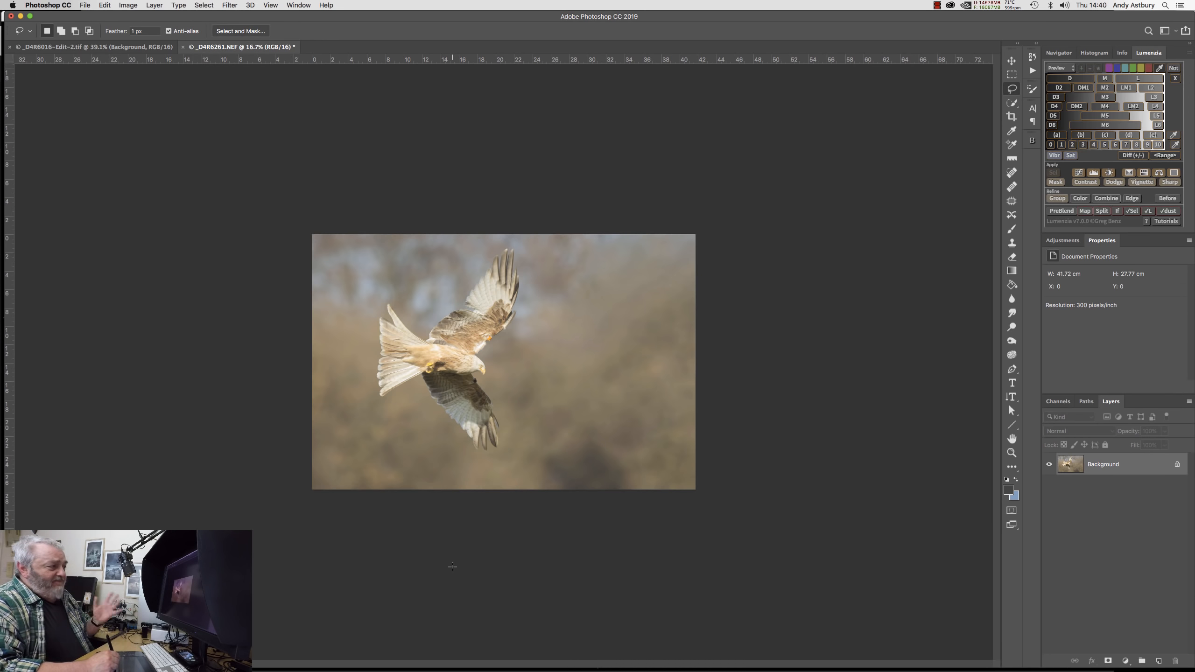
# Add an empty layer above the background, set its blend mode to Soft Light and choose the Brush tool.
pyautogui.click(1158, 661)
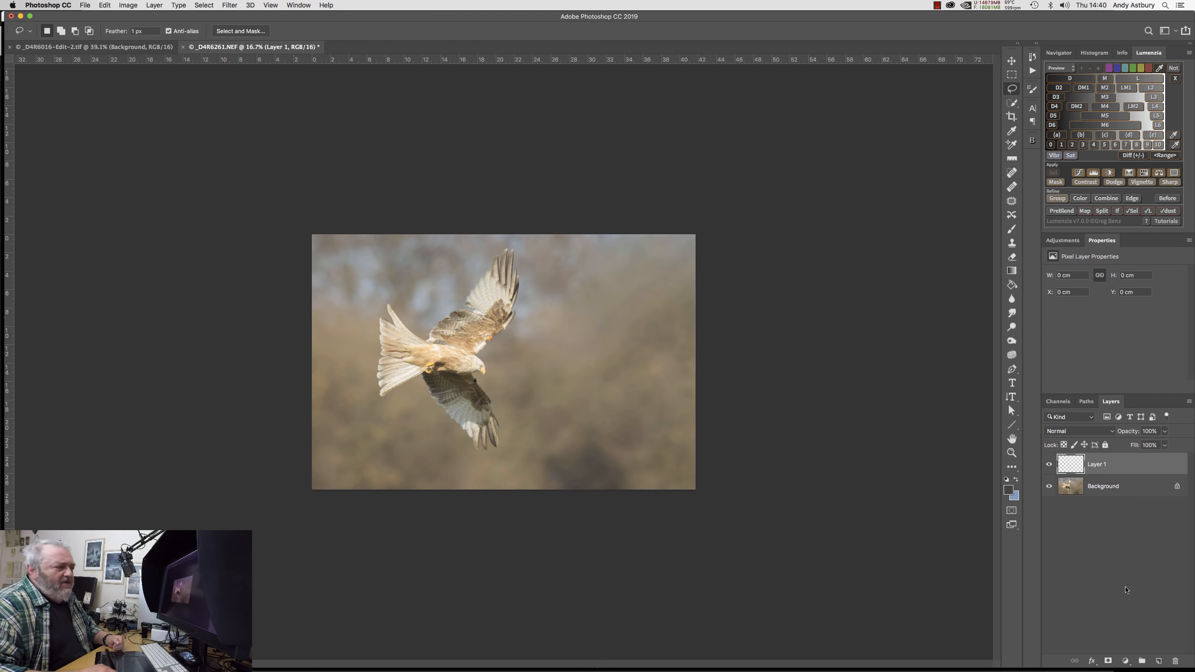
pyautogui.click(1076, 431)
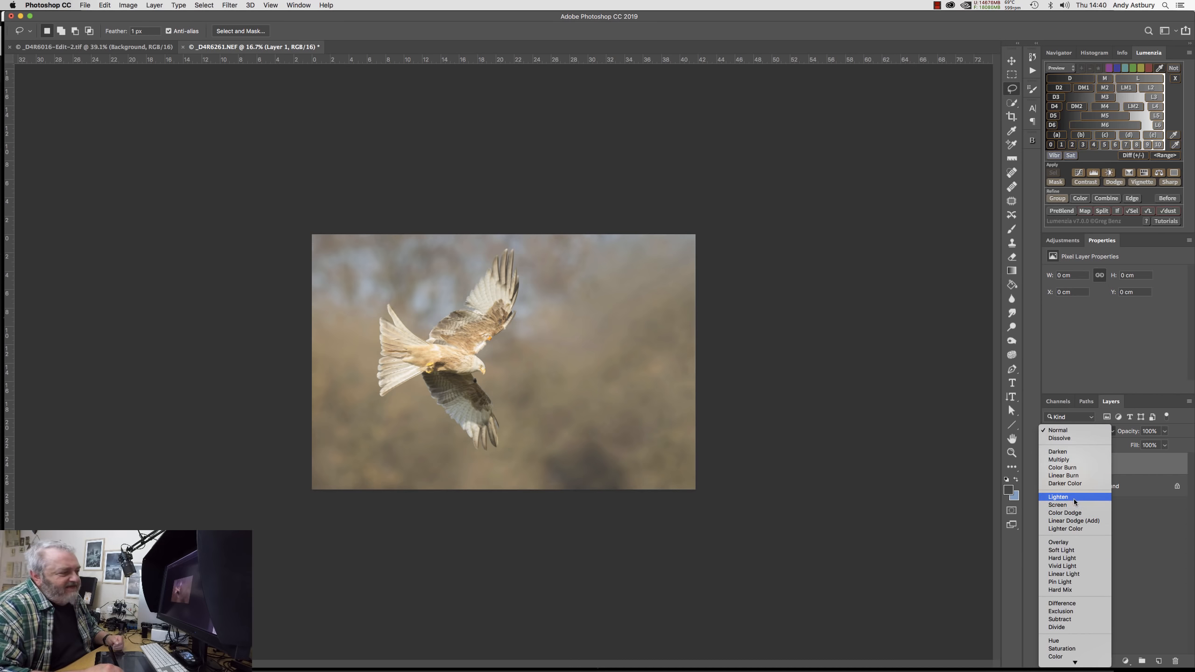
pyautogui.click(1058, 550)
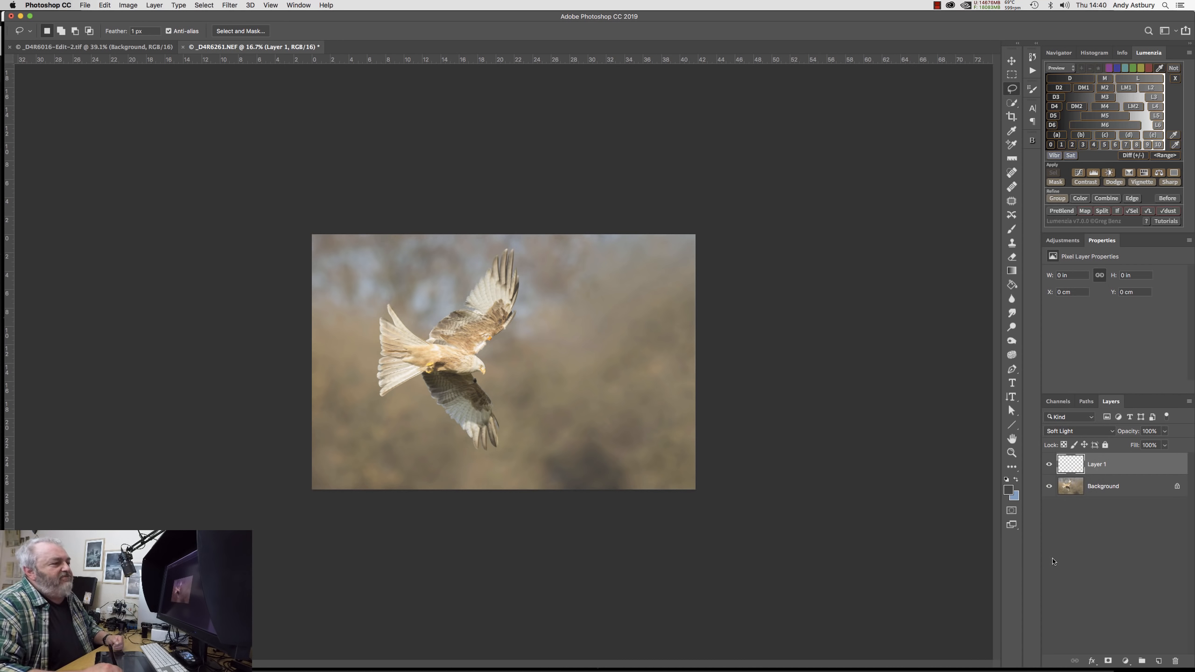
pyautogui.click(1013, 229)
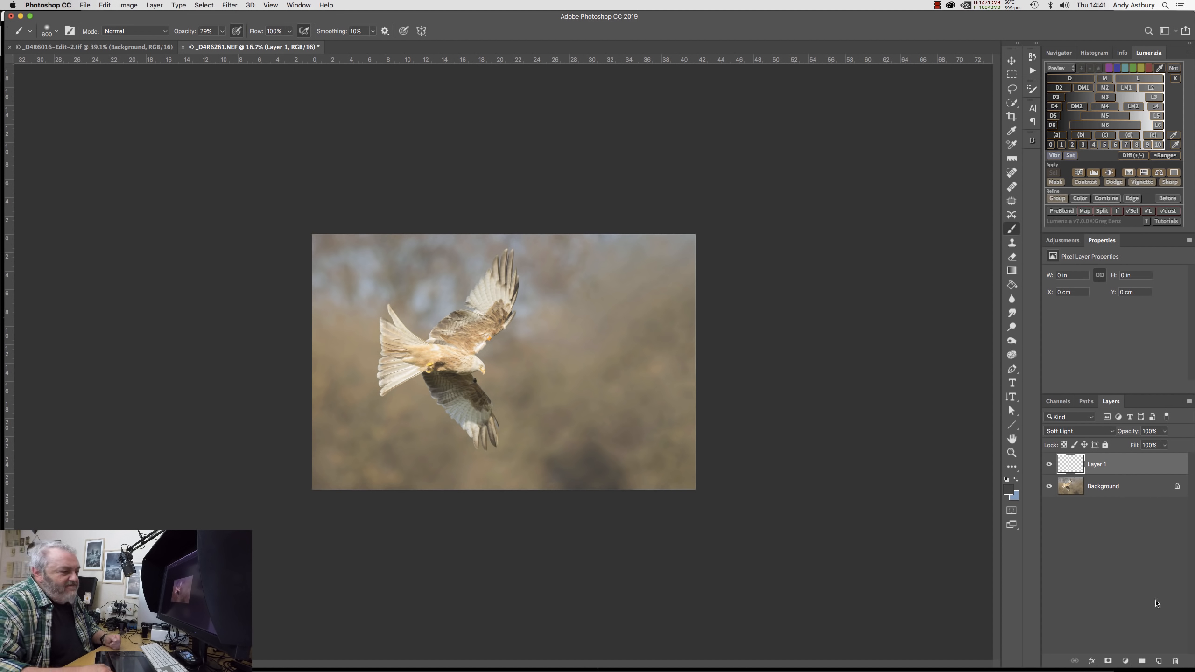
# Add an empty layer directly above the background and clone blurred tree texture from the photo's upper-left area onto the filled upper-right area.
pyautogui.click(1096, 492)
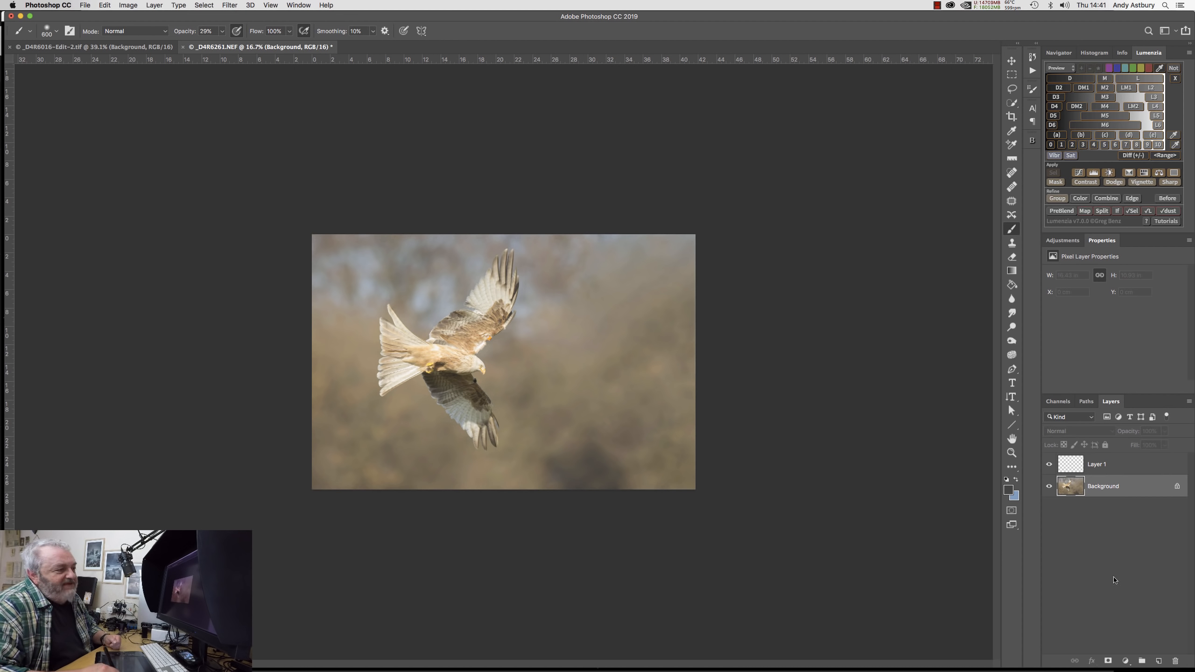
pyautogui.click(1159, 662)
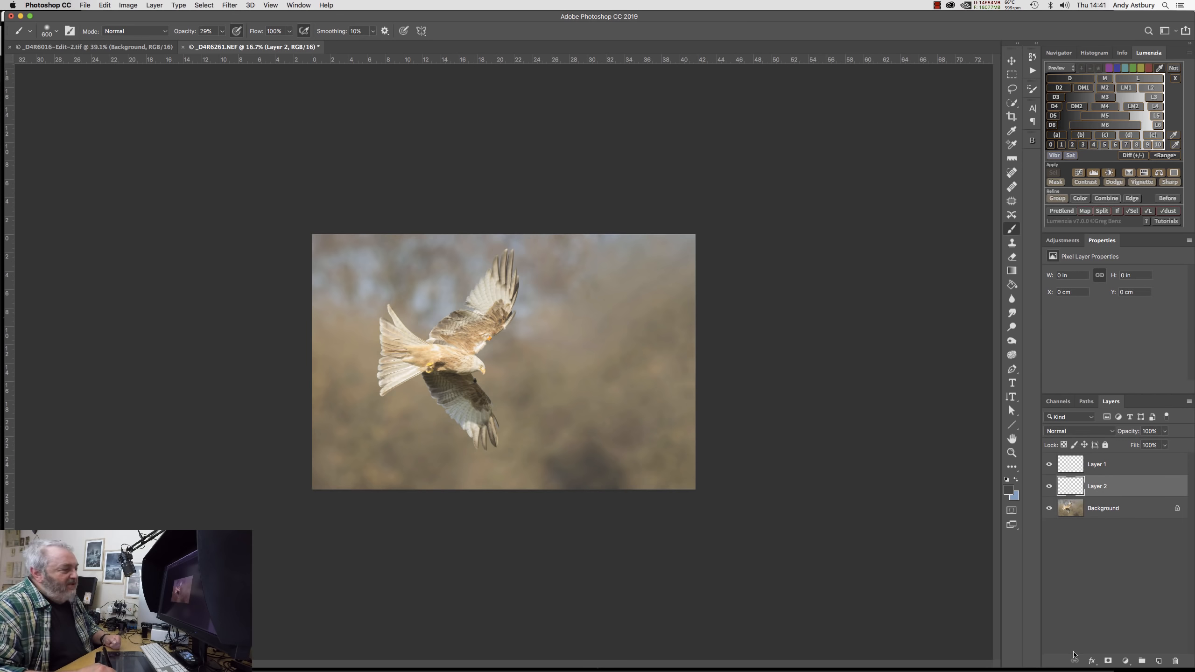
pyautogui.click(1011, 243)
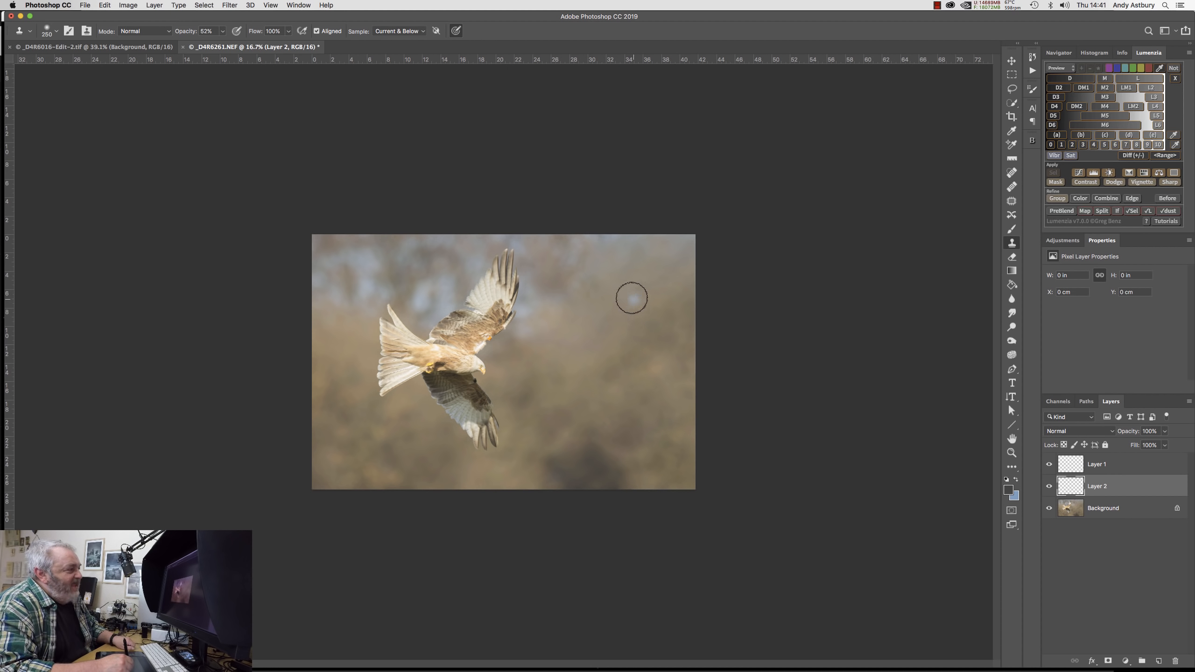
pyautogui.moveTo(617, 313)
pyautogui.mouseDown()
pyautogui.moveTo(673, 288)
pyautogui.moveTo(650, 310)
pyautogui.mouseUp()
pyautogui.keyDown('alt'); pyautogui.click(365, 263); pyautogui.keyUp('alt')
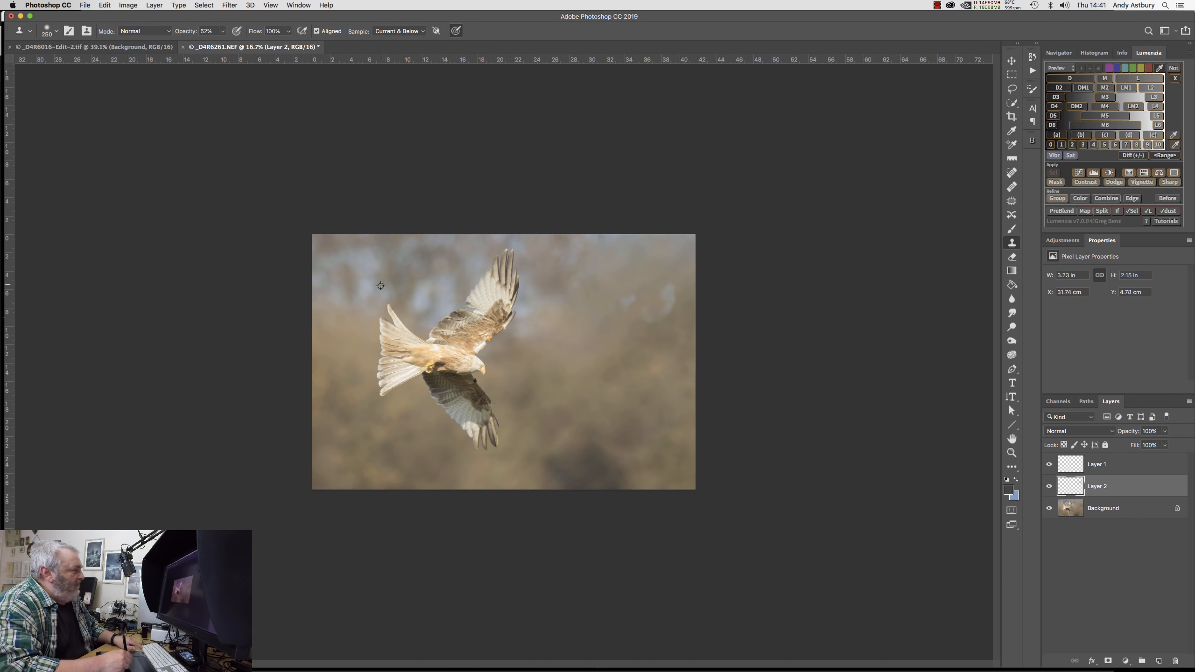
pyautogui.keyDown('alt'); pyautogui.click(368, 261); pyautogui.keyUp('alt')
pyautogui.moveTo(595, 332)
pyautogui.mouseDown()
pyautogui.moveTo(569, 318)
pyautogui.moveTo(582, 315)
pyautogui.mouseUp()
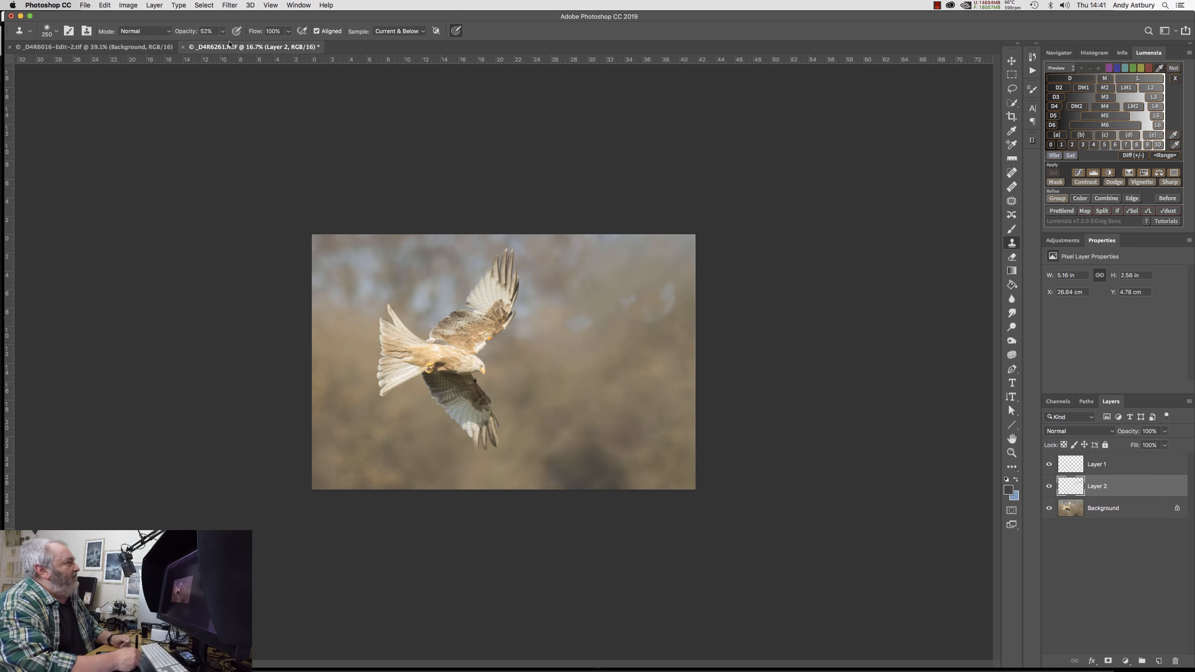
# Soften the cloned patches with a Gaussian Blur of about 53 pixels radius.
pyautogui.click(230, 5)
pyautogui.moveTo(237, 117)
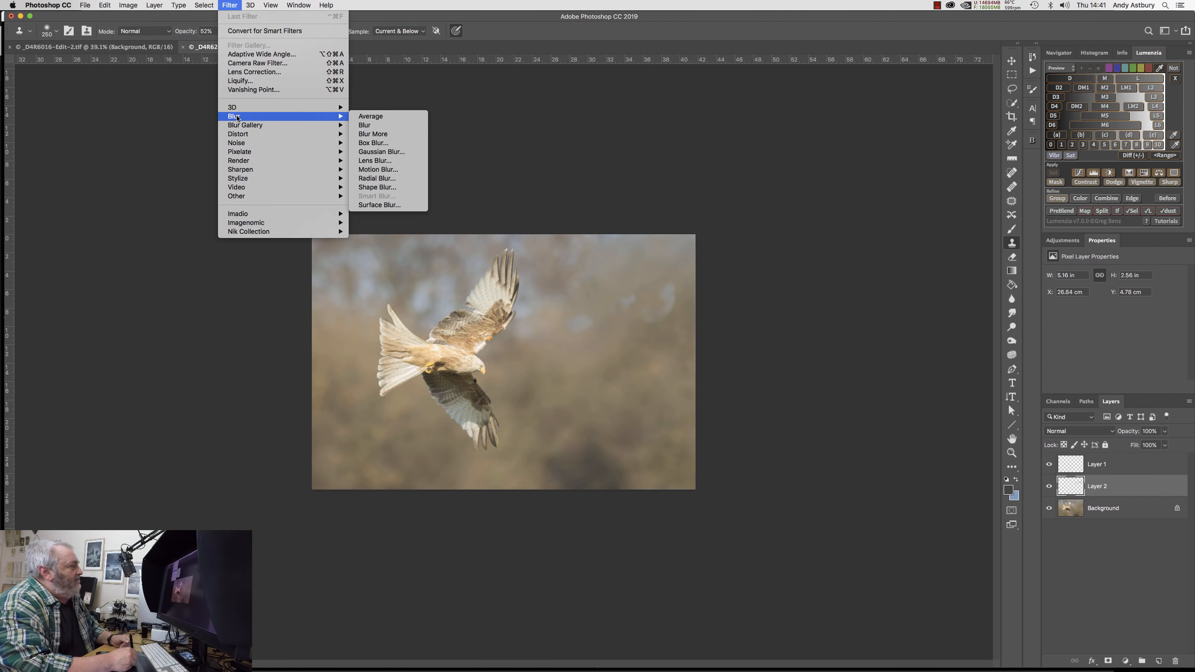
pyautogui.click(380, 152)
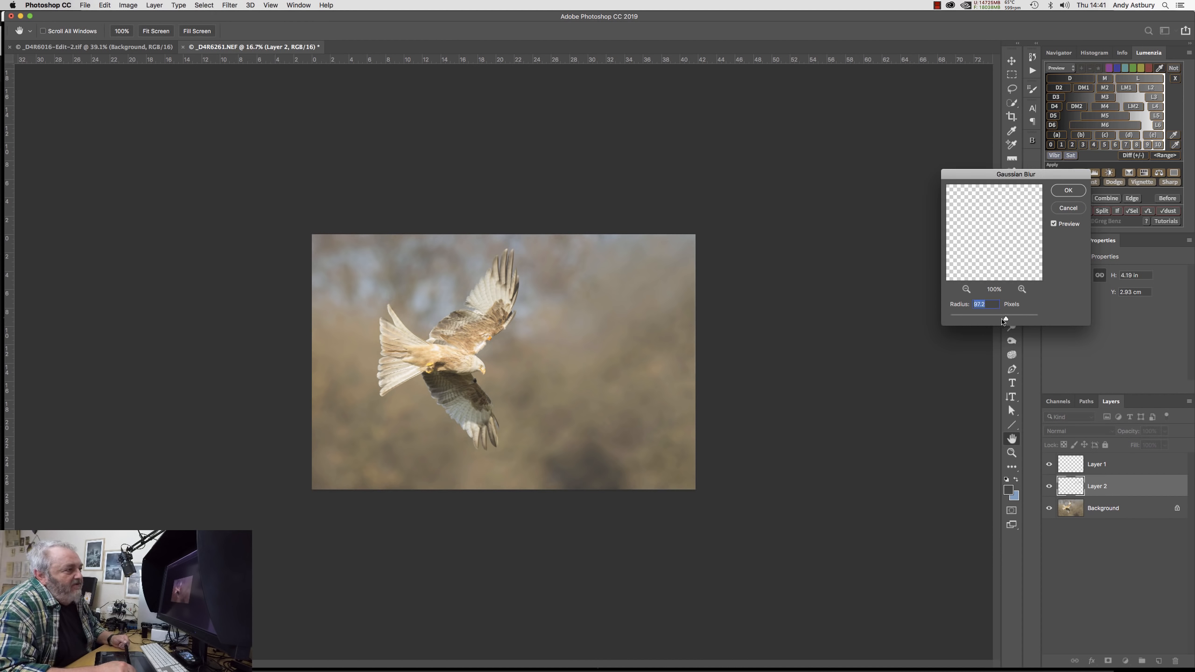
pyautogui.moveTo(1003, 322)
pyautogui.mouseDown()
pyautogui.moveTo(988, 321)
pyautogui.moveTo(1000, 321)
pyautogui.mouseUp()
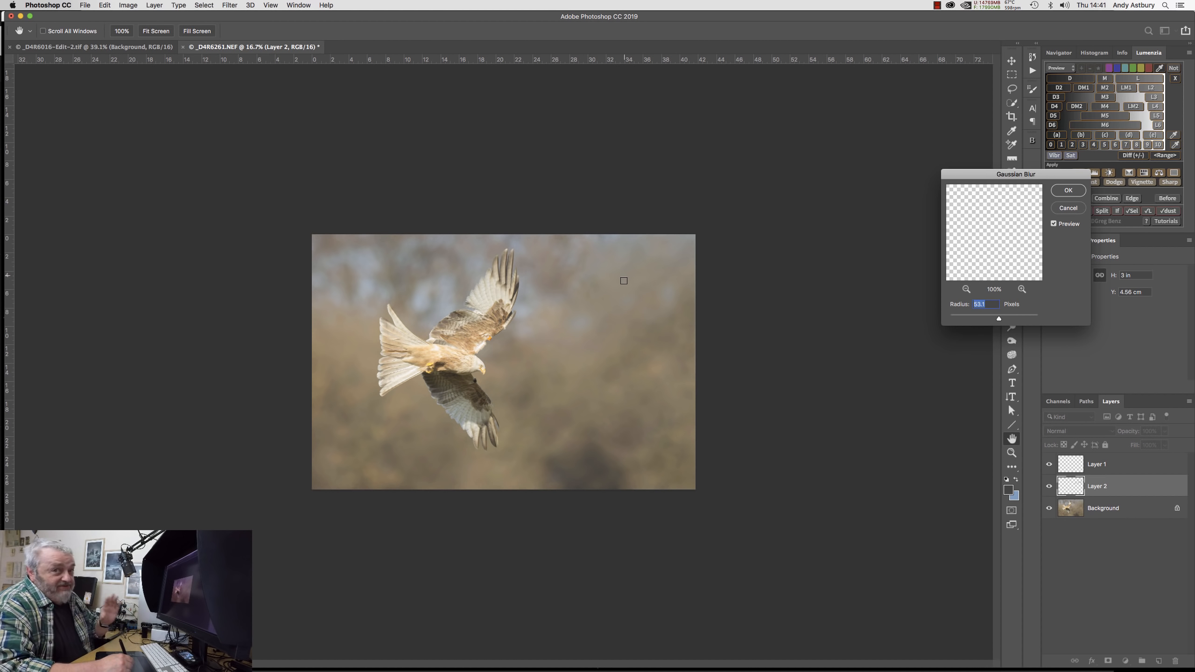
pyautogui.click(1064, 192)
# On the Soft Light layer, sample a brown from the photo's lower-right background and darken the foreground color to #4b483c.
pyautogui.click(1072, 465)
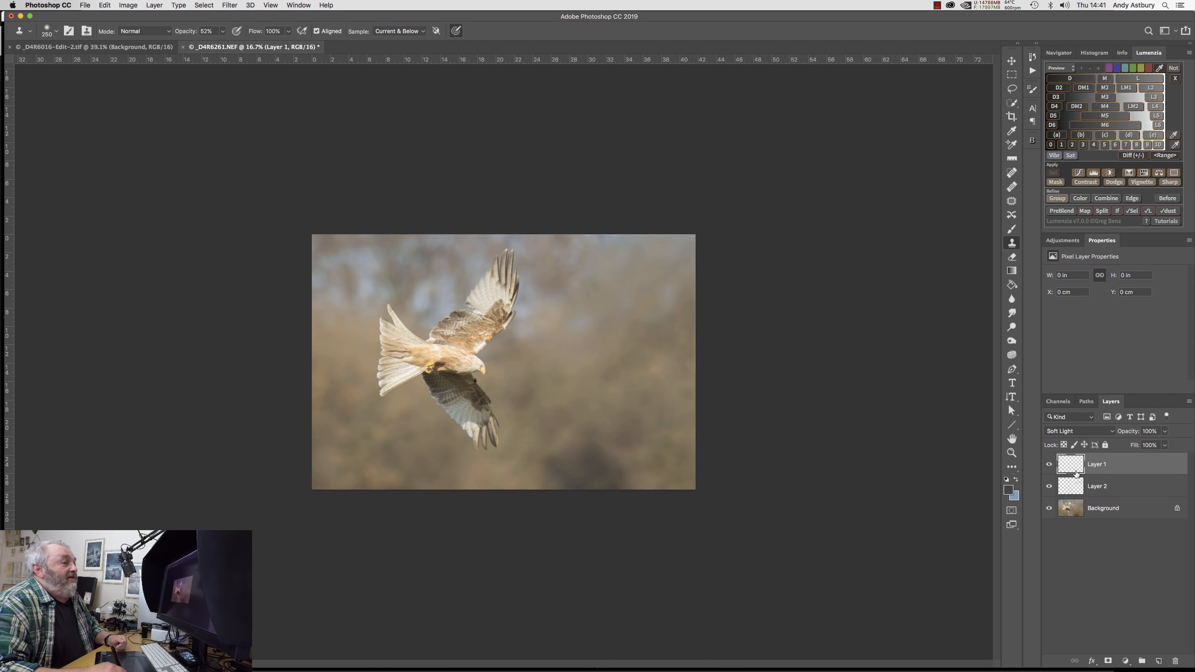
pyautogui.click(1011, 230)
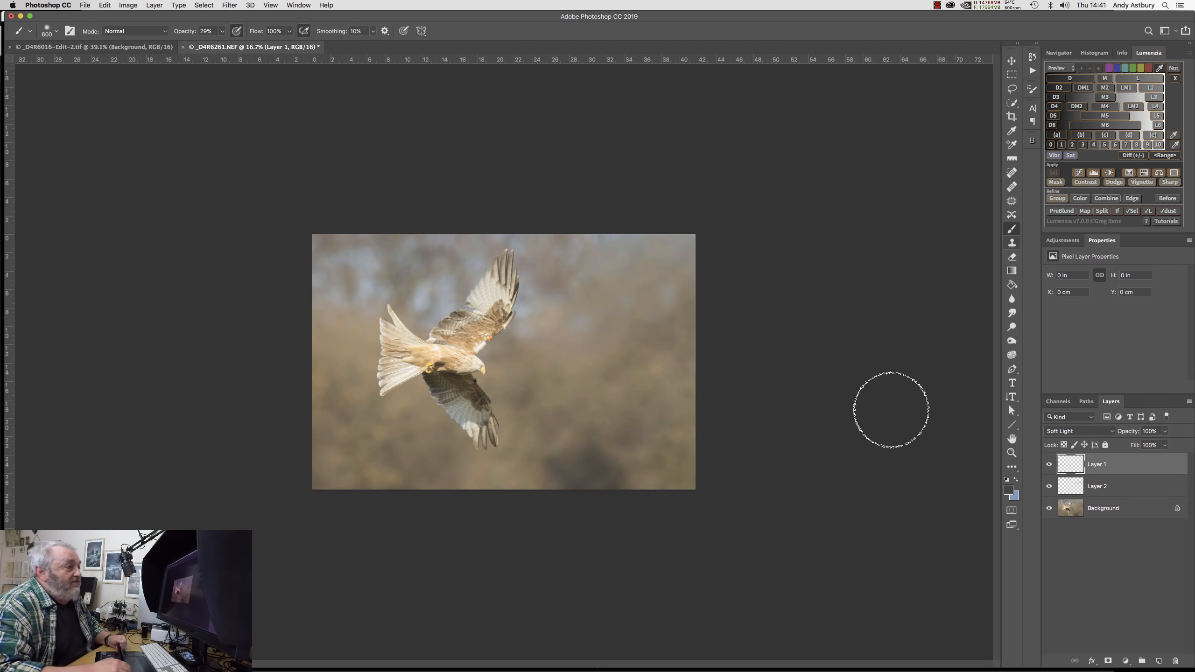
pyautogui.keyDown('alt'); pyautogui.click(642, 419); pyautogui.keyUp('alt')
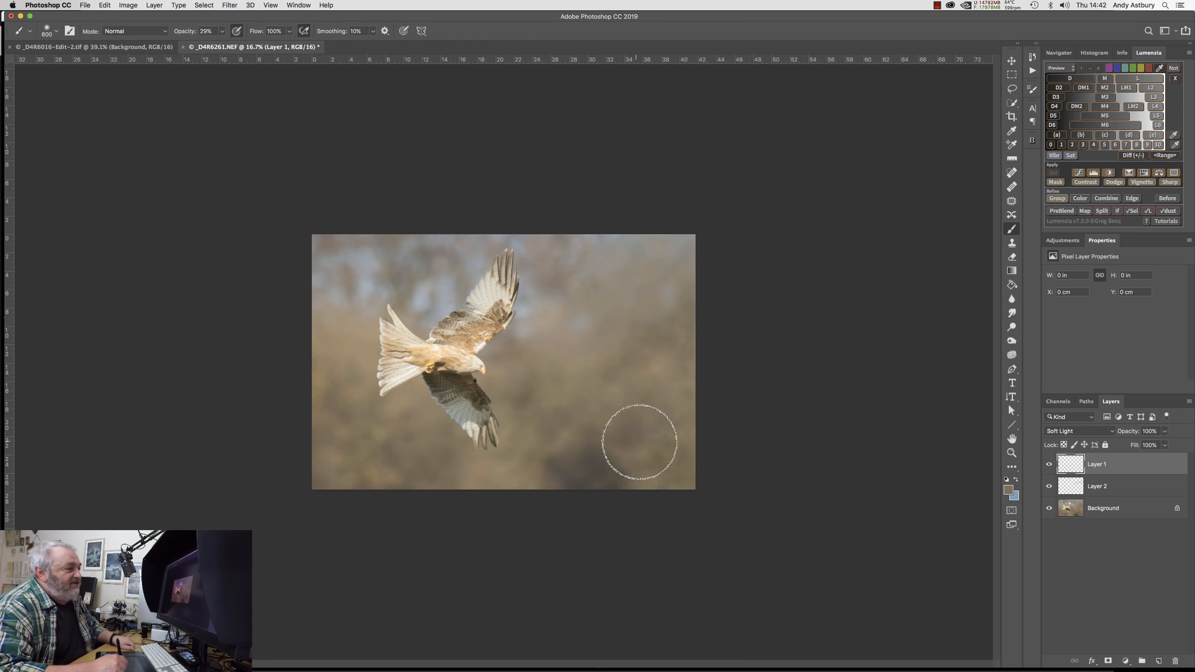
pyautogui.click(1008, 491)
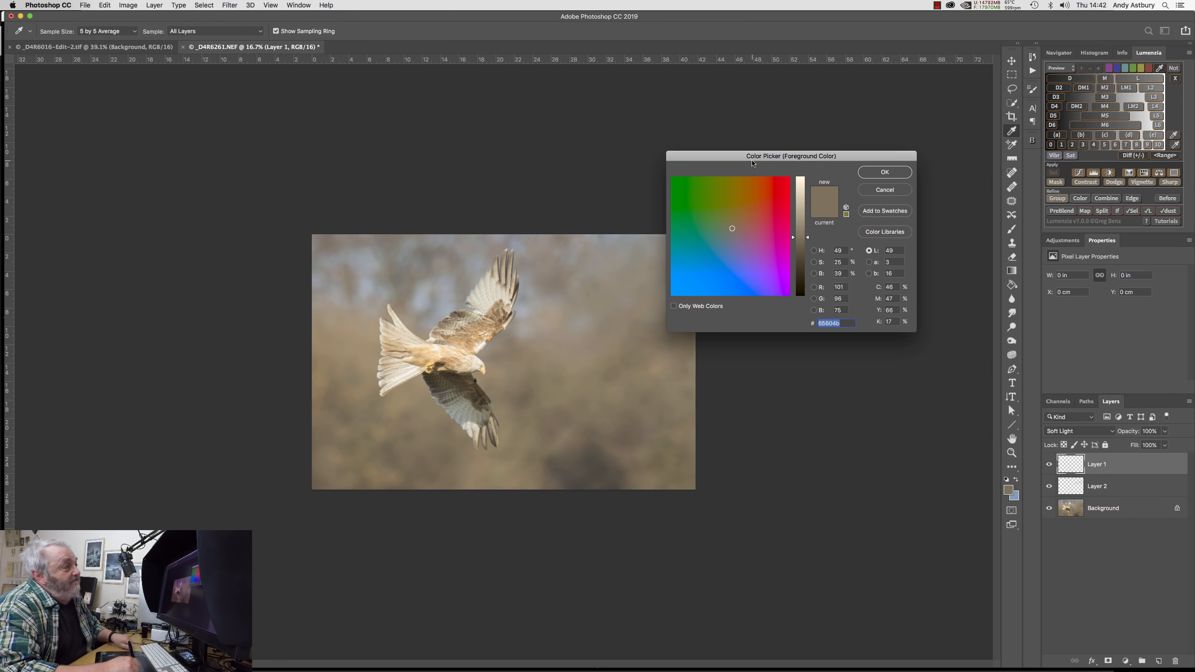
pyautogui.click(814, 251)
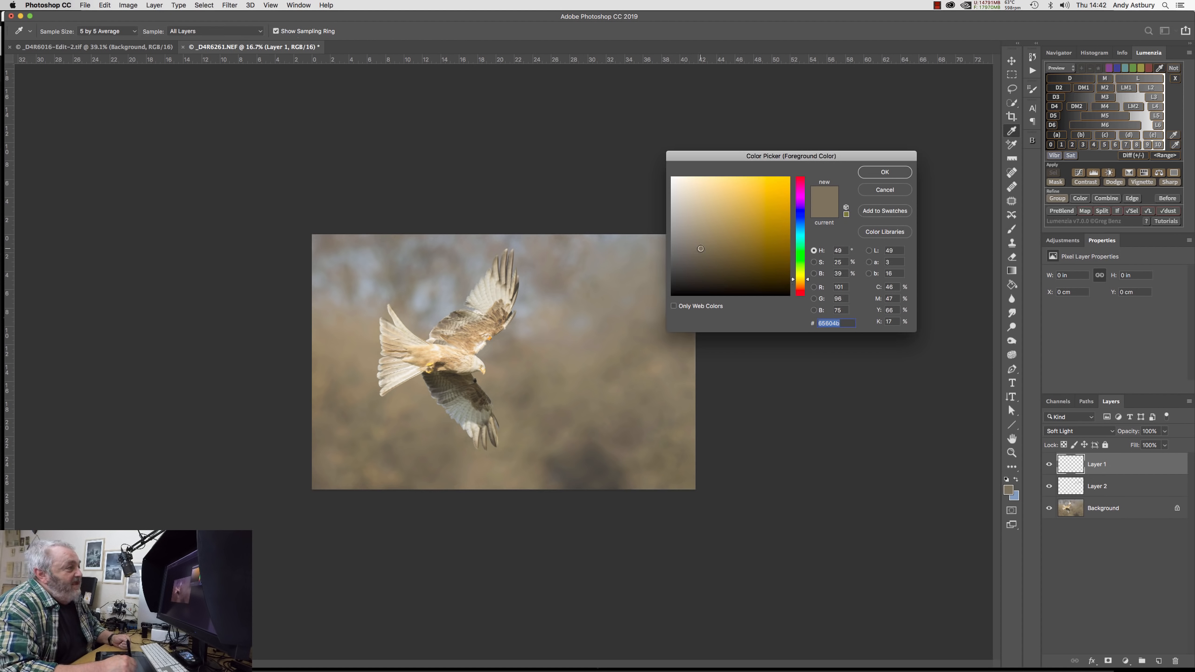
pyautogui.moveTo(700, 249); pyautogui.dragTo(702, 261)
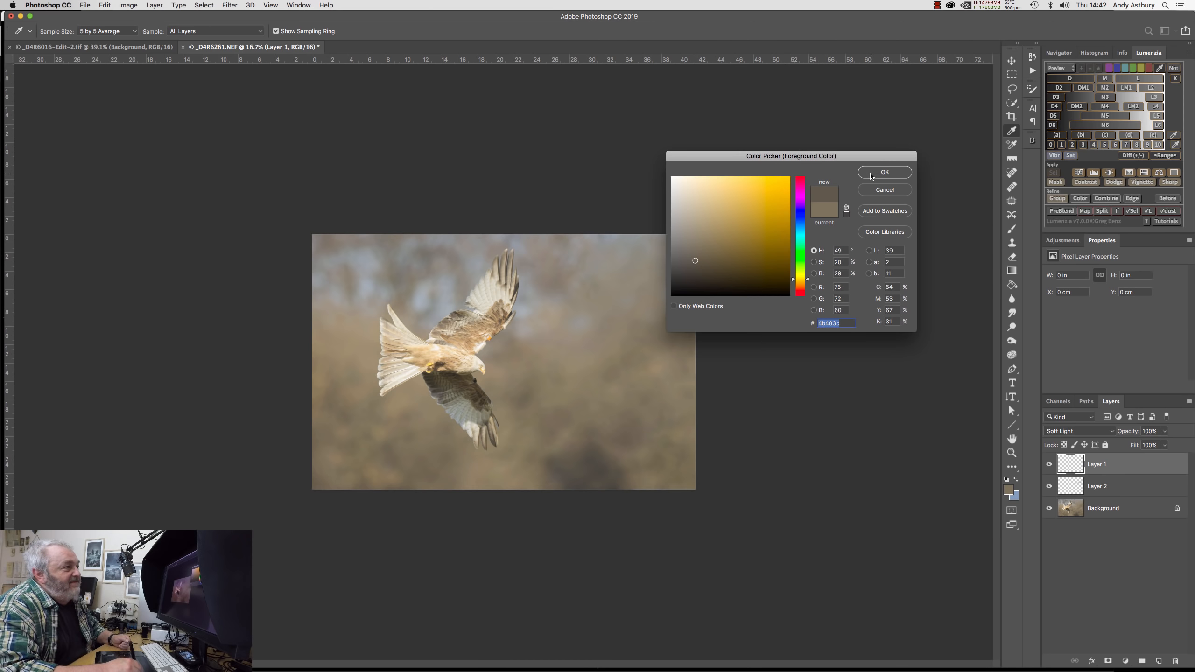
pyautogui.click(884, 172)
# Brush the dark brown over the photo's lower-right area, right edge and lower-left corner on the Soft Light layer.
pyautogui.press('b')
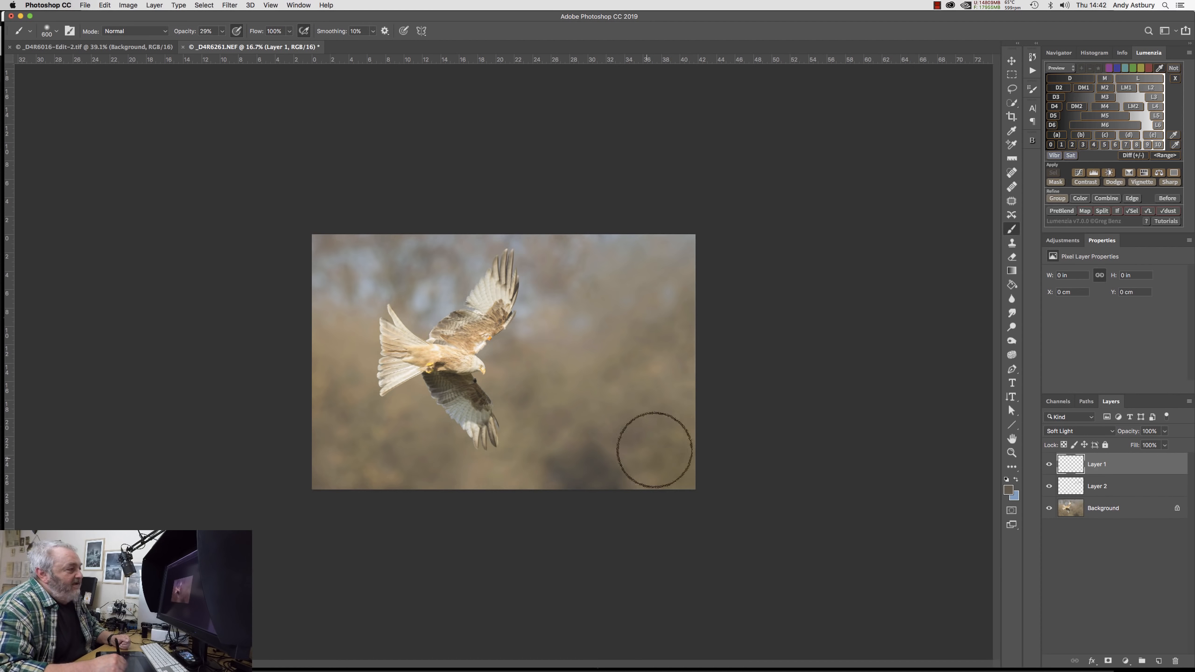
pyautogui.moveTo(659, 434)
pyautogui.mouseDown()
pyautogui.moveTo(541, 470)
pyautogui.moveTo(680, 471)
pyautogui.moveTo(670, 471)
pyautogui.mouseUp()
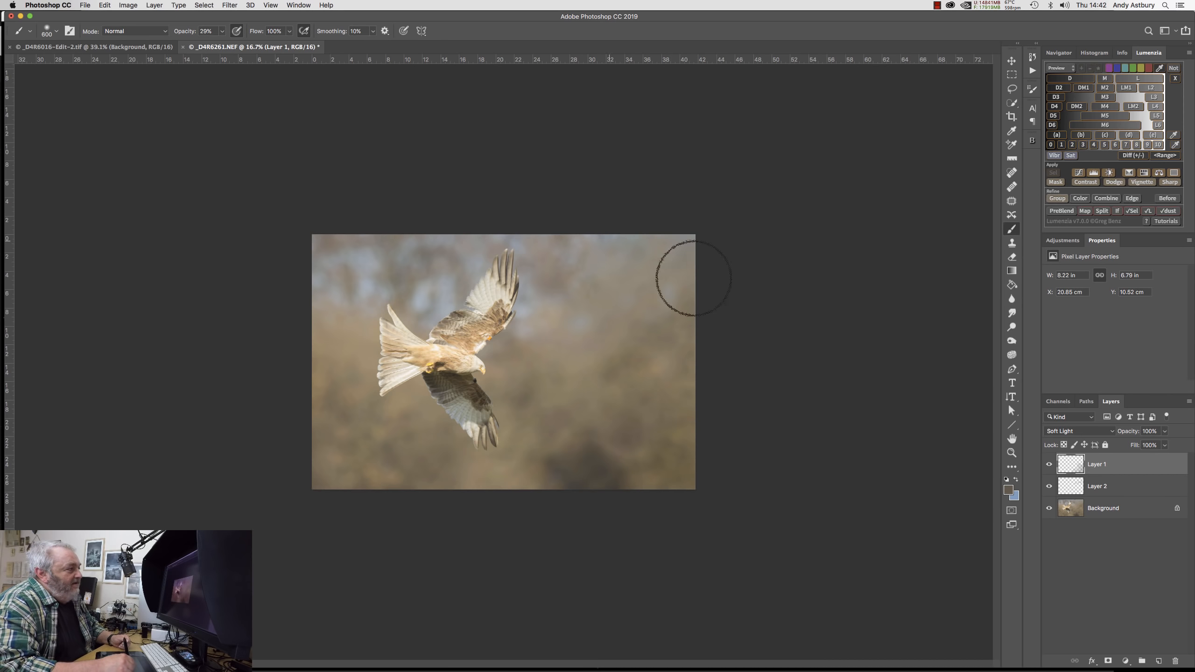
pyautogui.moveTo(672, 265)
pyautogui.mouseDown()
pyautogui.moveTo(689, 379)
pyautogui.moveTo(675, 387)
pyautogui.mouseUp()
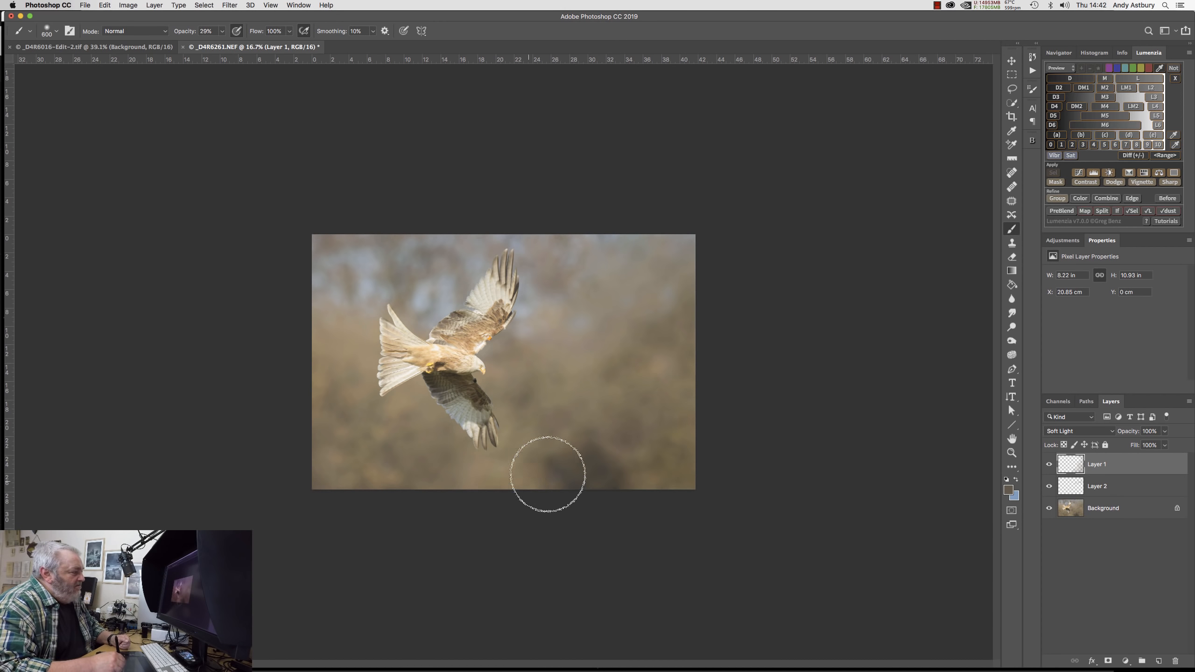
pyautogui.moveTo(351, 475); pyautogui.dragTo(368, 474)
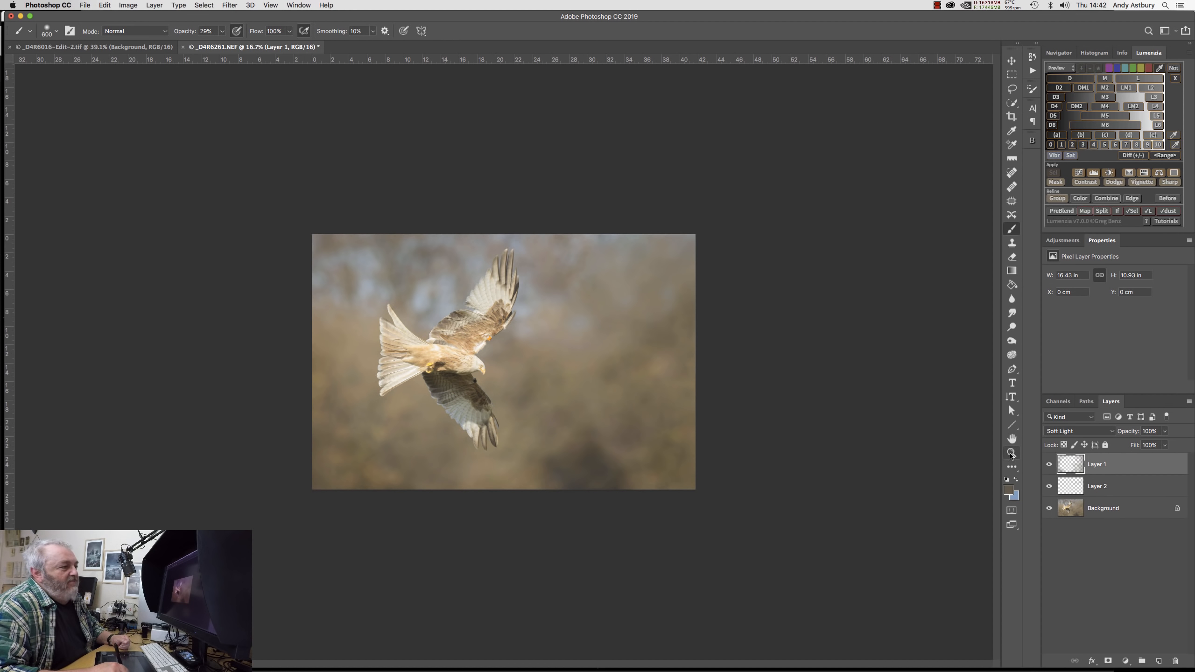
# Inspect the retouched background at 100% across the photo's right side and lower area, and return to the full-image view.
pyautogui.click(1012, 454)
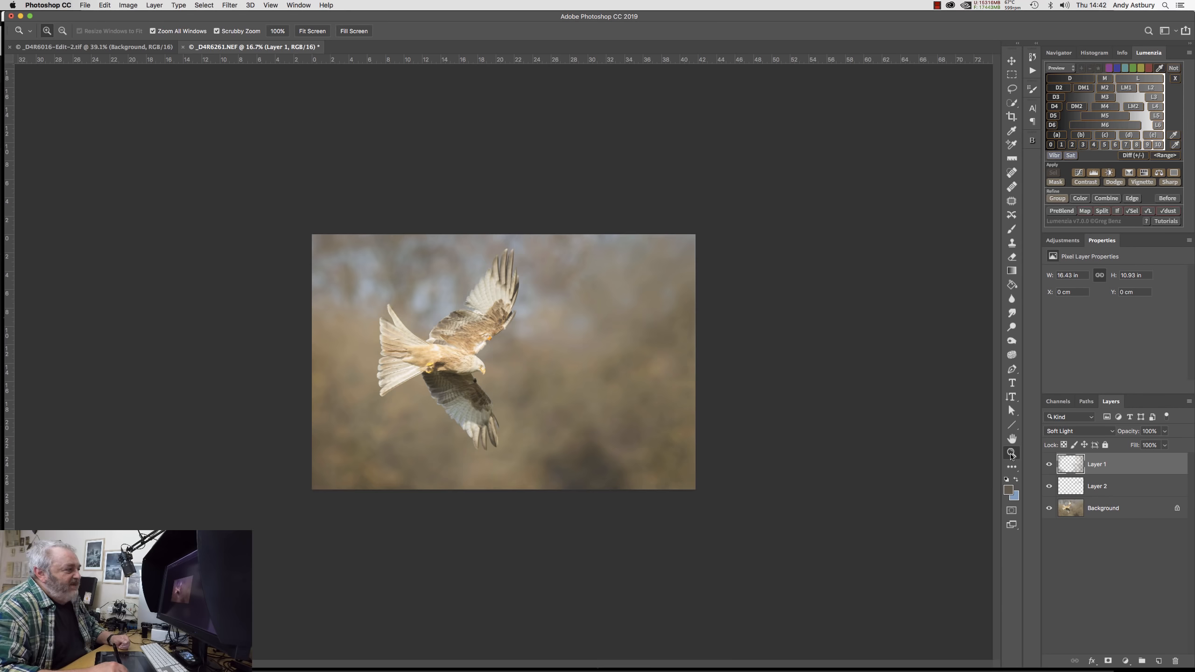
pyautogui.doubleClick(1012, 454)
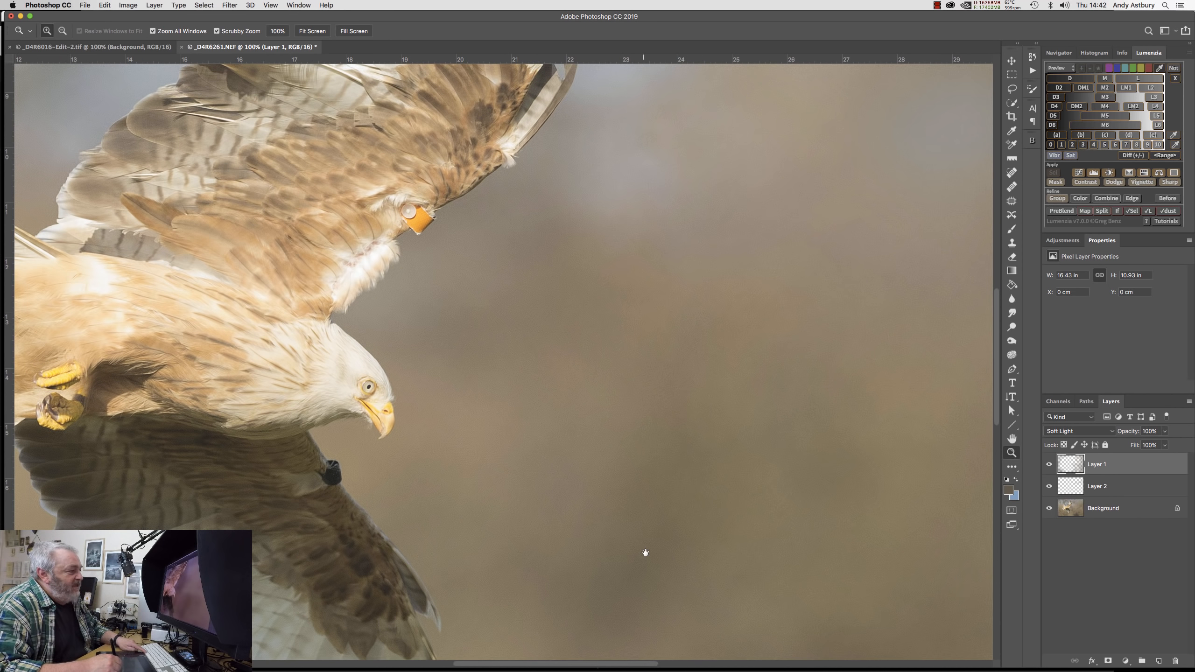
pyautogui.moveTo(721, 545); pyautogui.dragTo(350, 487)
pyautogui.moveTo(832, 480); pyautogui.dragTo(419, 526)
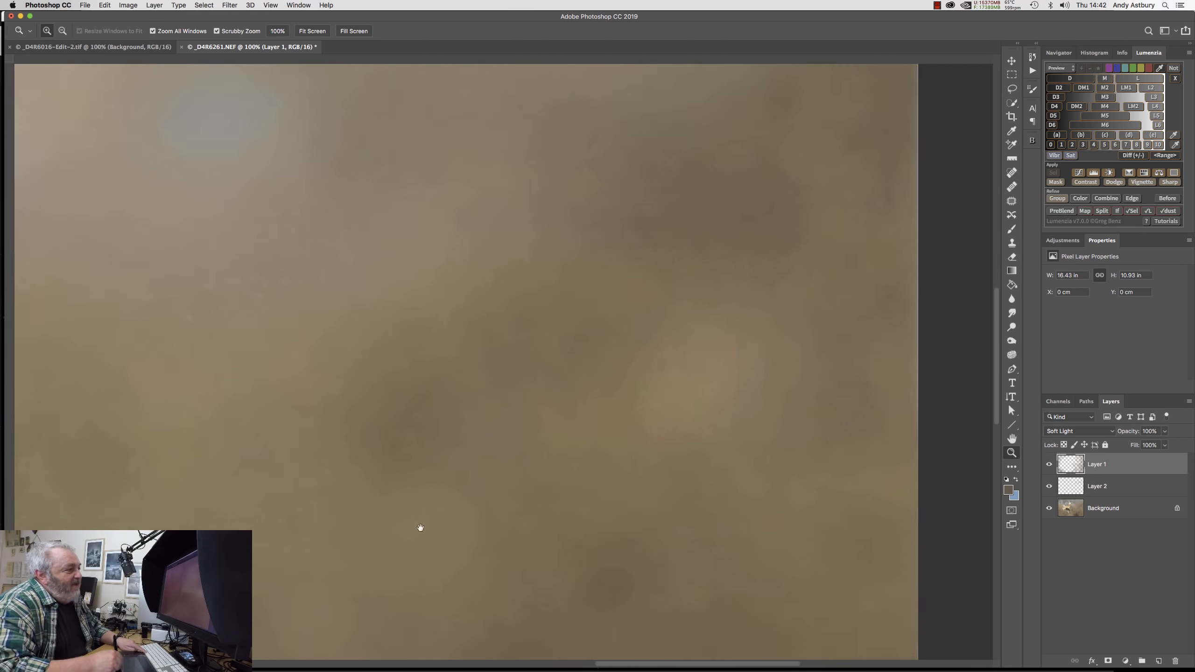
pyautogui.moveTo(626, 499); pyautogui.dragTo(808, 200)
pyautogui.moveTo(607, 499); pyautogui.dragTo(846, 245)
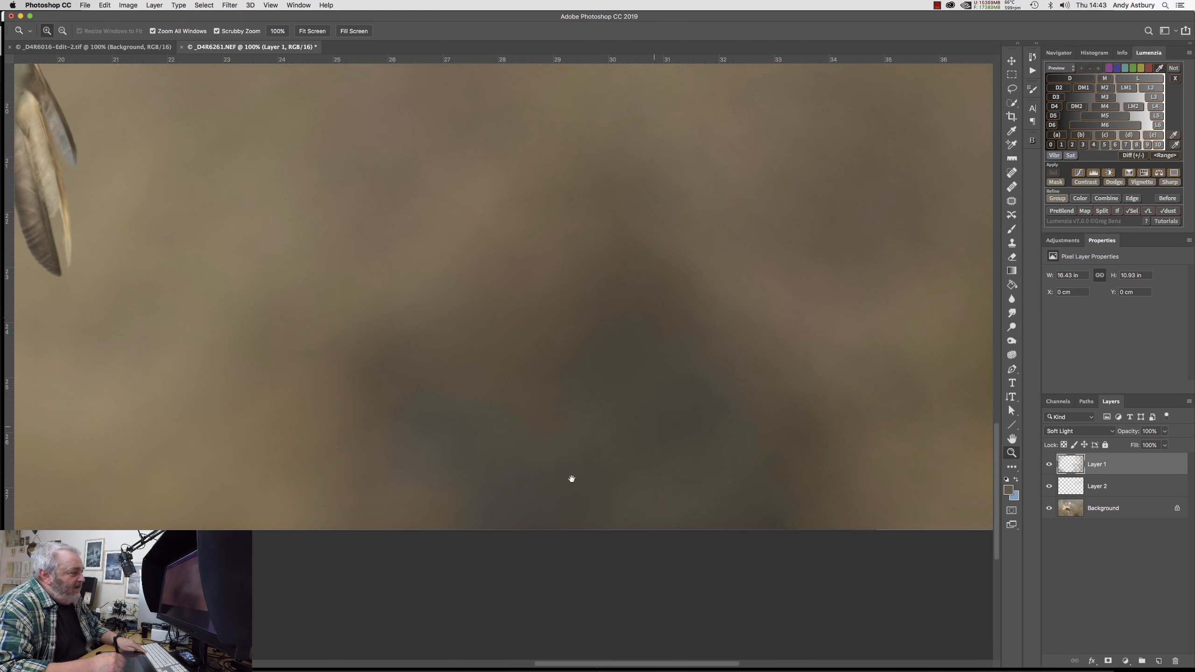
pyautogui.moveTo(543, 451)
pyautogui.mouseDown()
pyautogui.moveTo(563, 453)
pyautogui.moveTo(707, 333)
pyautogui.mouseUp()
pyautogui.moveTo(587, 365); pyautogui.dragTo(454, 440)
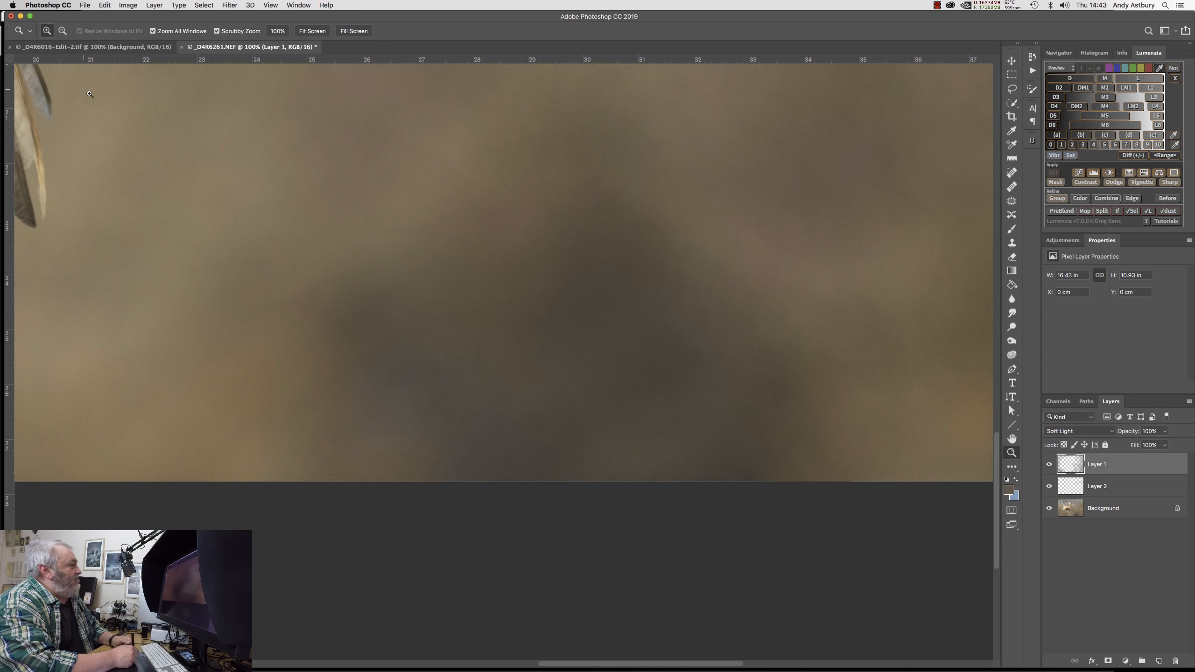
pyautogui.doubleClick(1011, 440)
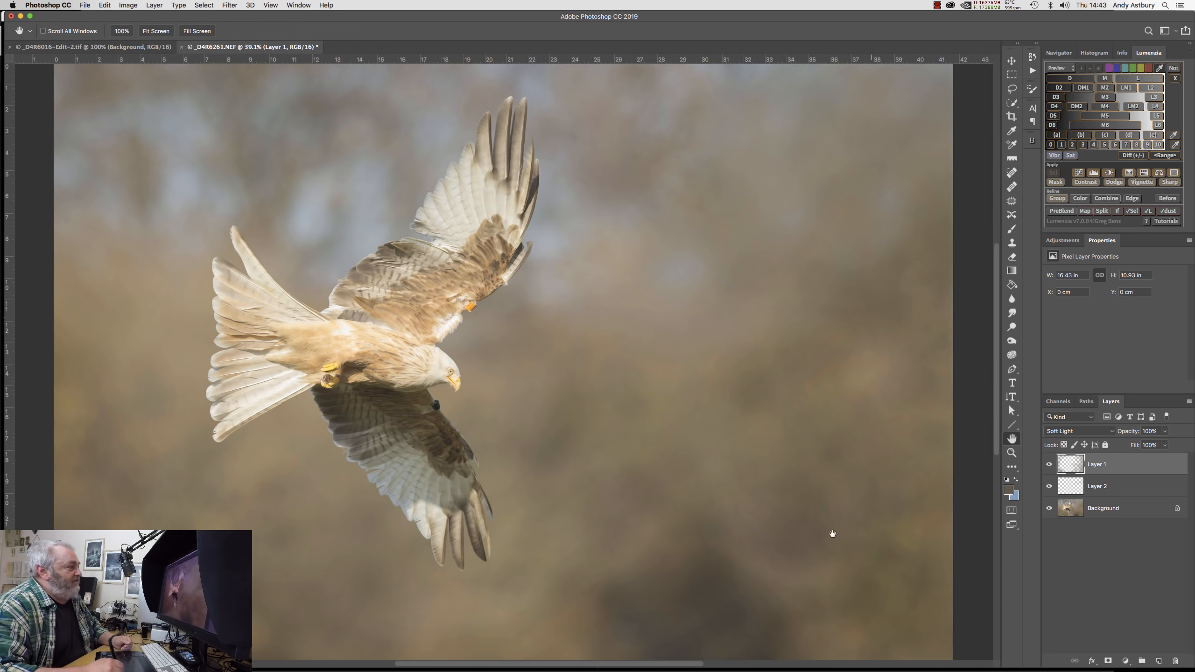
# Save the layered kite edit and switch to Lightroom with the saved photo in view.
pyautogui.click(84, 6)
pyautogui.click(98, 96)
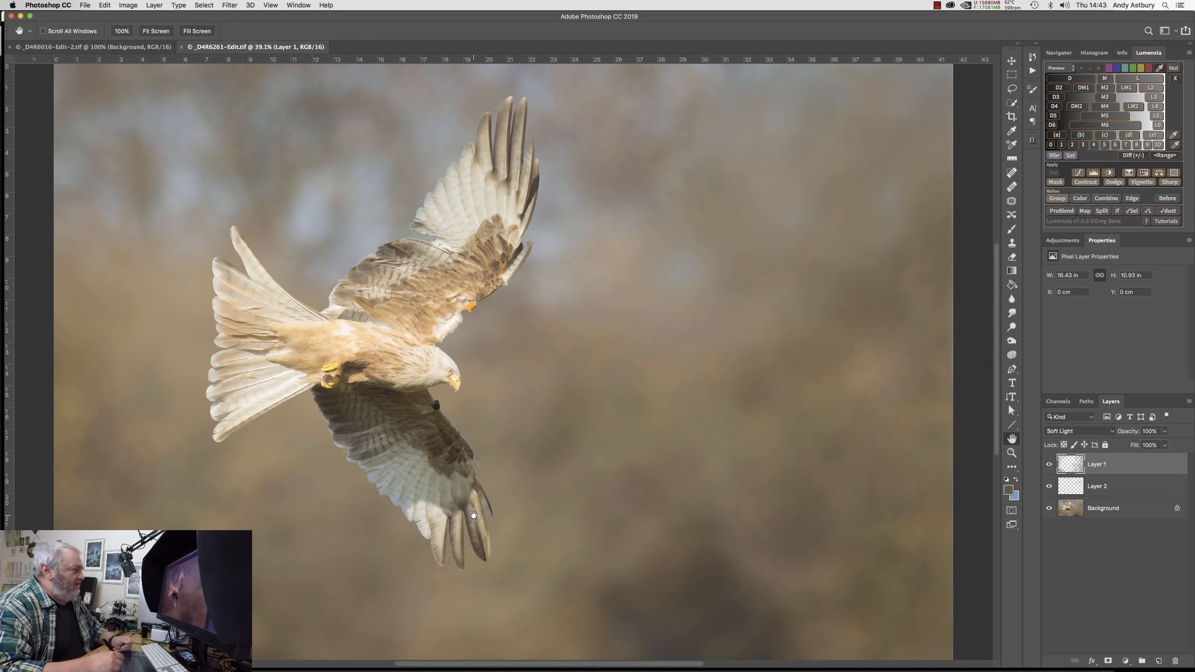
pyautogui.moveTo(346, 669)
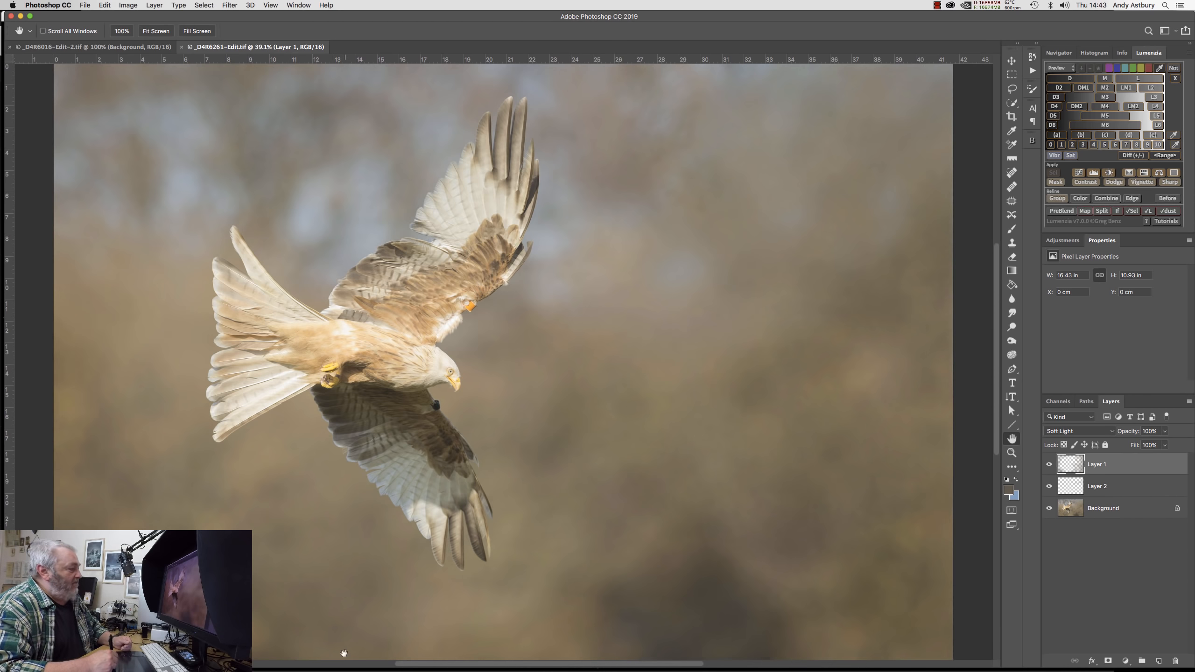
pyautogui.click(343, 660)
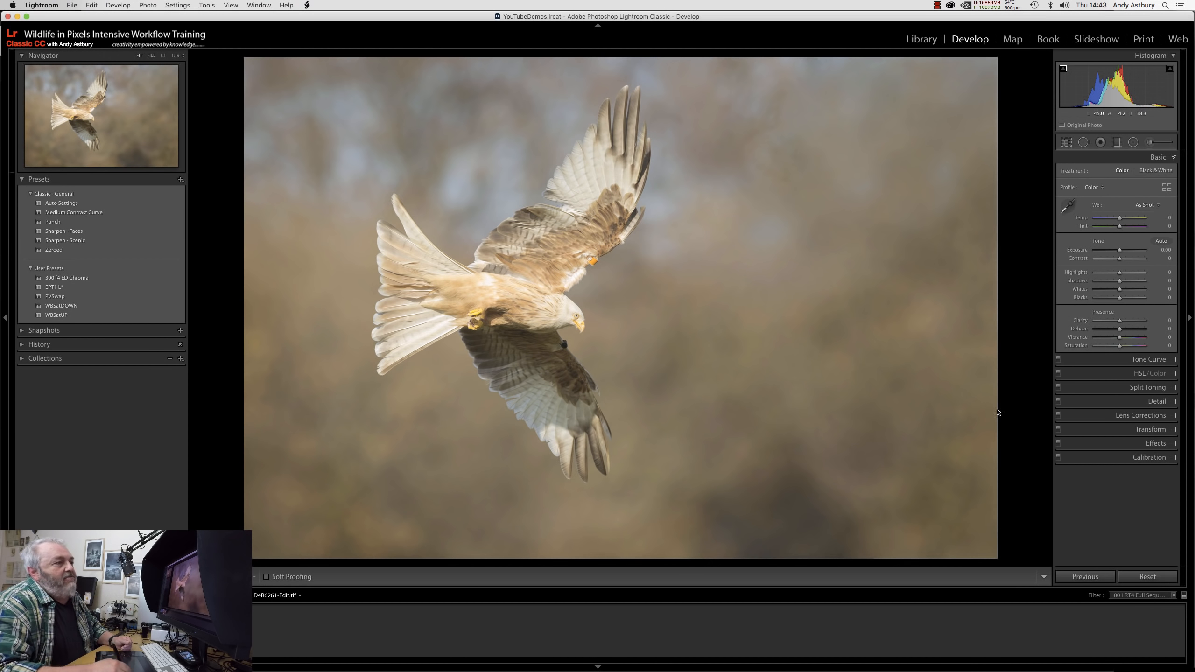
# Add a post-crop vignette with an amount of -26 and crop the photo very slightly tighter at its original aspect ratio.
pyautogui.click(1153, 444)
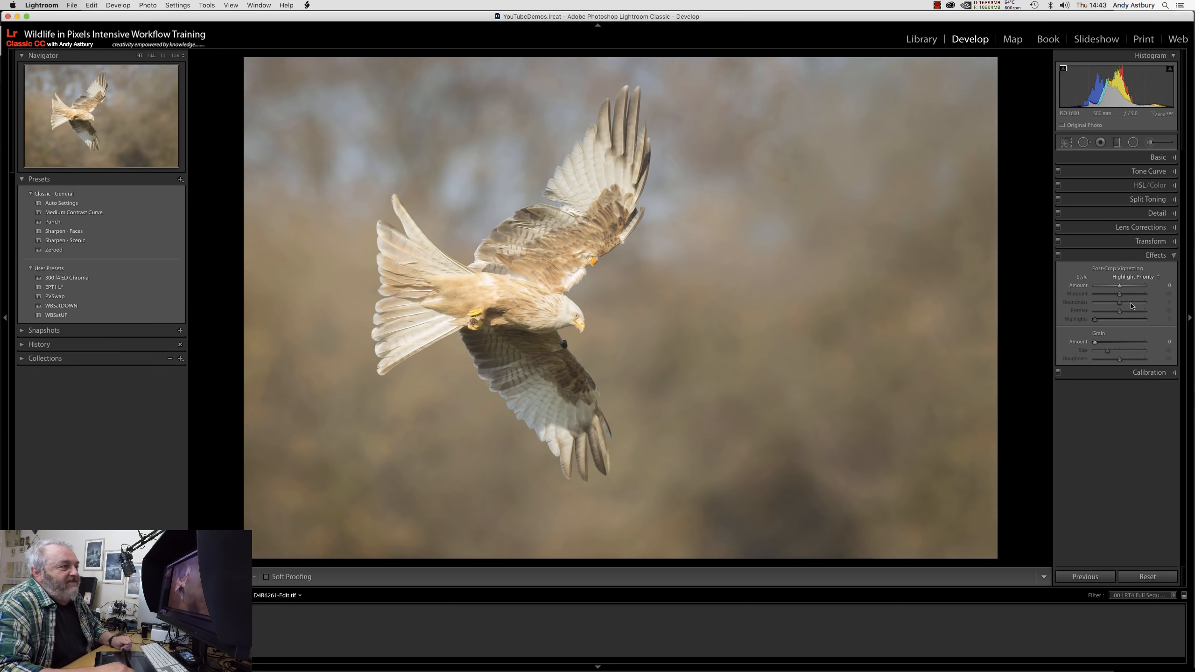
pyautogui.moveTo(1120, 286); pyautogui.dragTo(1114, 289)
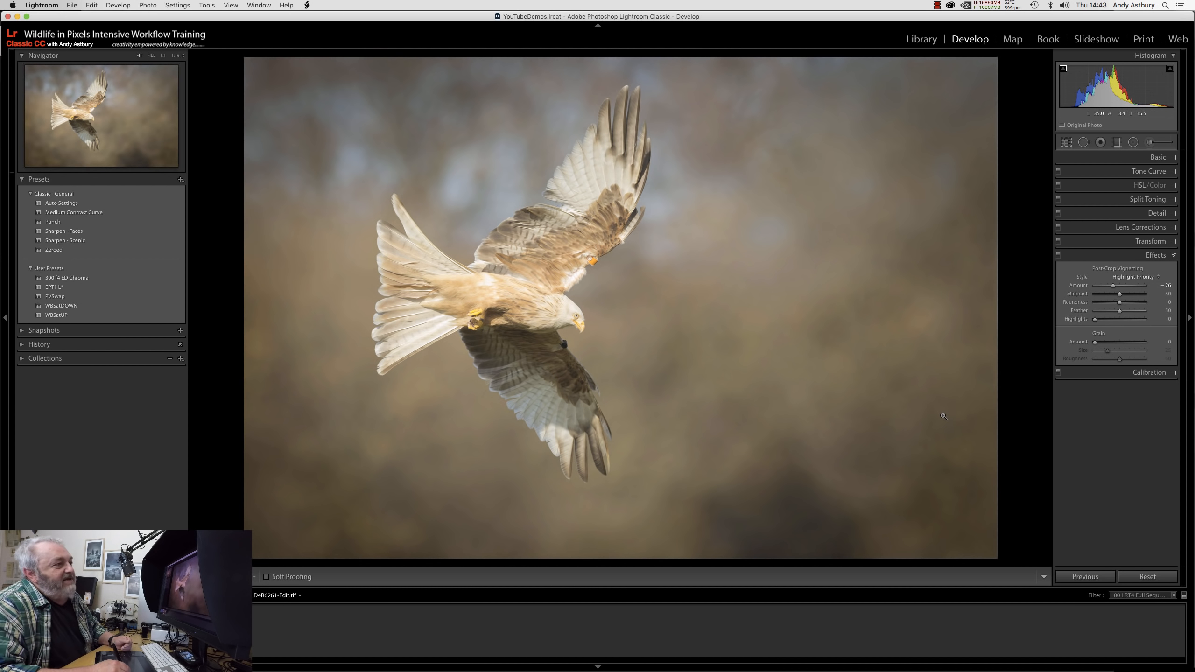
pyautogui.click(1065, 143)
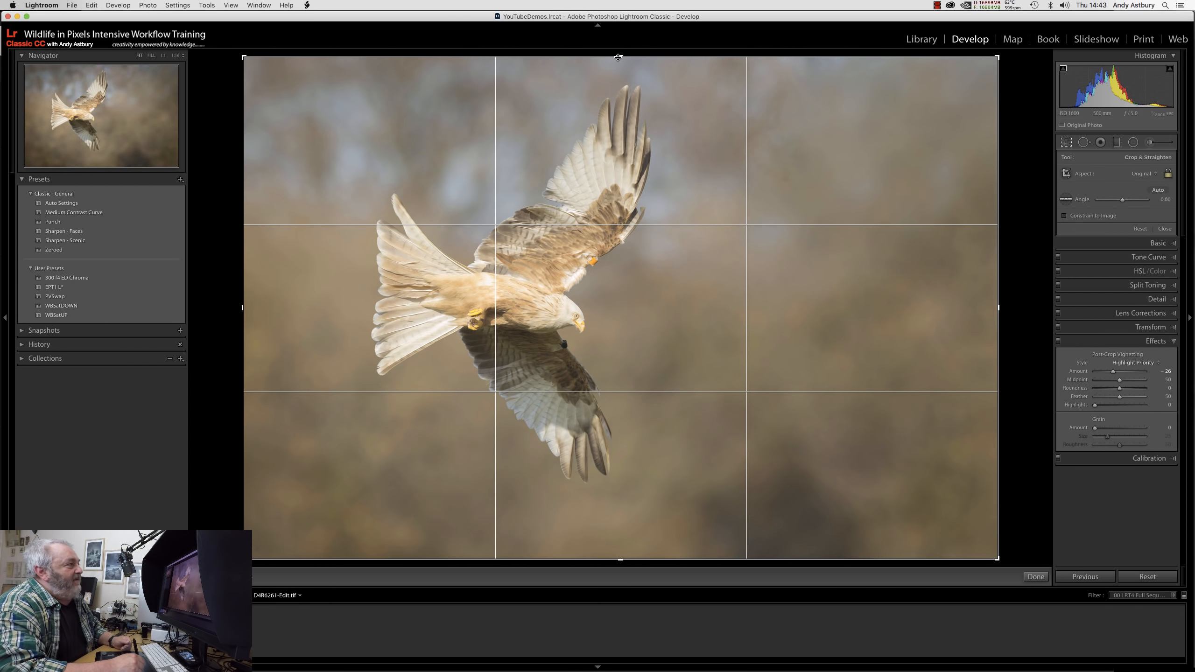
pyautogui.moveTo(619, 56); pyautogui.dragTo(620, 59)
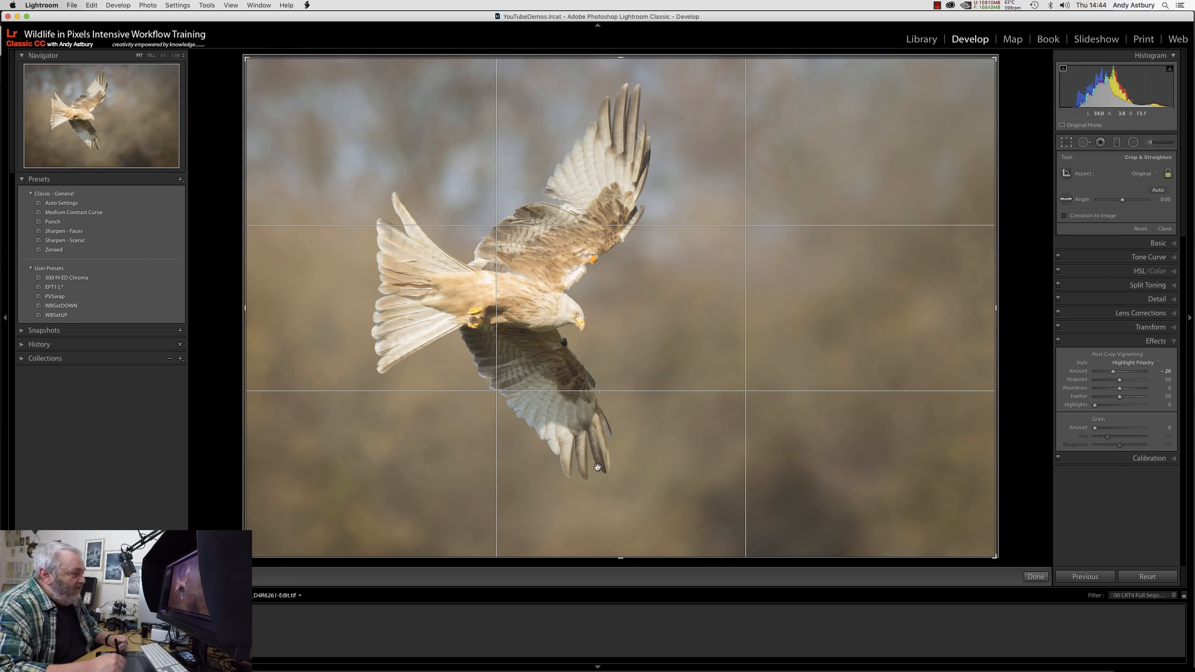
pyautogui.moveTo(591, 466); pyautogui.dragTo(595, 484)
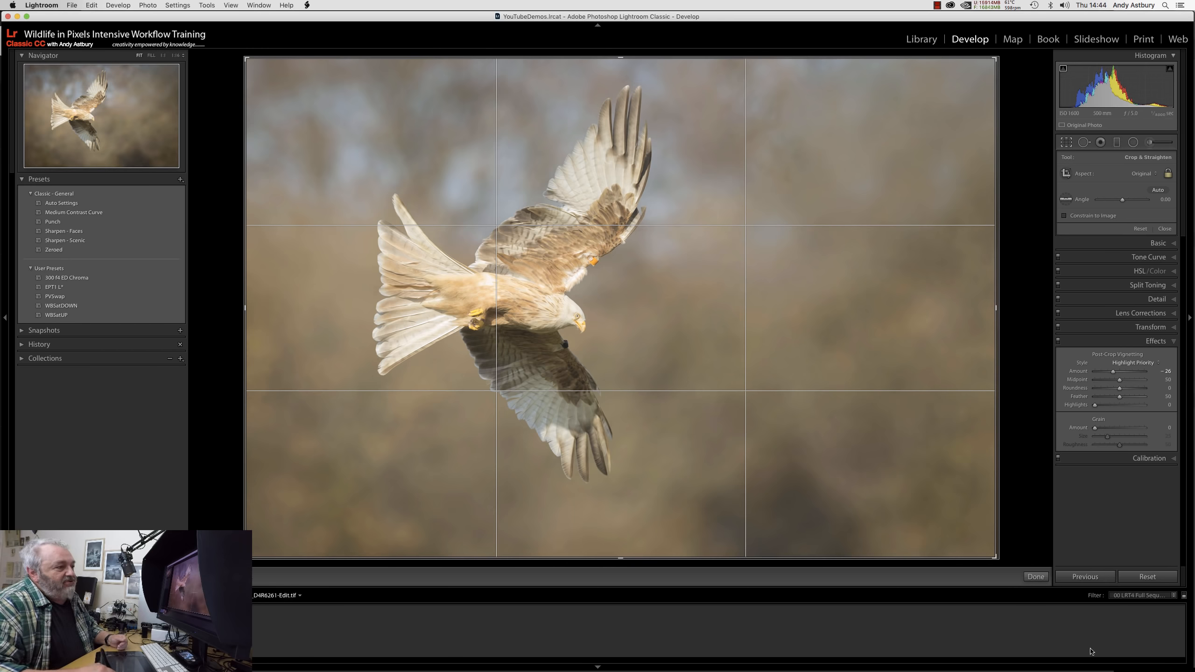
pyautogui.click(1035, 577)
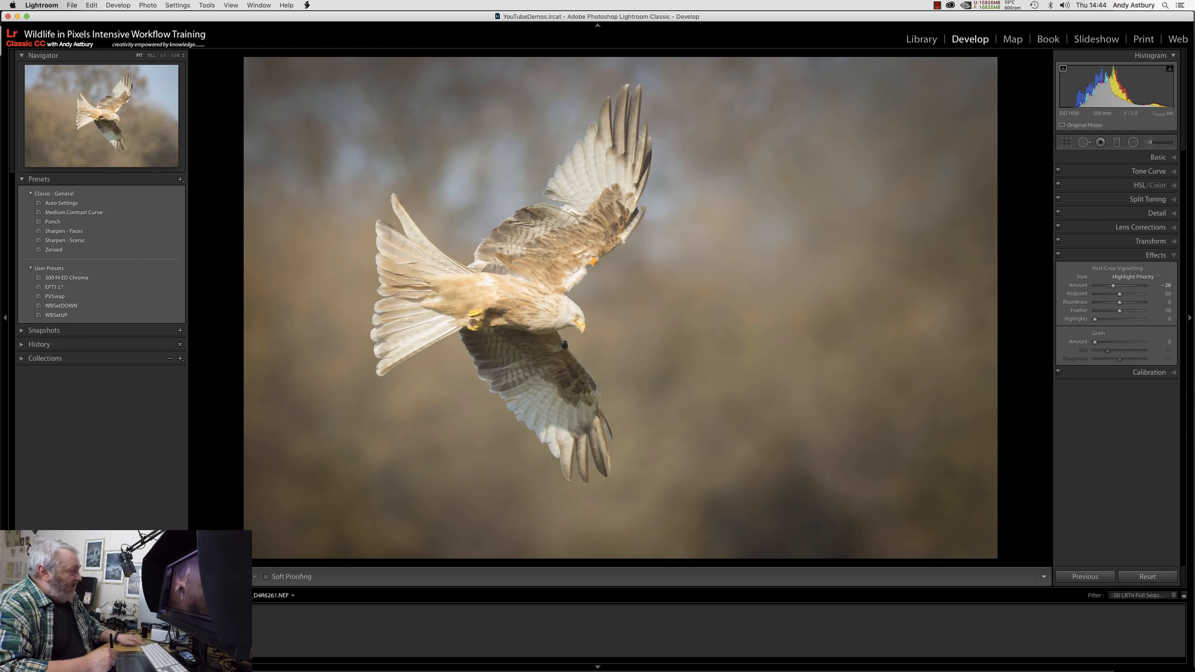
# Compare _D4R6261-Edit.tif with its original raw photo side by side in the Library's Survey view.
pyautogui.keyDown('shift'); pyautogui.click(101, 631); pyautogui.keyUp('shift')
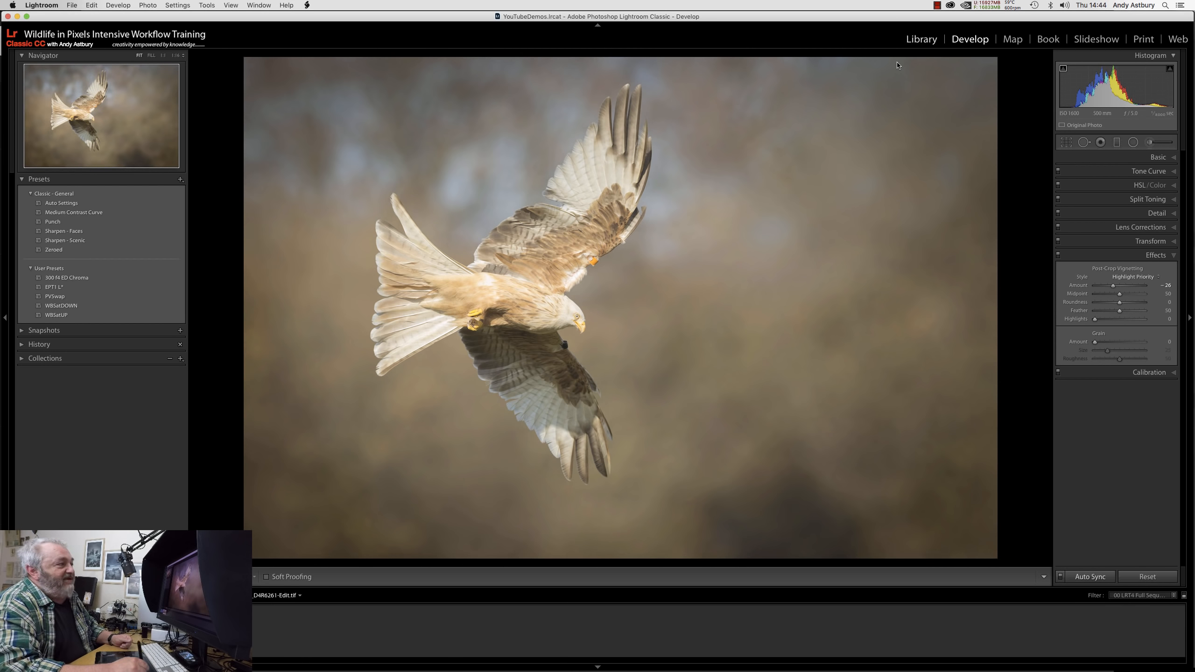
pyautogui.press('e')
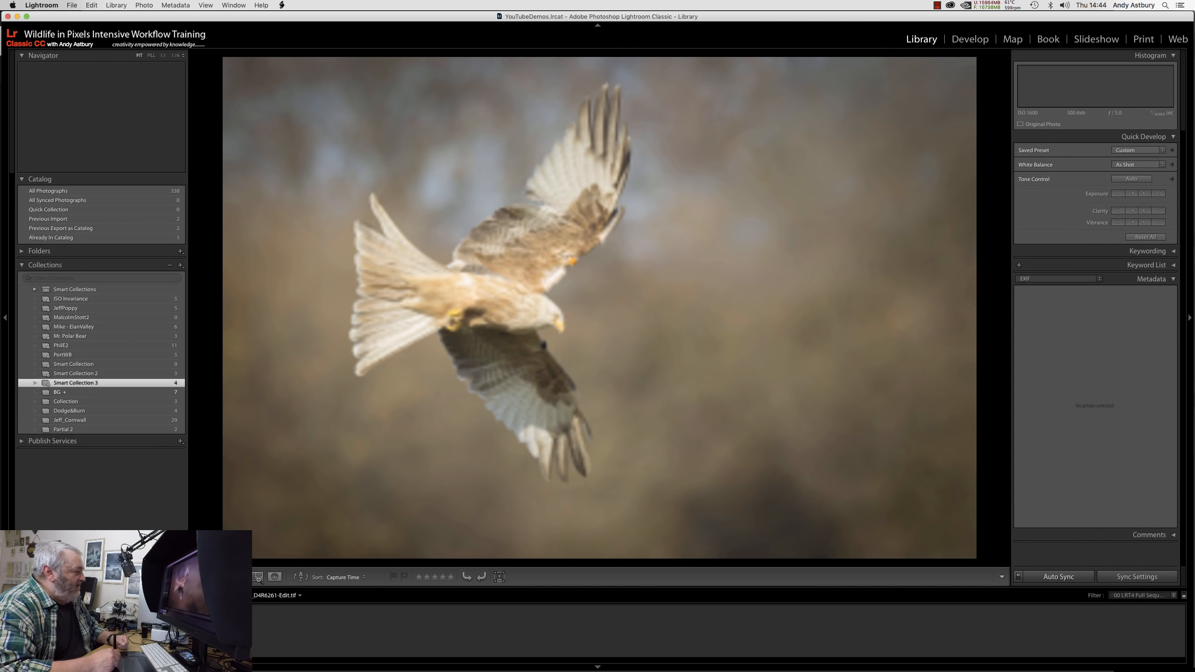
pyautogui.press('n')
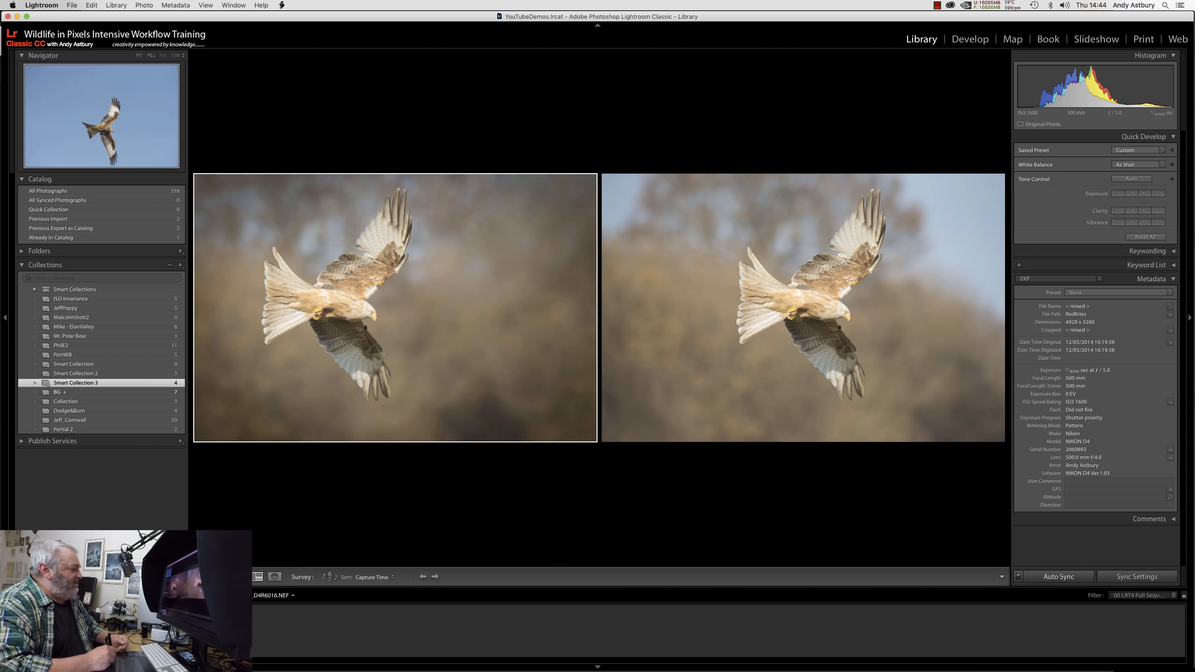
# Compare the blue-sky kite original _D4R6016.NEF with _D4R6016-Edit-2.tif side by side in Survey view.
pyautogui.click(38, 631)
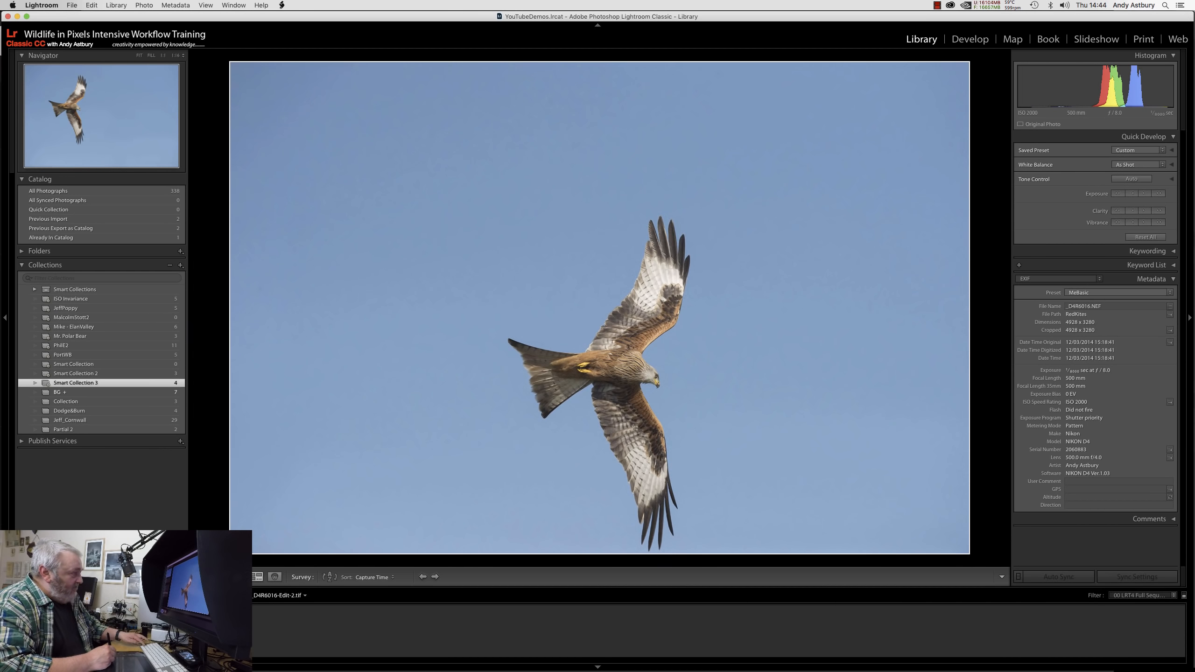
pyautogui.keyDown('super'); pyautogui.click(101, 631); pyautogui.keyUp('super')
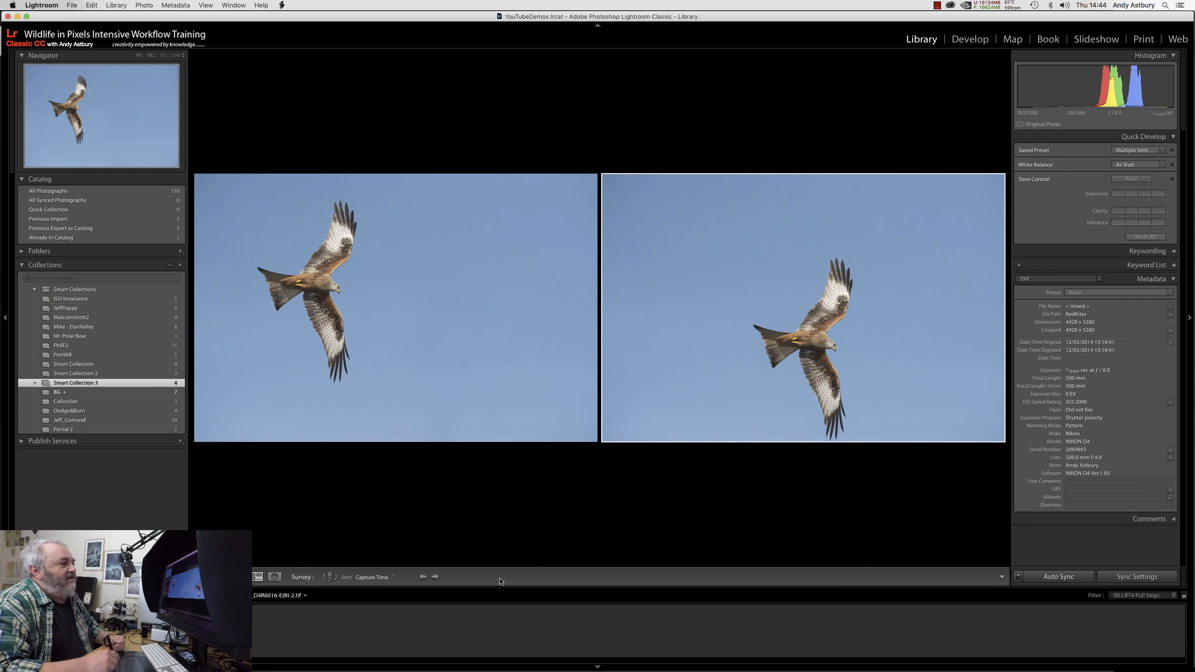